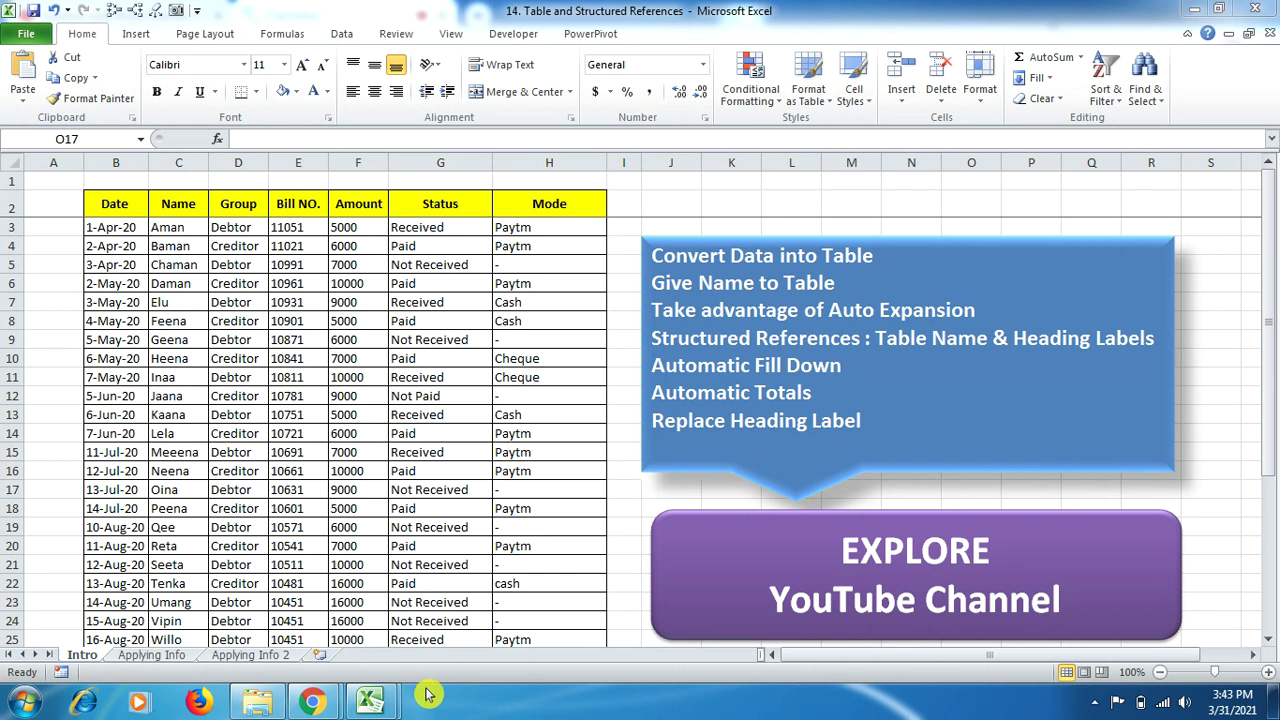
On the Applying Info sheet, clear the Simple Amount results in K6:K12
click(138, 657)
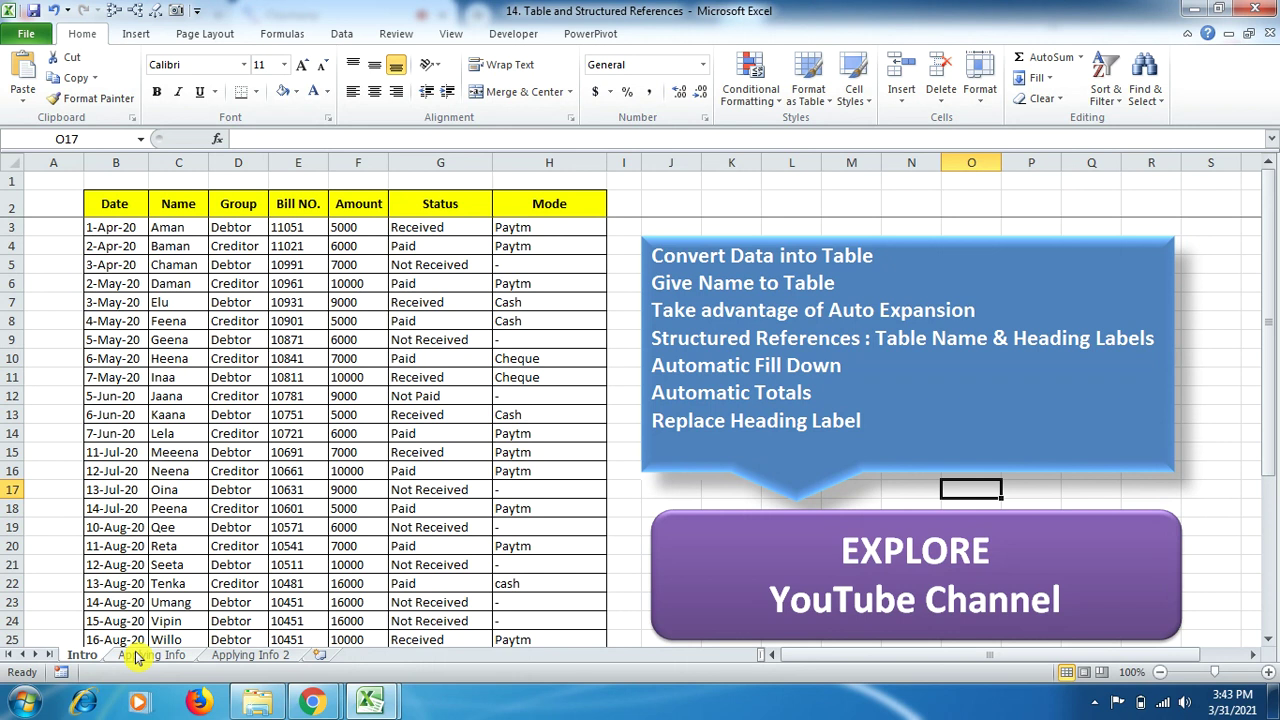
click(138, 657)
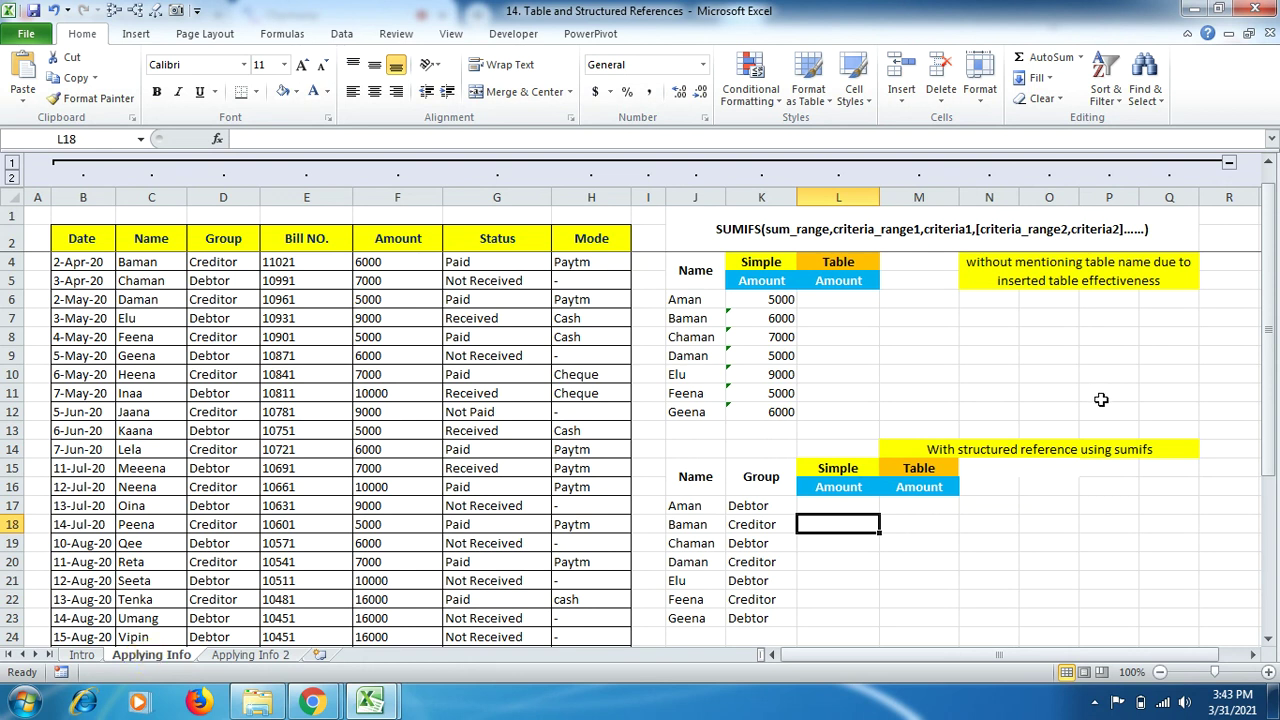
mouse_move(1268, 272)
mouse_down()
mouse_move(1275, 365)
mouse_move(1276, 197)
mouse_up()
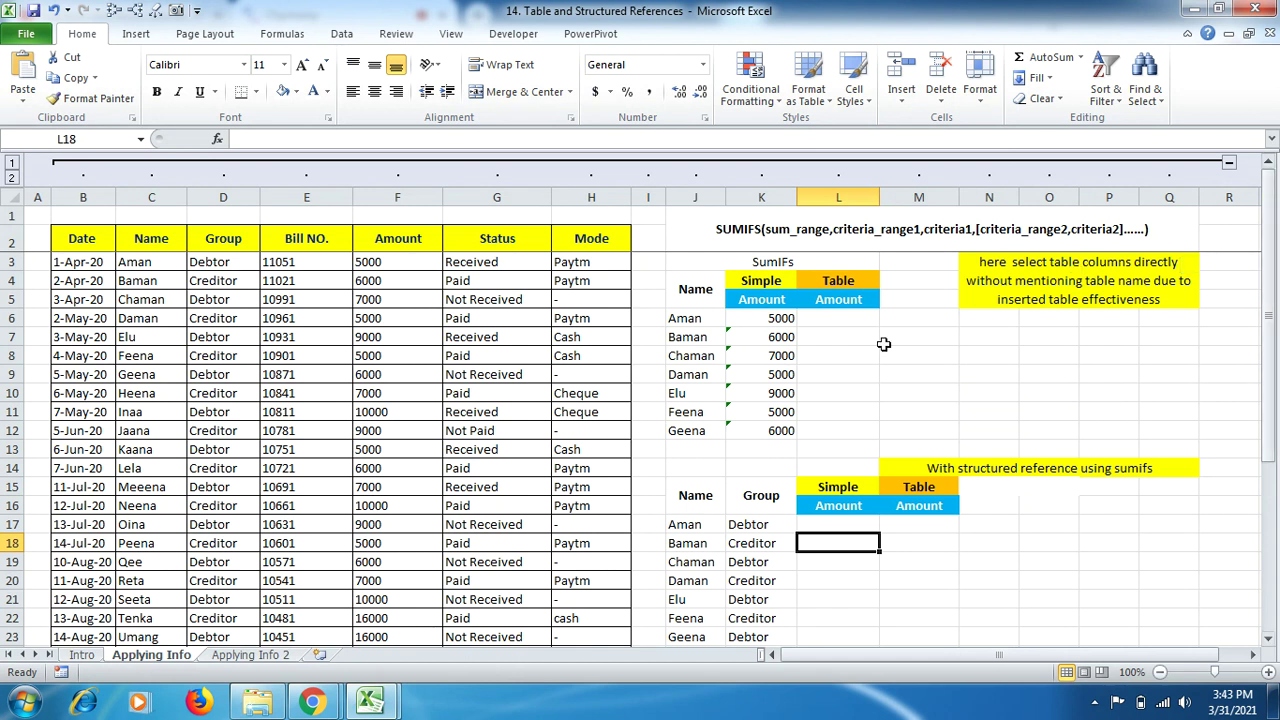
drag(783, 320, 779, 430)
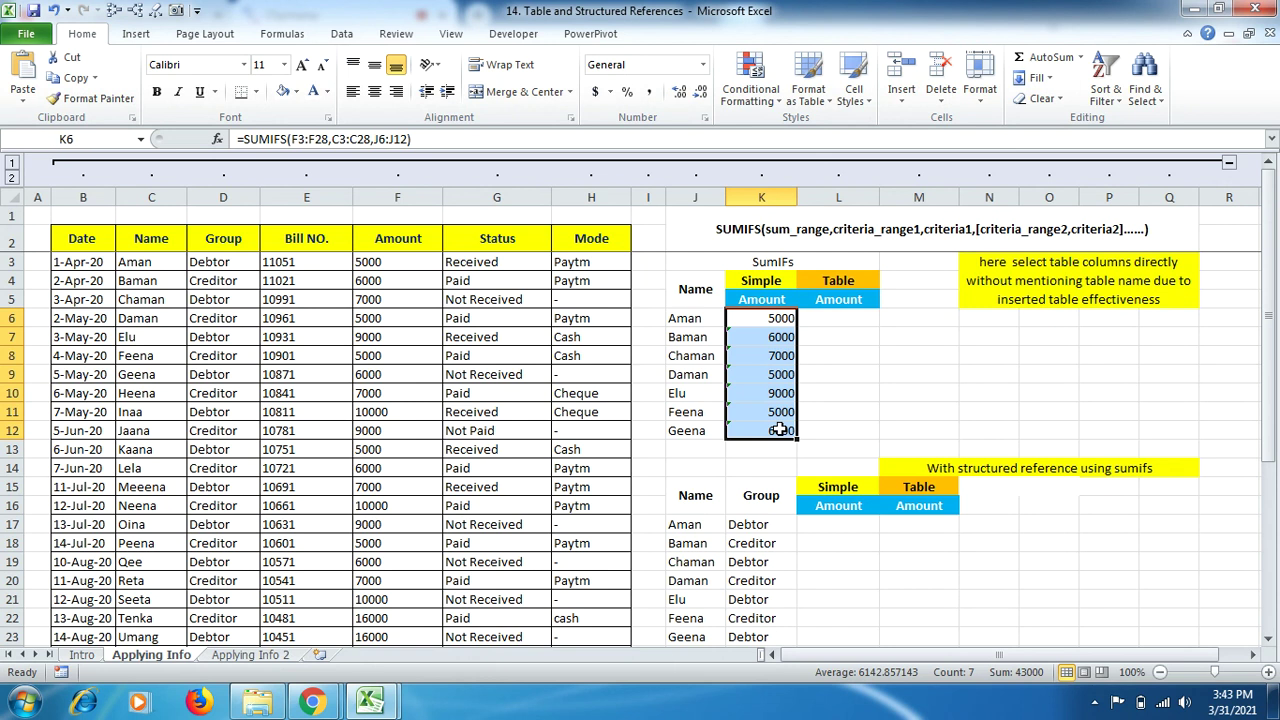
key(Delete)
In K6, start a SUMIFS formula with F3:F28 as the sum range and C3:C28 as the first criteria range
click(768, 318)
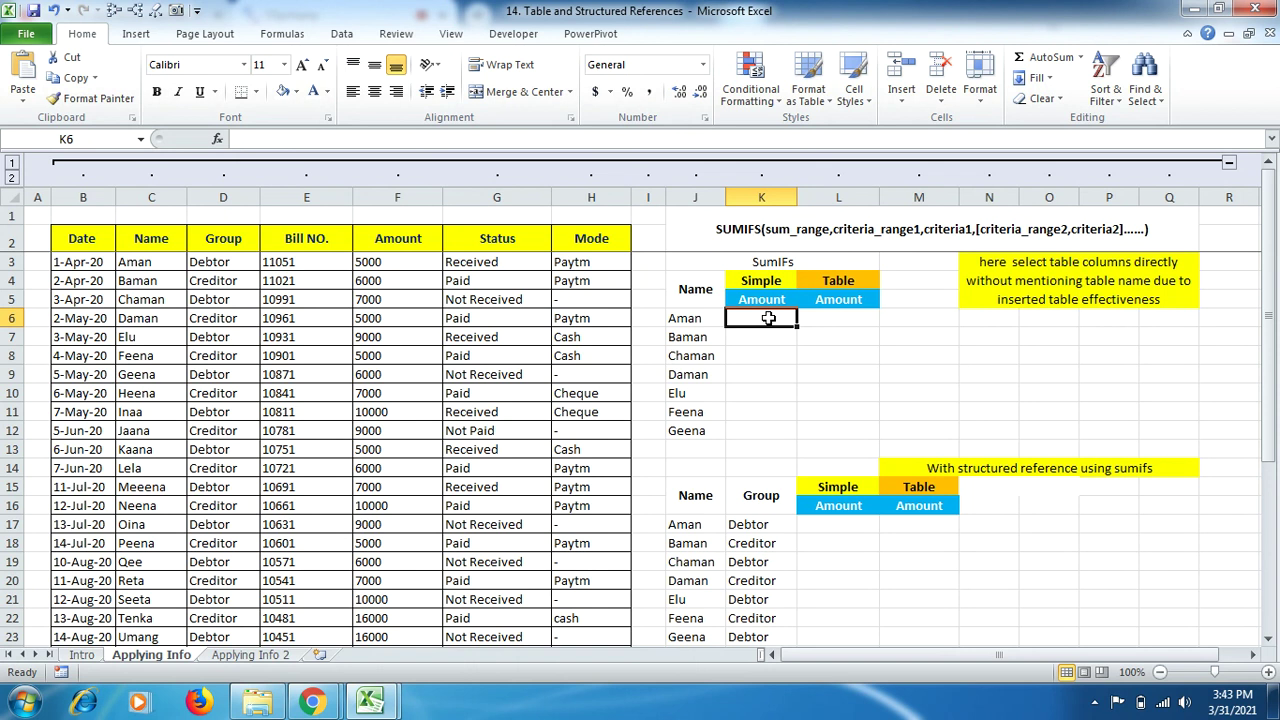
text(=)
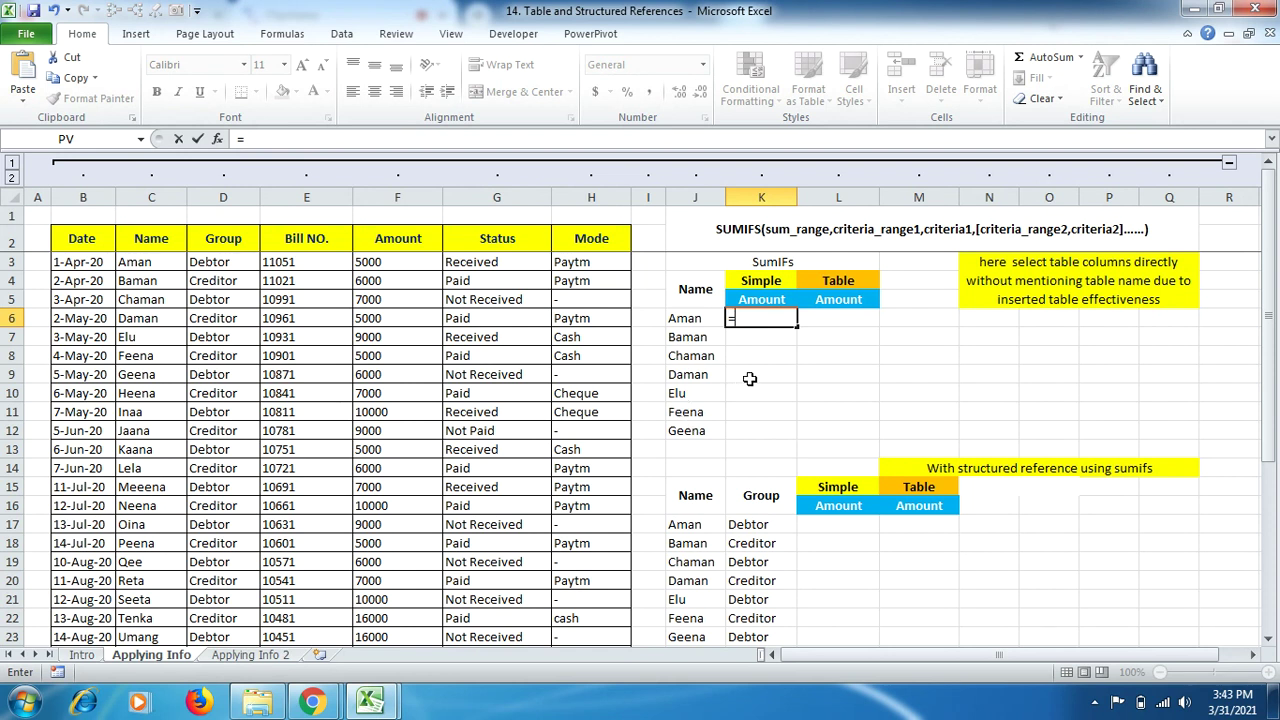
text(sumifs)
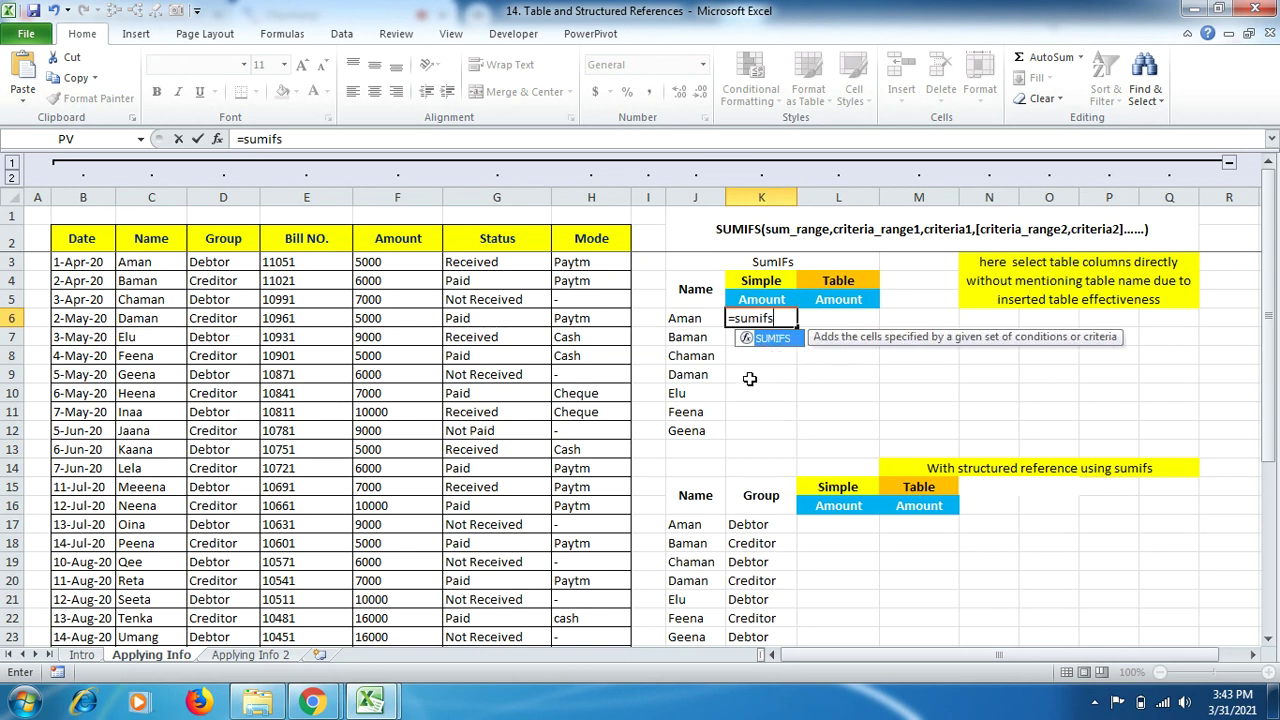
key(Tab)
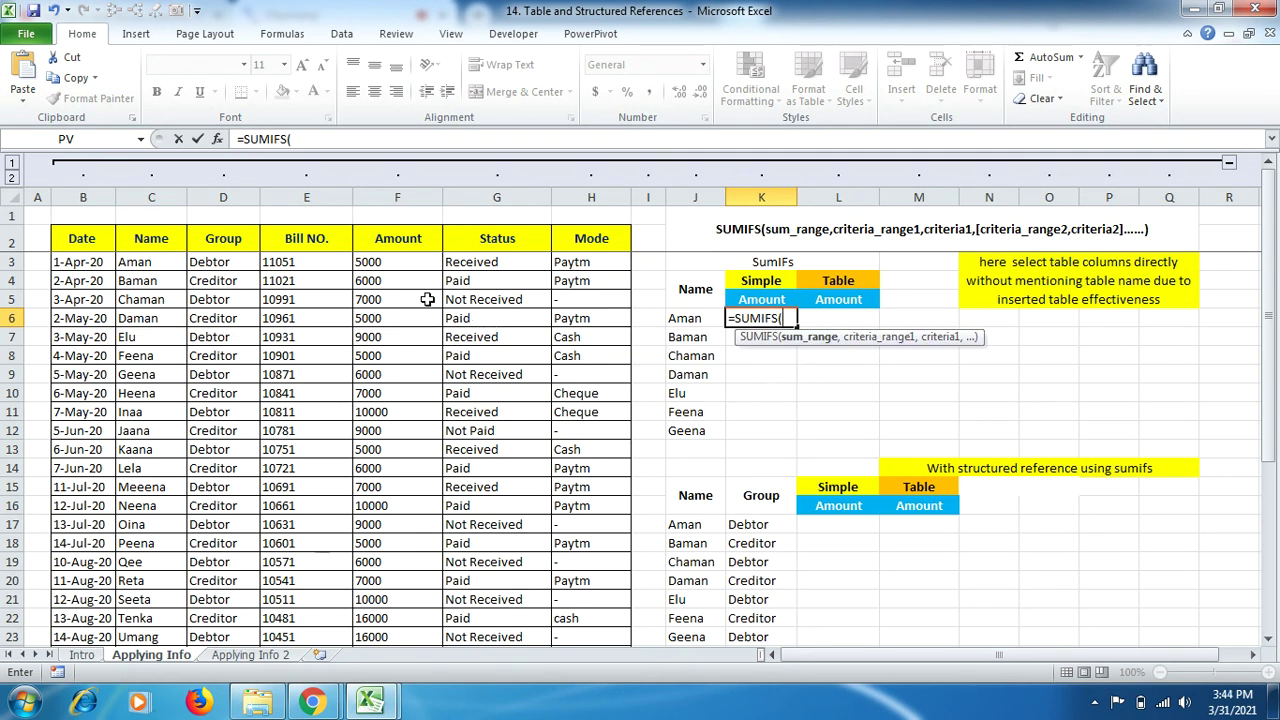
drag(412, 262, 405, 617)
text(,)
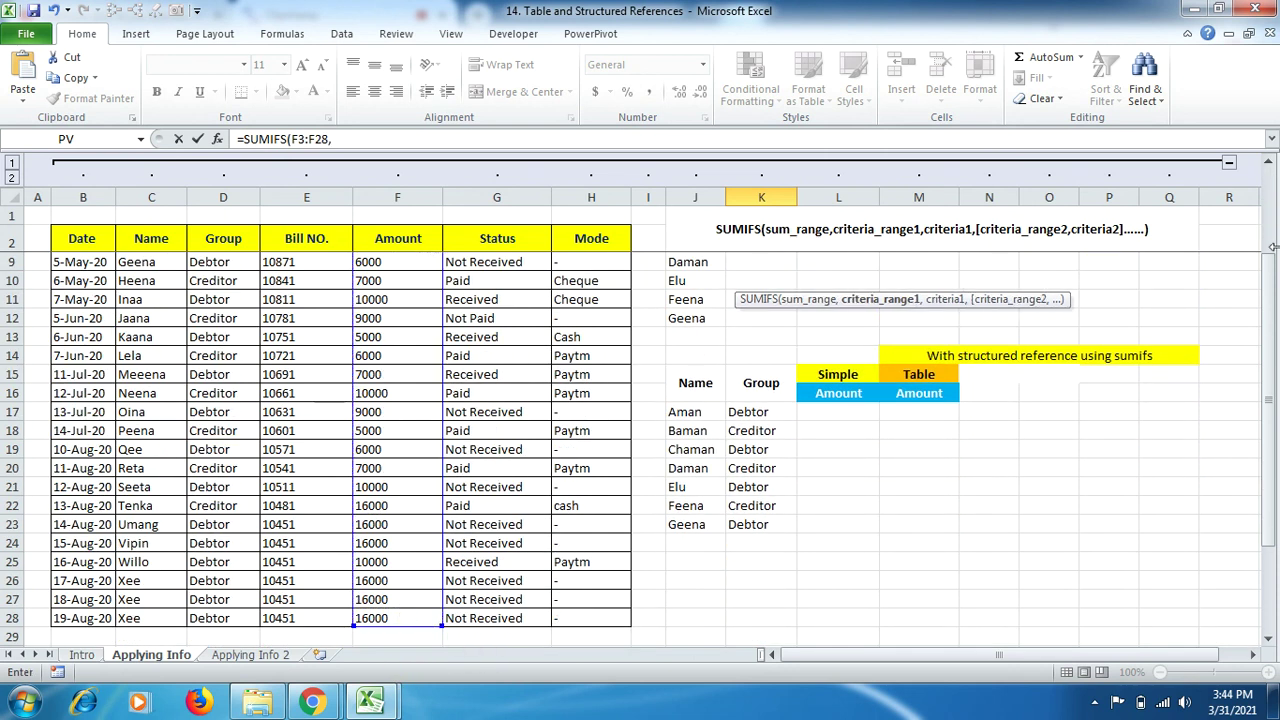
scroll(400, 450, up, 2)
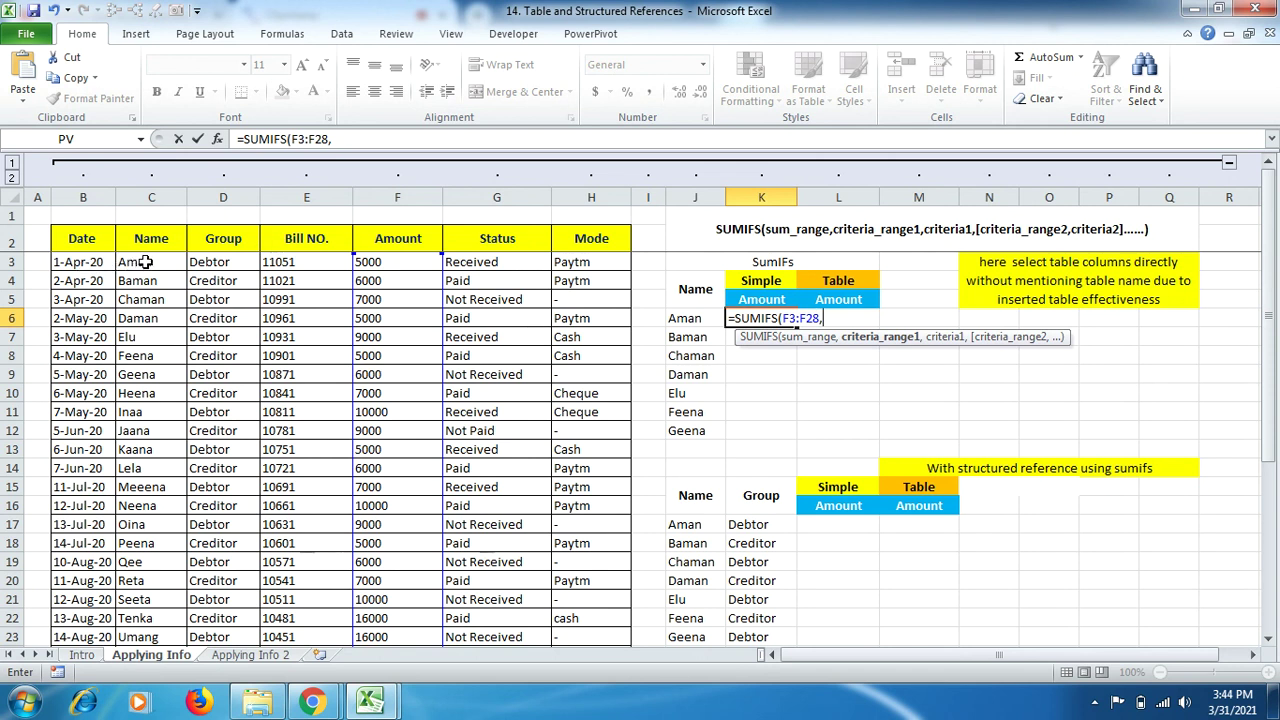
drag(146, 261, 165, 599)
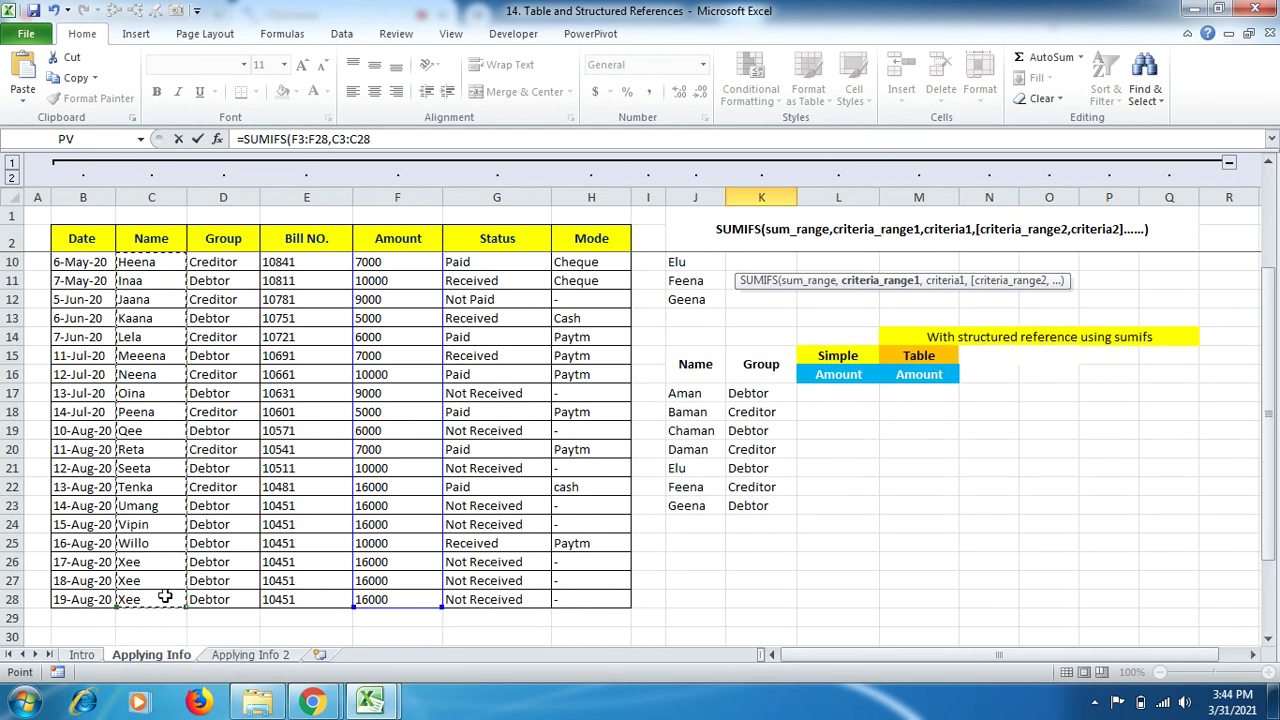
text(,)
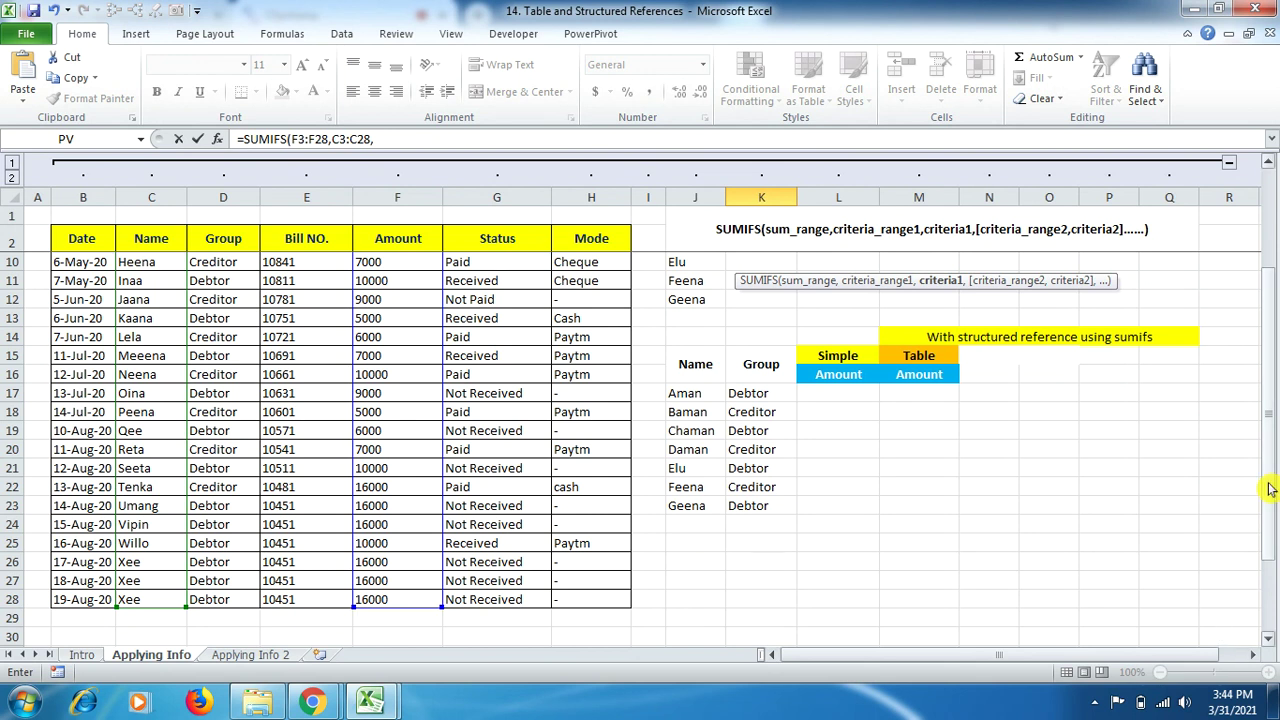
Complete the K6 SUMIFS formula with J6:J12 as the criteria and fill it down to K12
drag(1268, 486, 1274, 358)
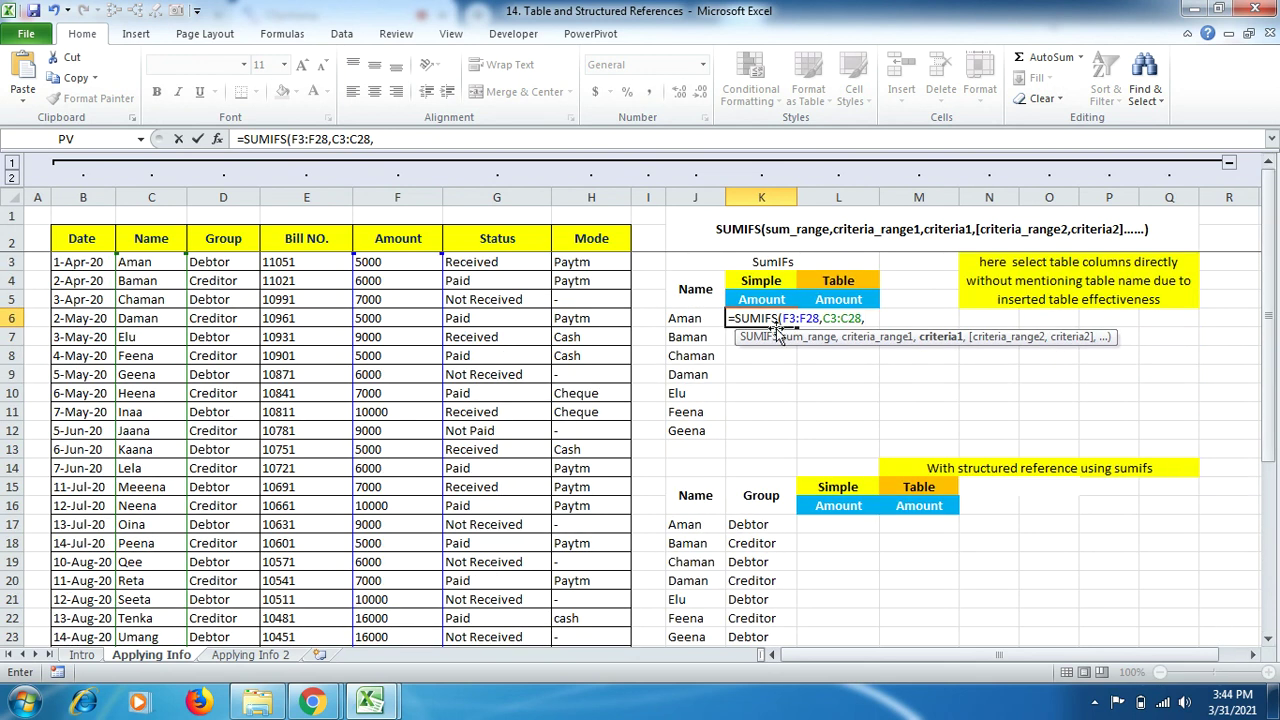
drag(685, 318, 684, 430)
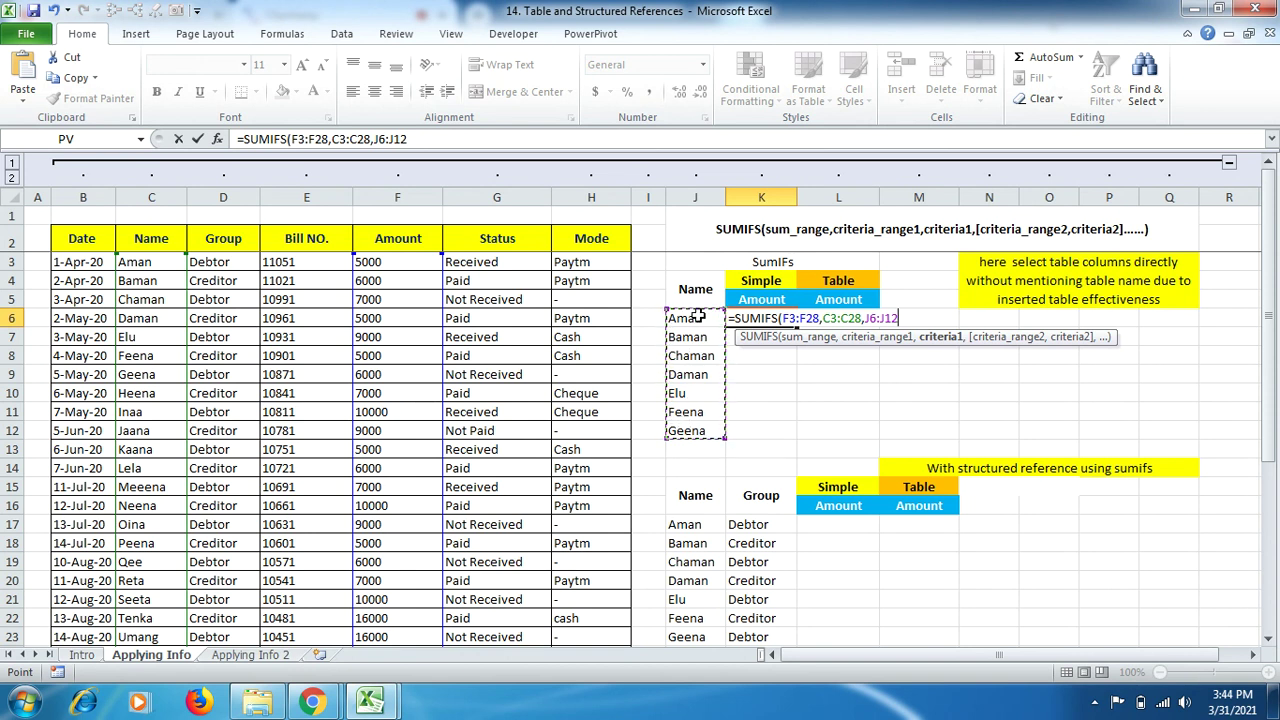
key(Return)
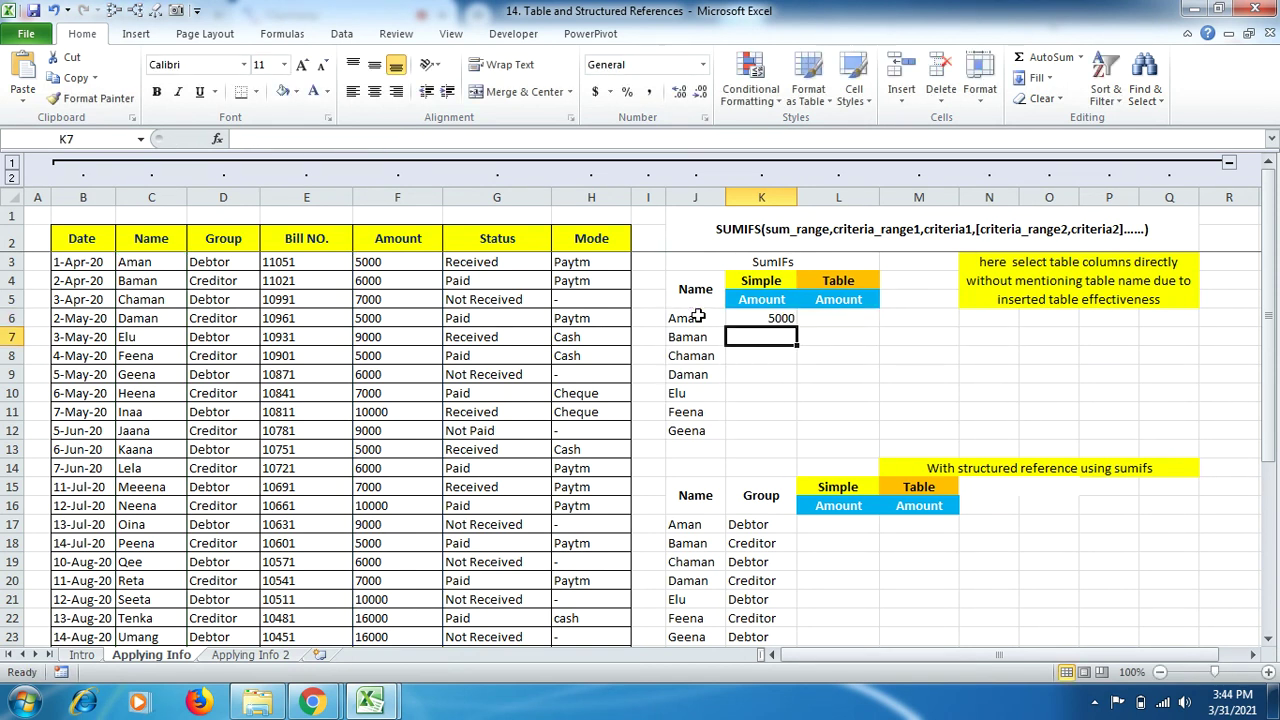
click(785, 319)
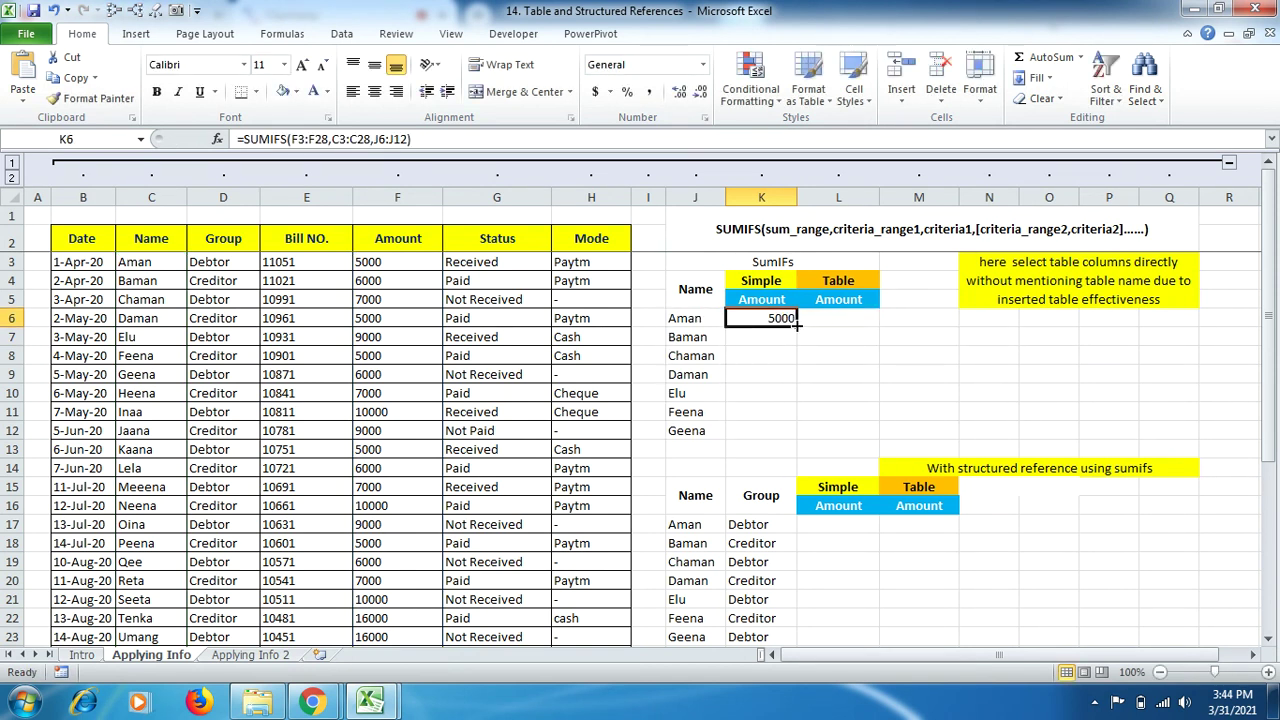
drag(797, 327, 791, 430)
In L17, start a SUMIFS formula with the Amount data F3:F28 as the sum range
scroll(760, 430, down, 1)
click(720, 468)
key(Right)
key(Right)
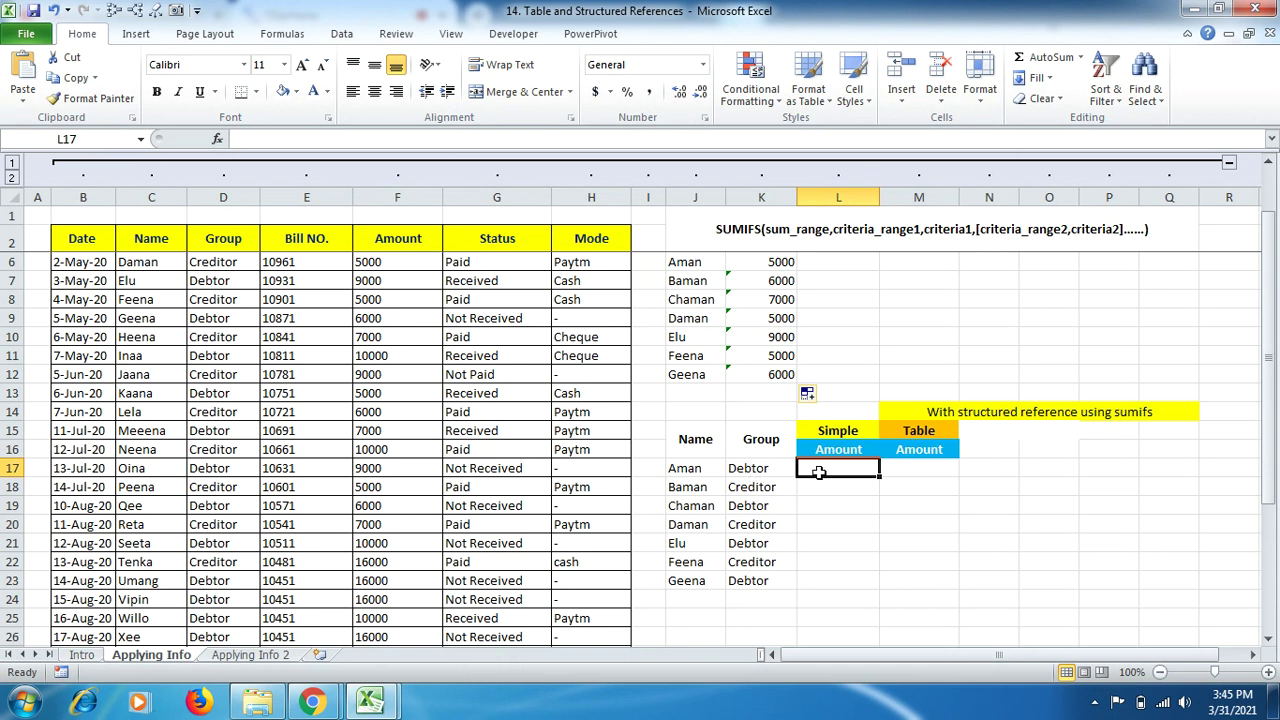
text(=s)
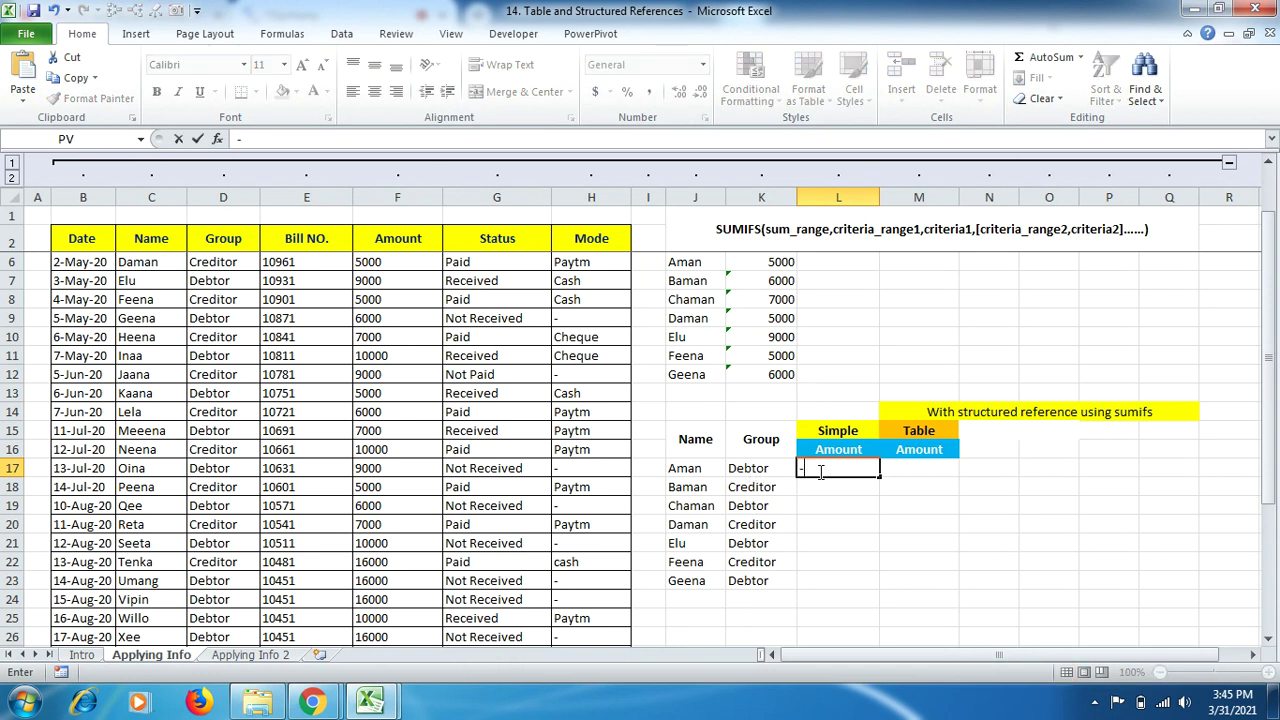
text(umif)
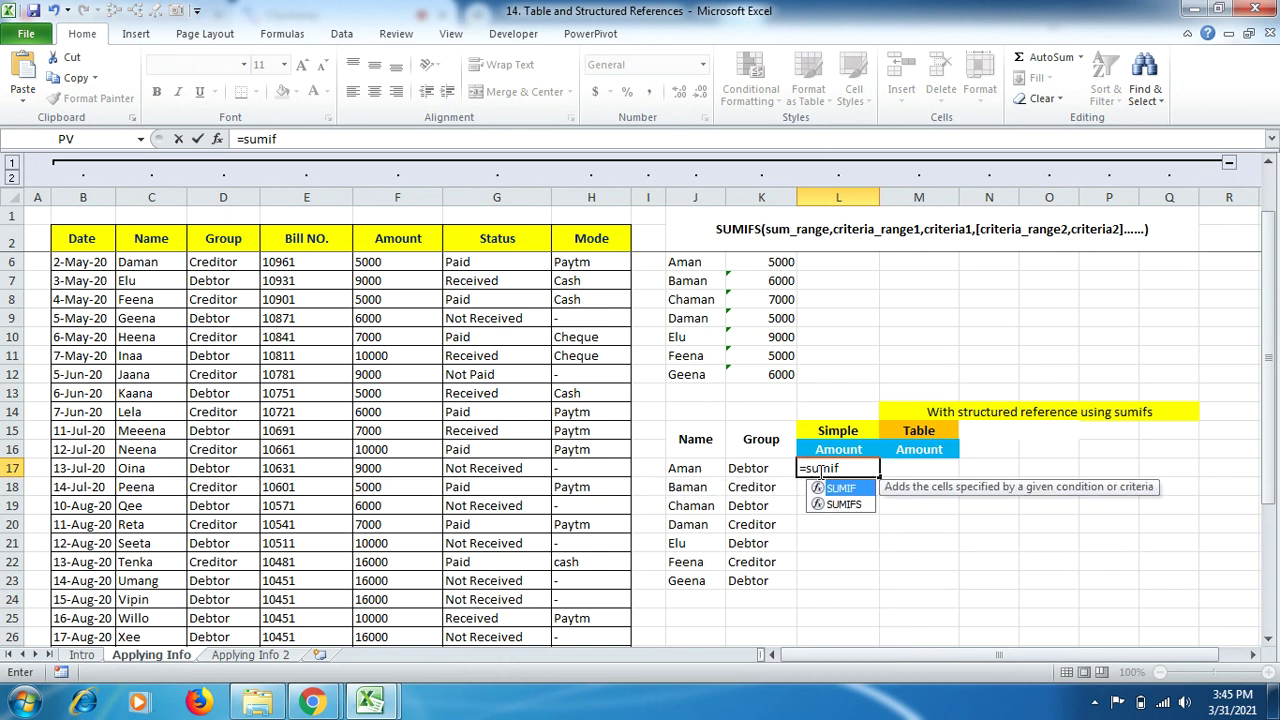
key(Down)
key(Tab)
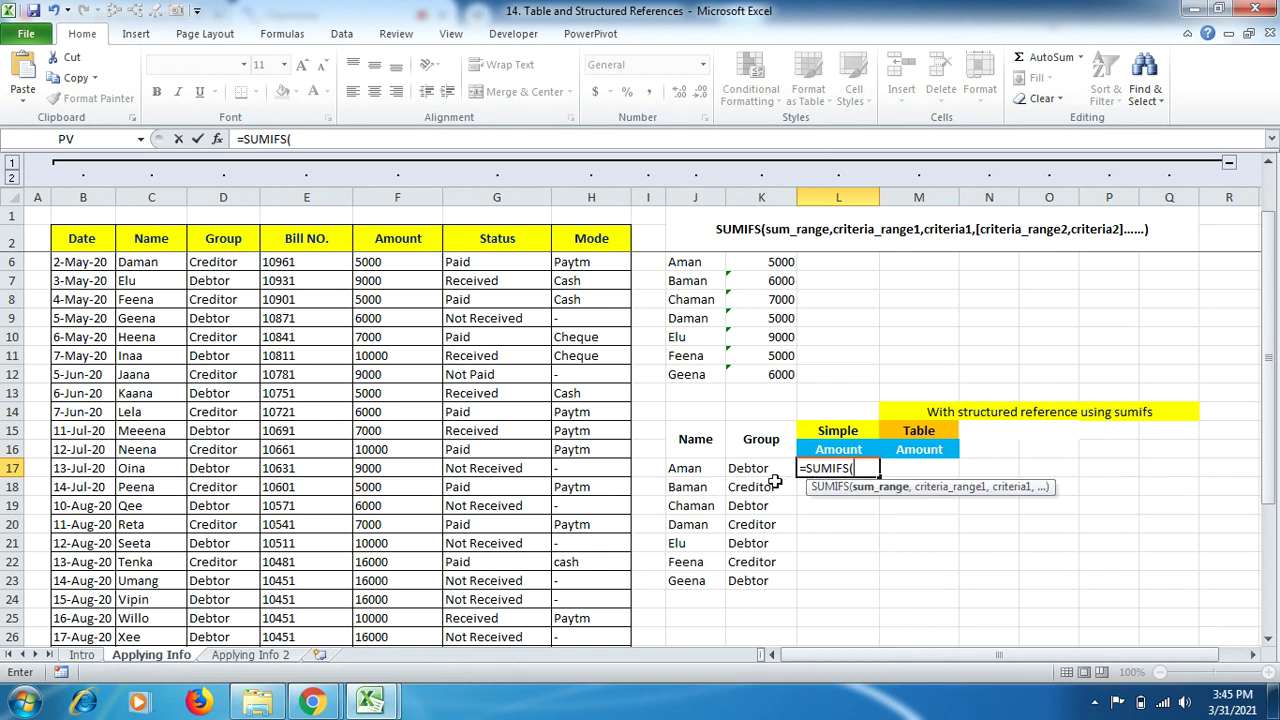
drag(1270, 352, 1270, 340)
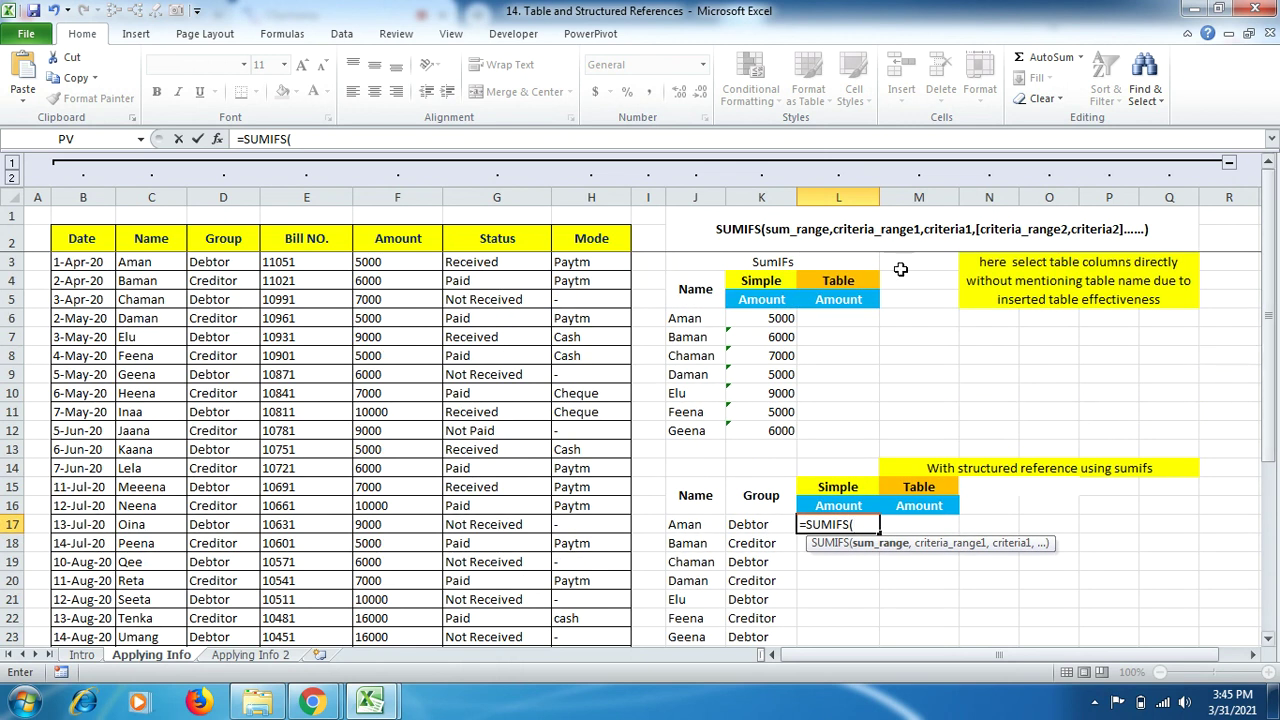
drag(400, 262, 402, 614)
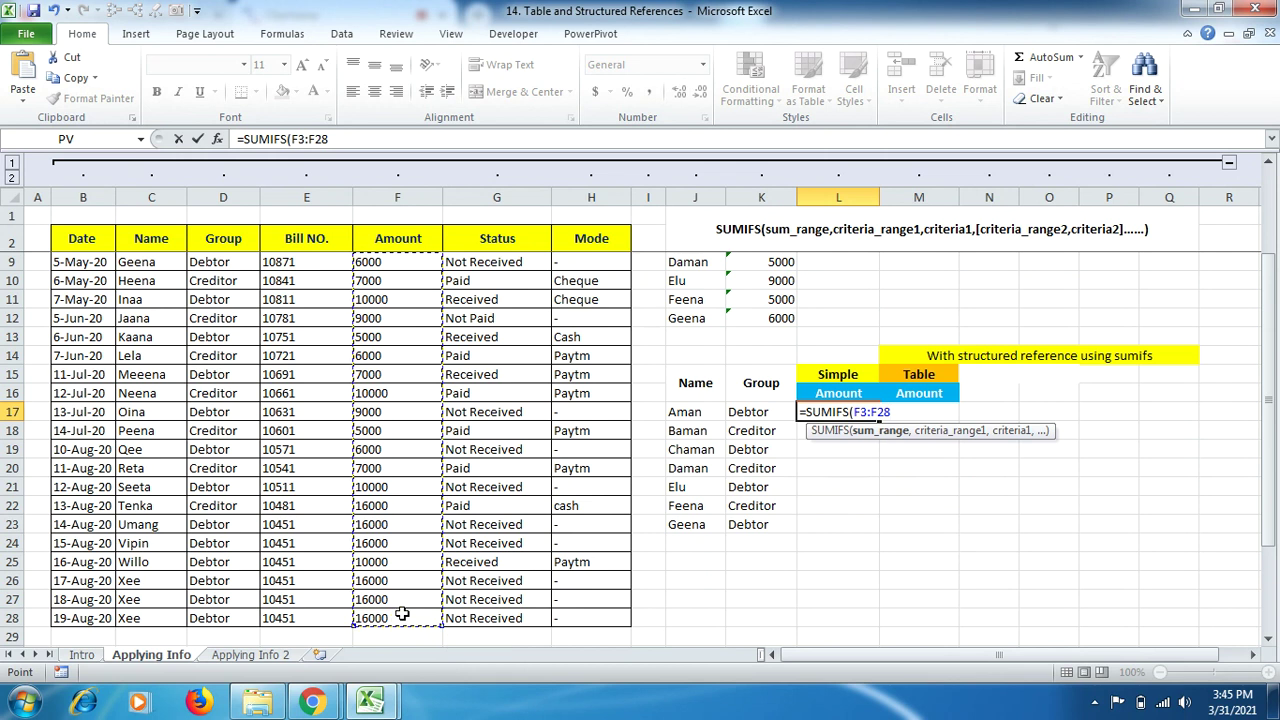
text(,)
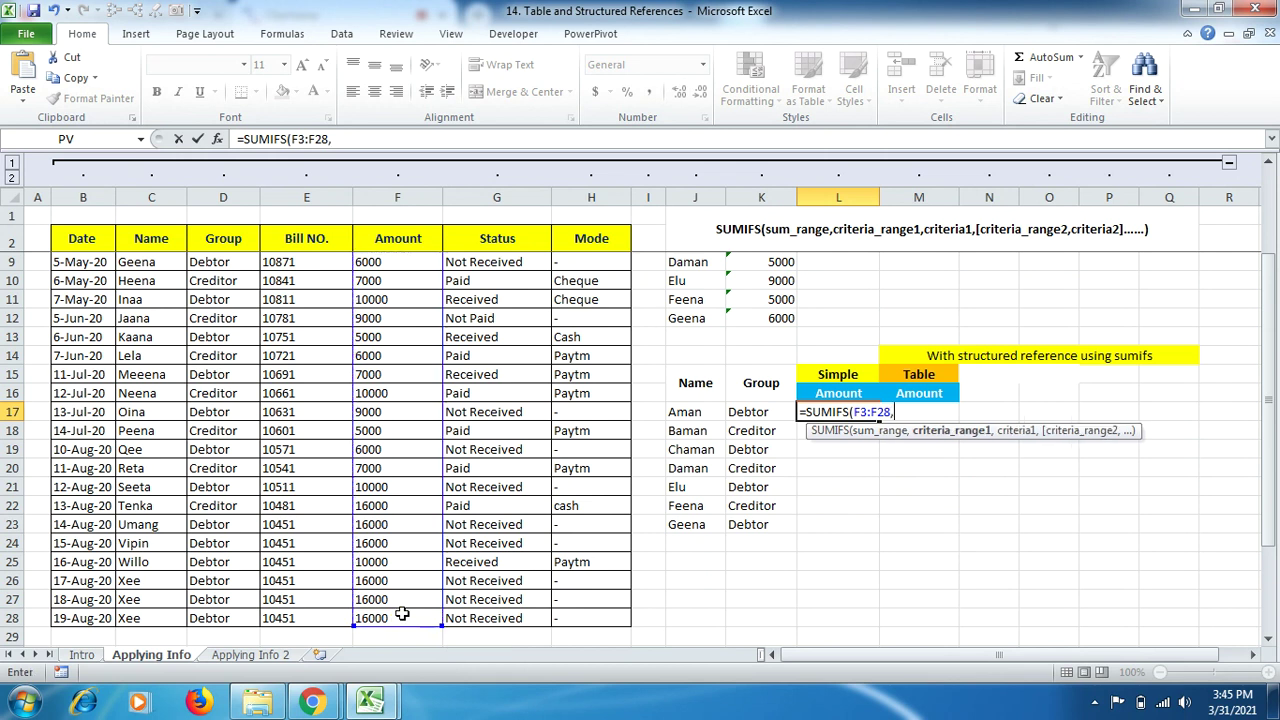
Add the name condition to the L17 formula, with criteria range C3:C28 and criterion J17
drag(1268, 420, 1276, 275)
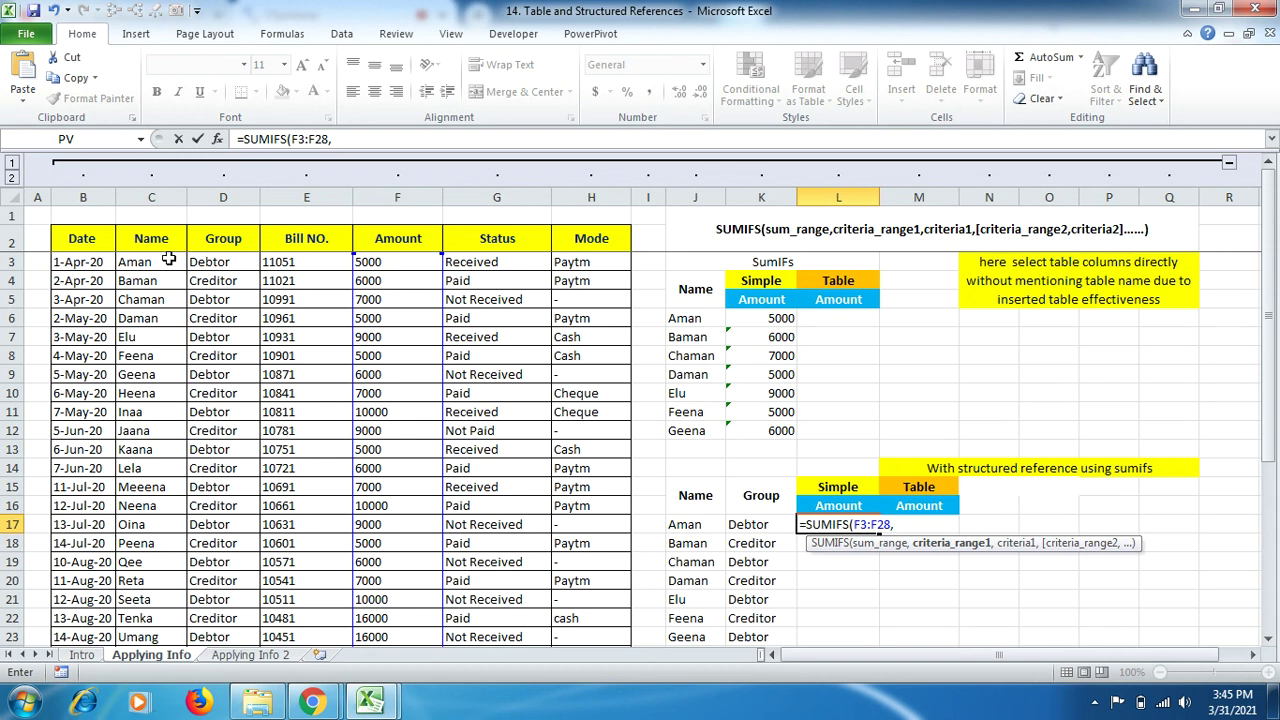
drag(170, 262, 154, 581)
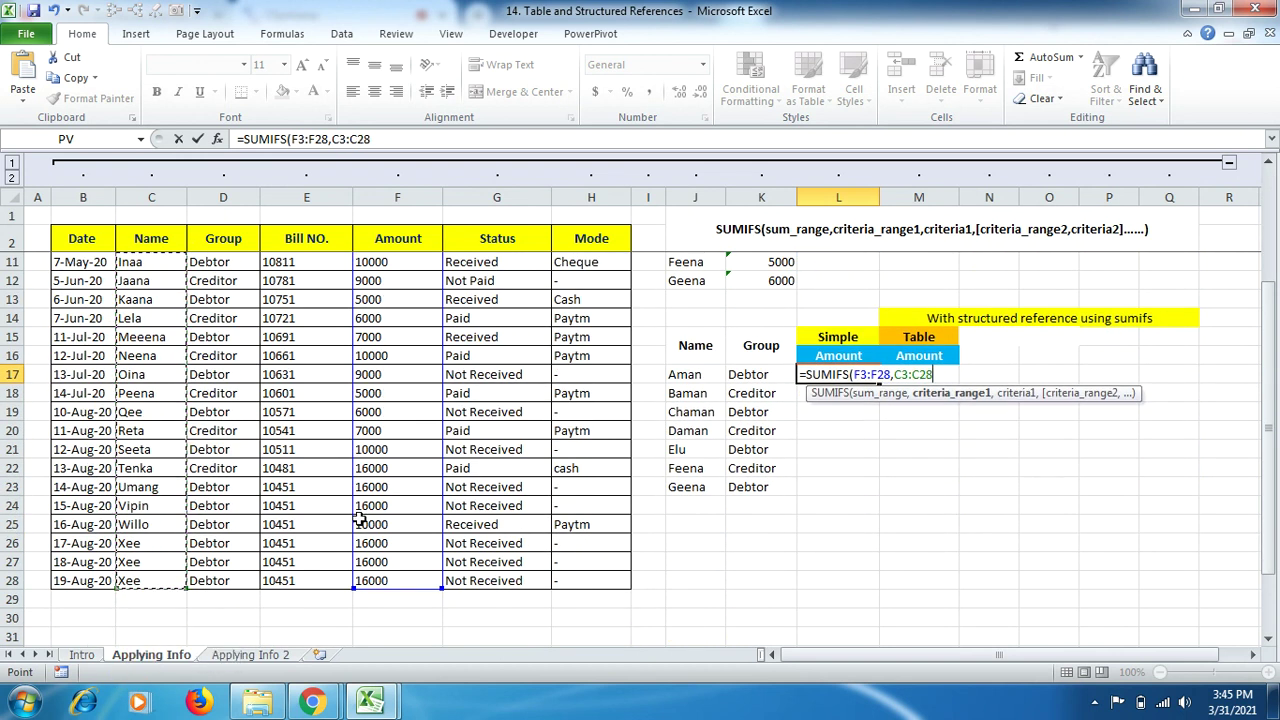
text(,)
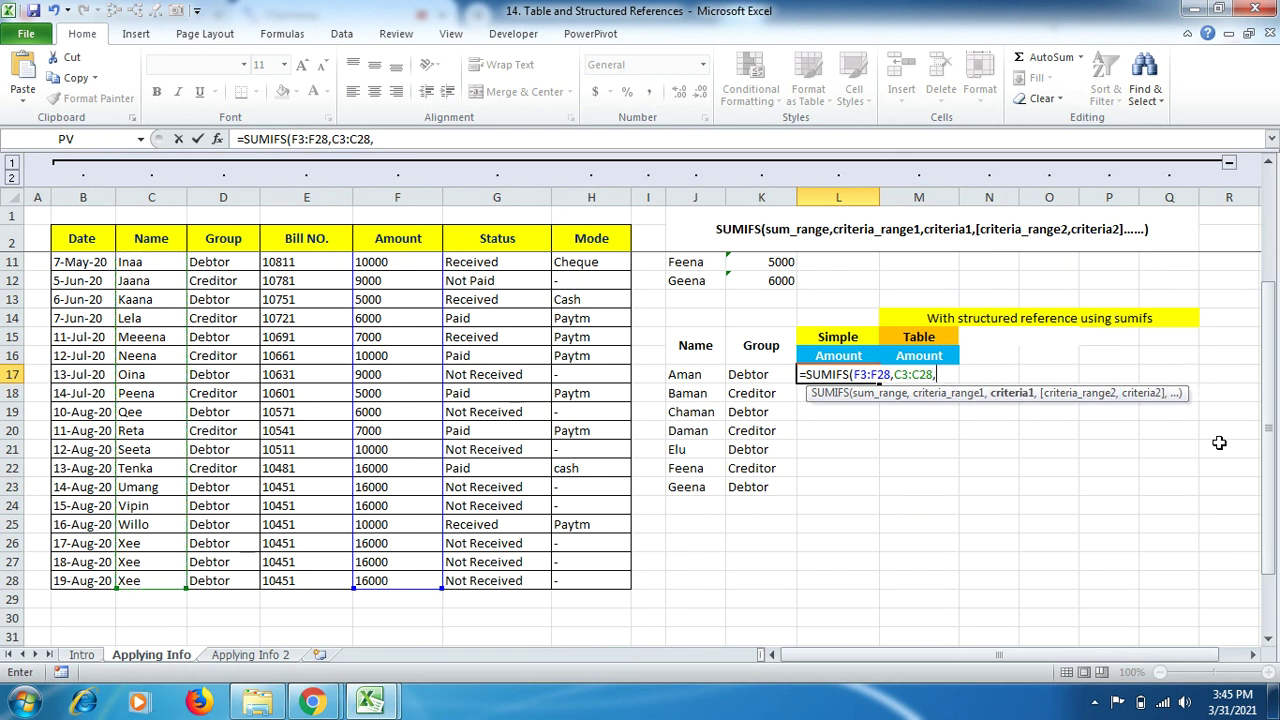
click(700, 374)
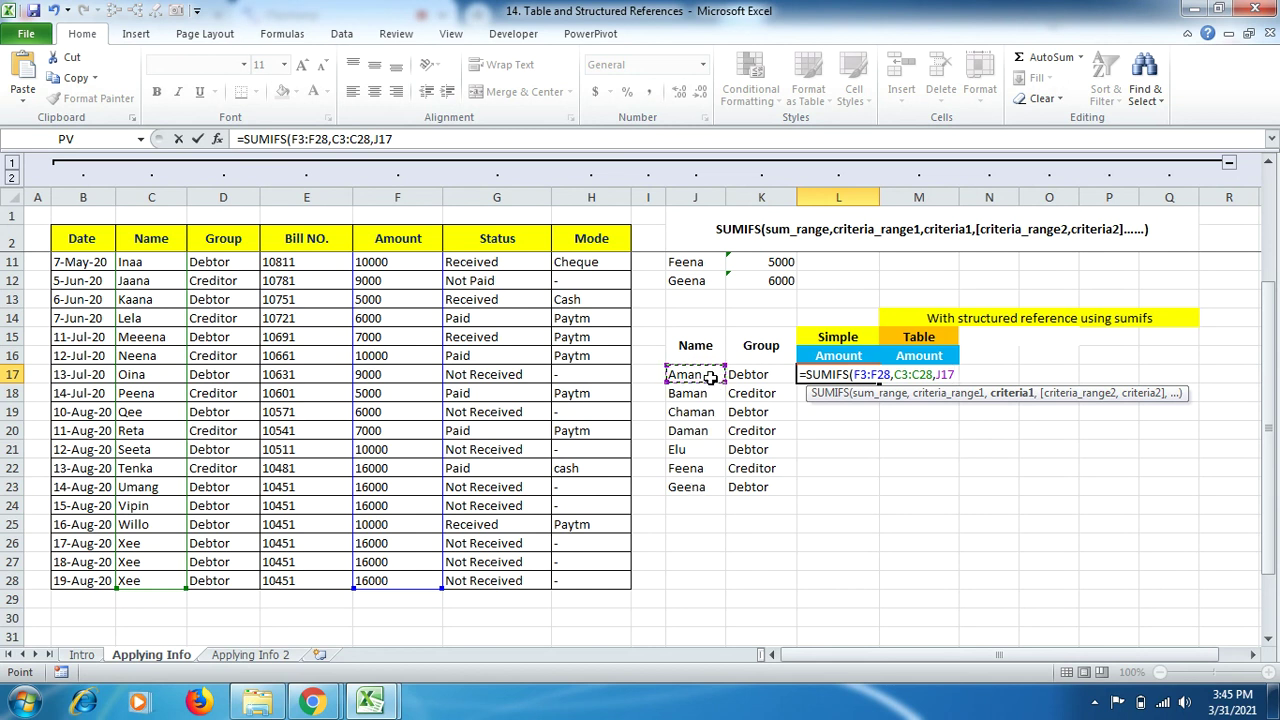
text(,)
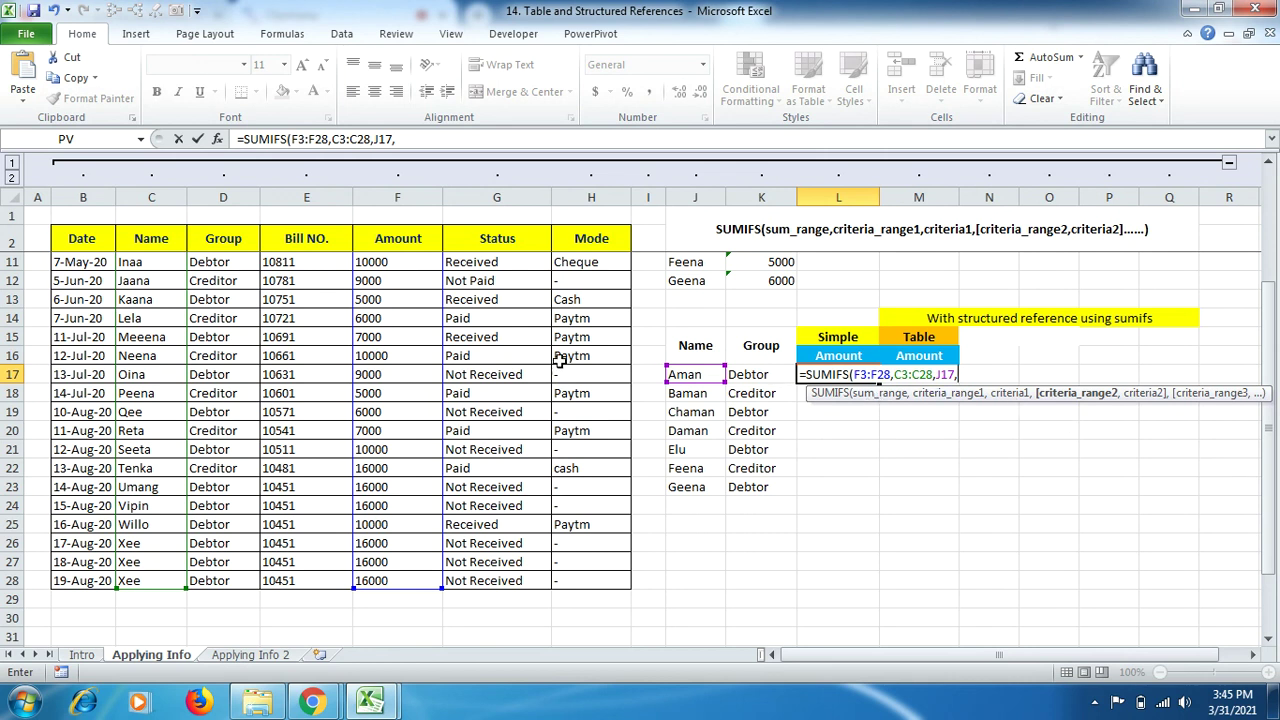
Add the group condition with criteria range D3:D28 and criterion K17, and enter the L17 formula
drag(1262, 366, 1263, 352)
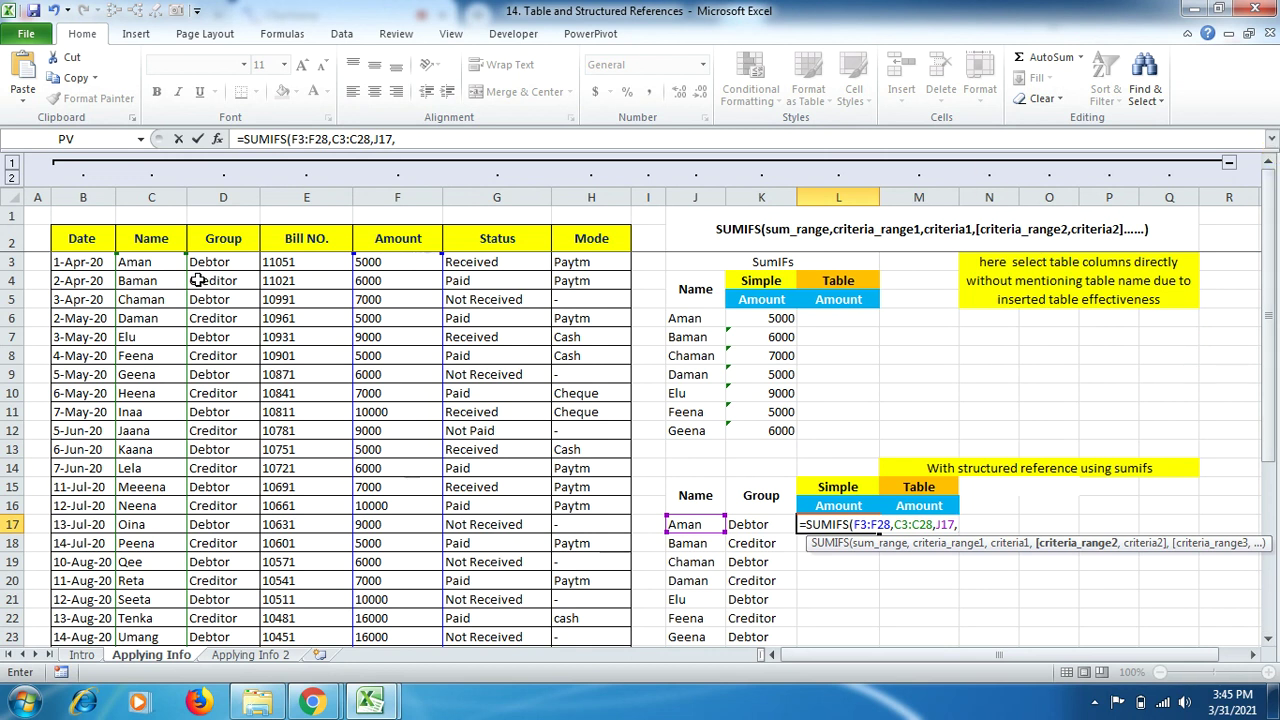
drag(212, 259, 240, 616)
text(,)
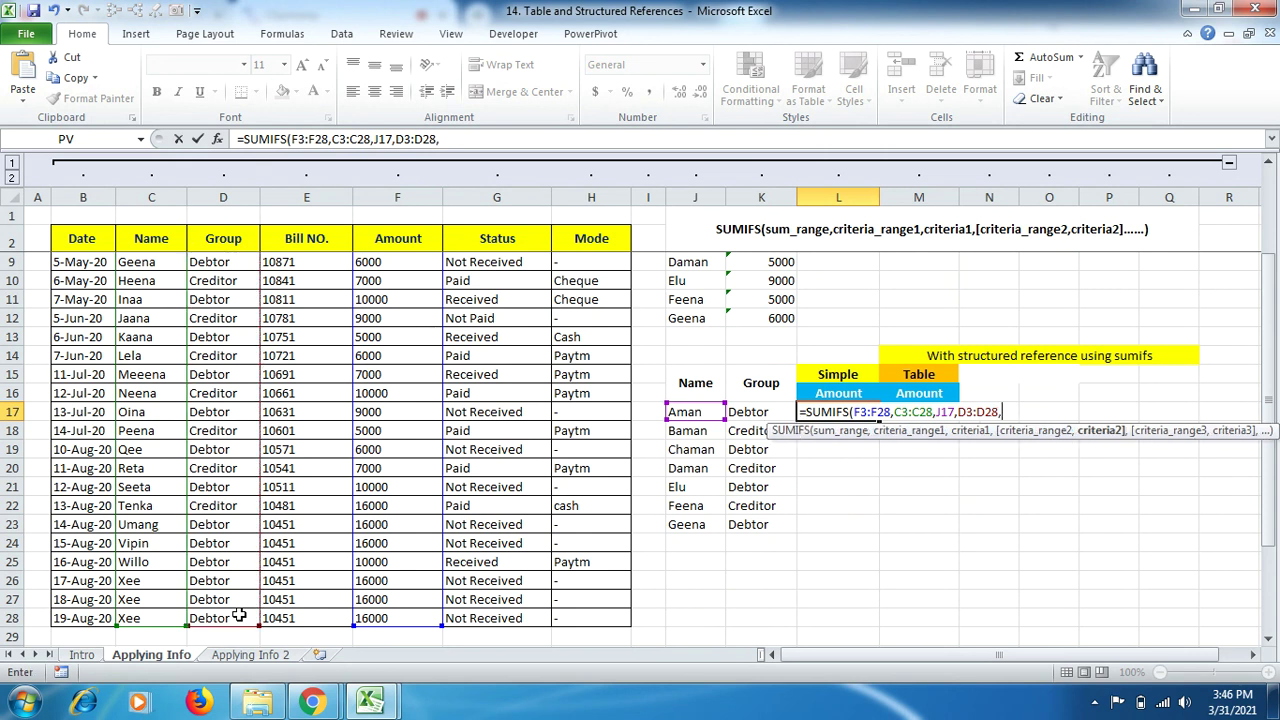
click(771, 413)
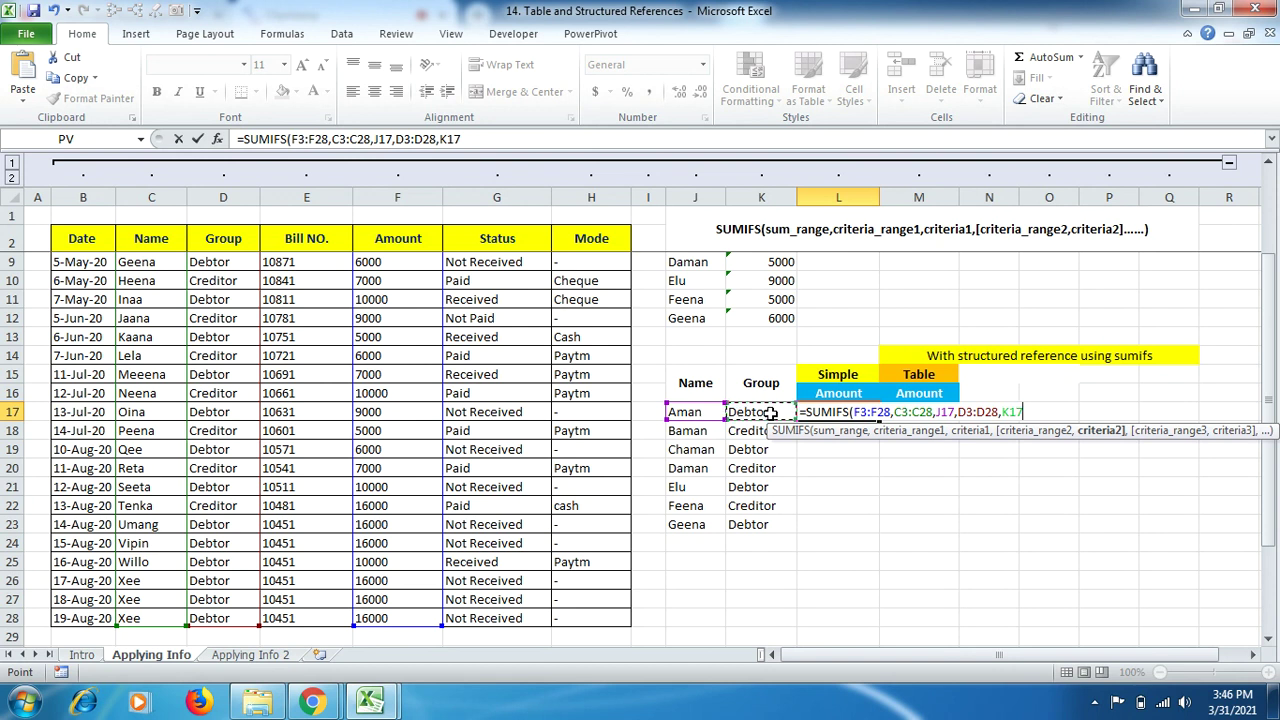
key(Return)
Fill the L17 SUMIFS formula down the Simple Amount column to L23
click(862, 410)
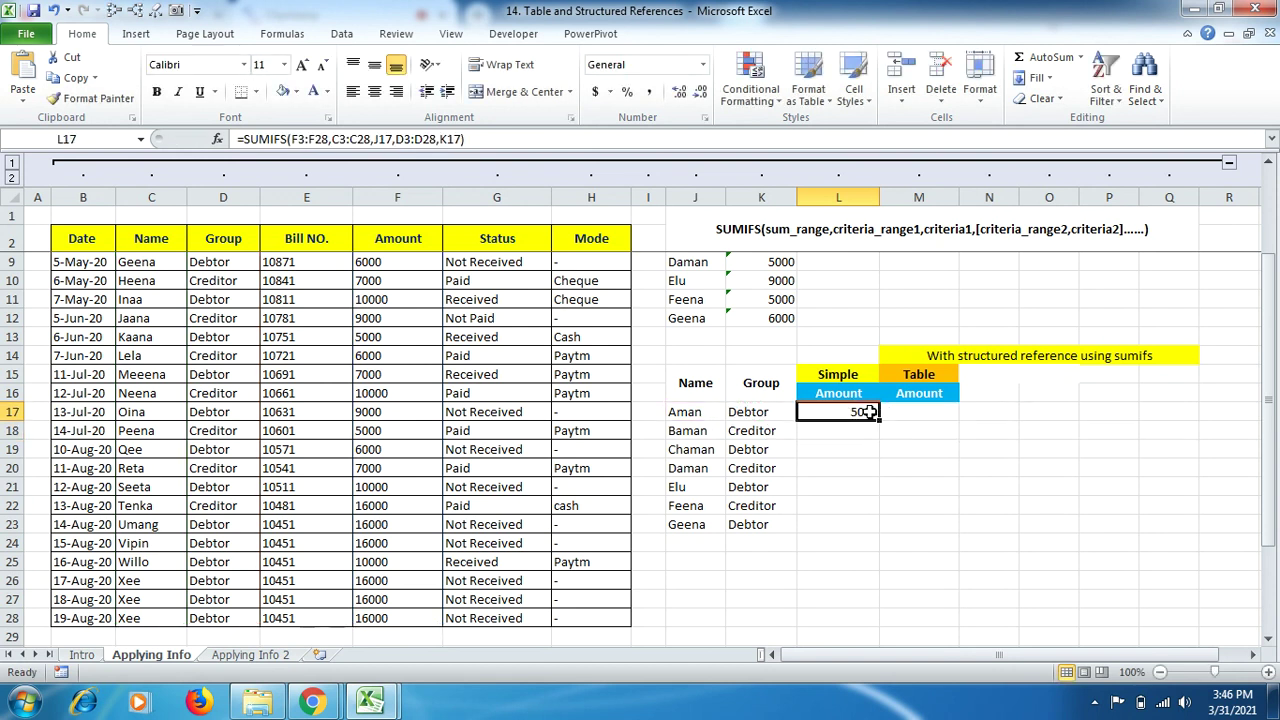
drag(879, 420, 886, 533)
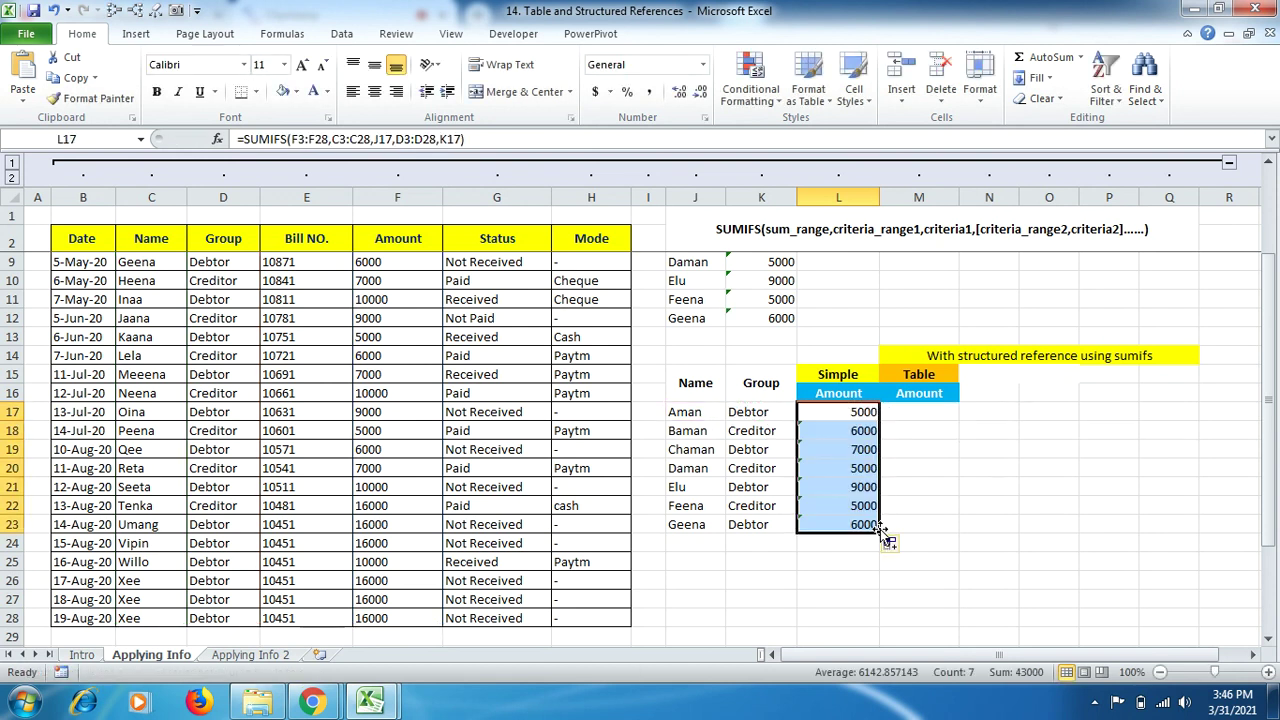
click(865, 525)
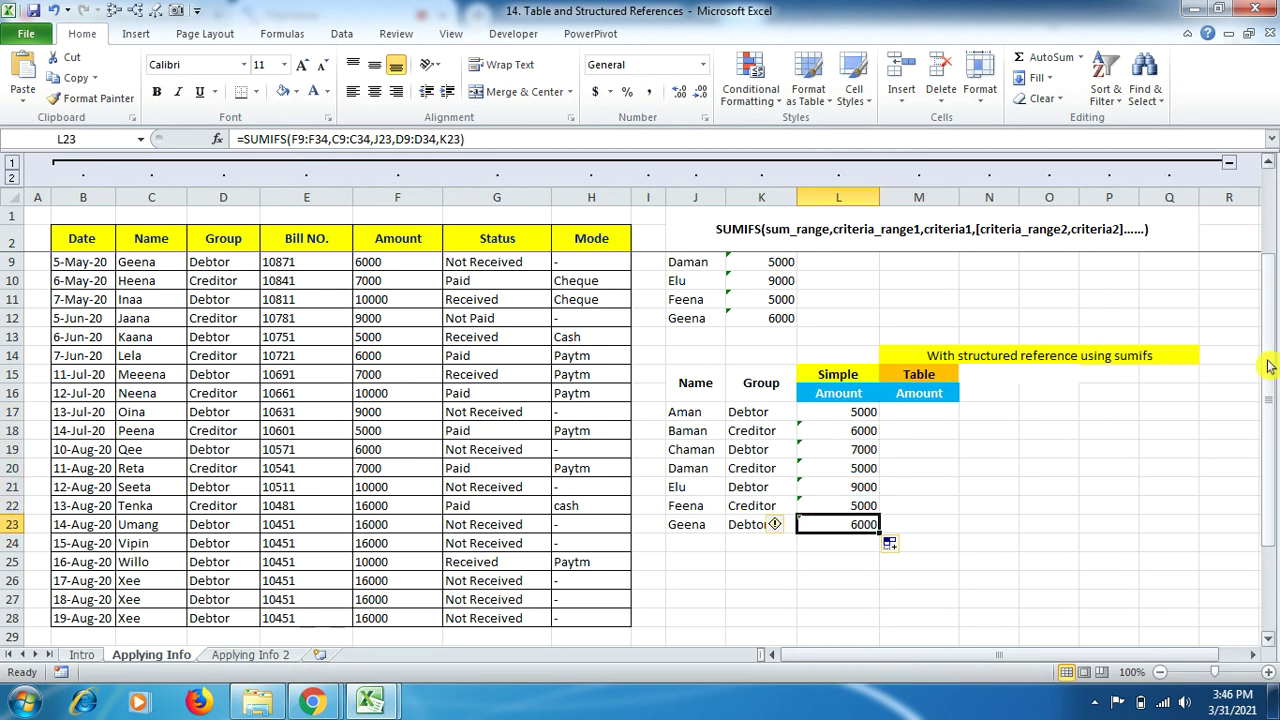
drag(1266, 357, 1272, 243)
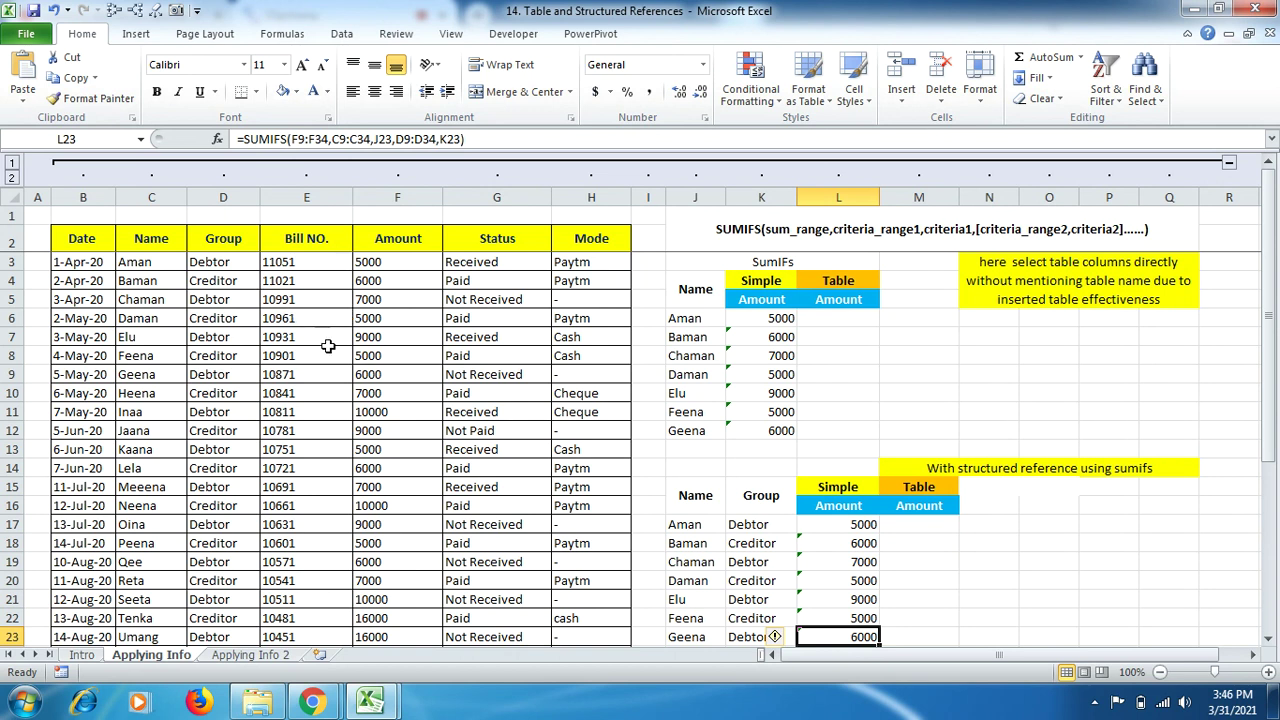
Convert the data range B2:H28 into a table, keeping its first row as headers
click(306, 318)
click(142, 33)
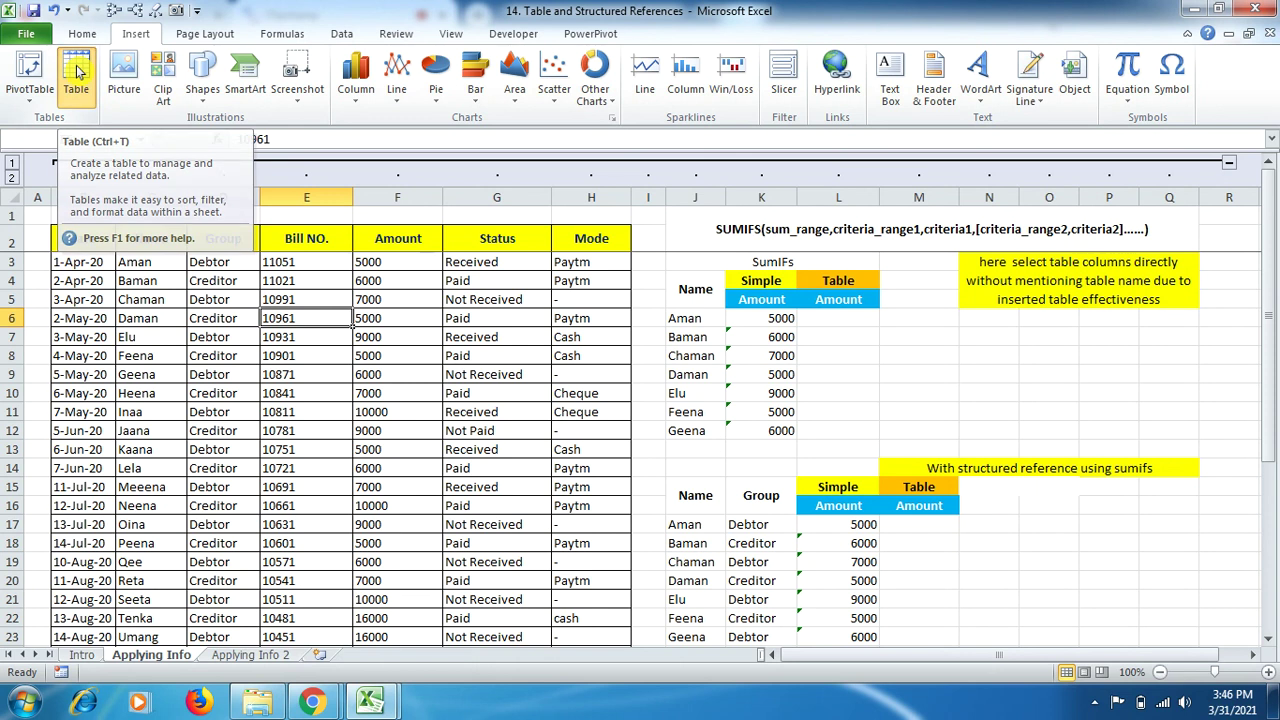
click(76, 70)
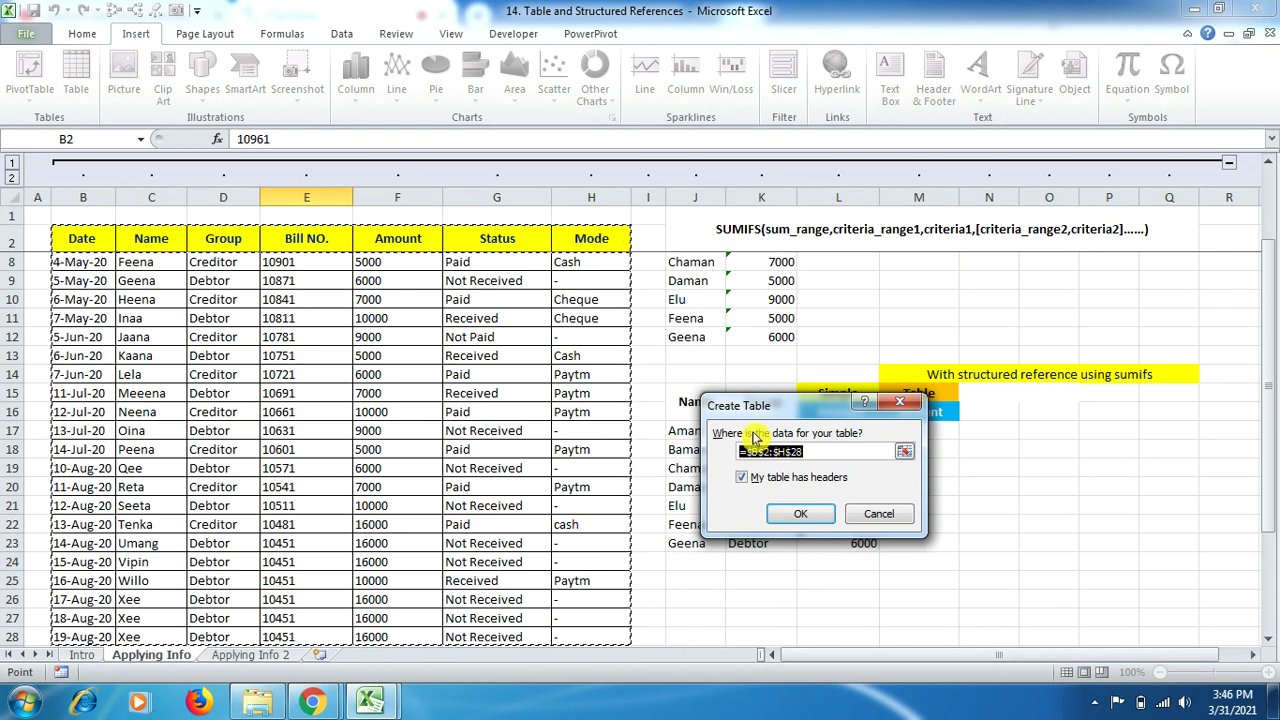
click(802, 517)
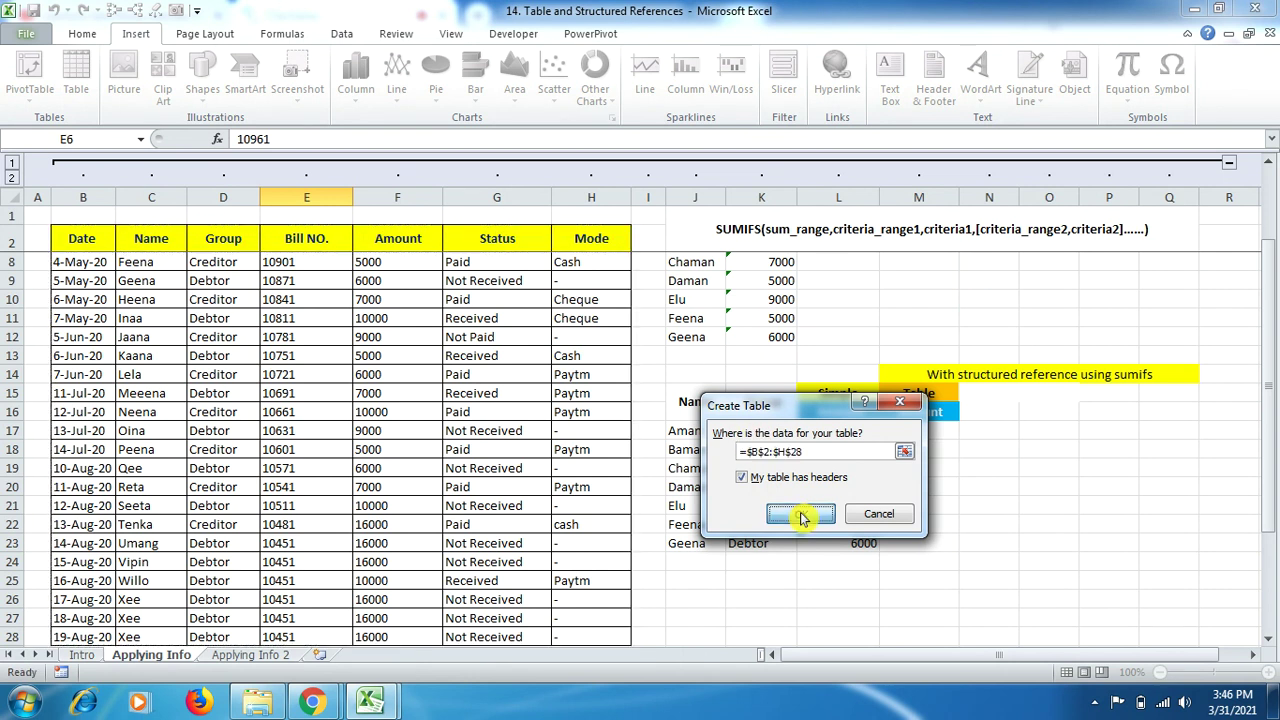
Inspect the new table and check its table name in the design properties
click(528, 318)
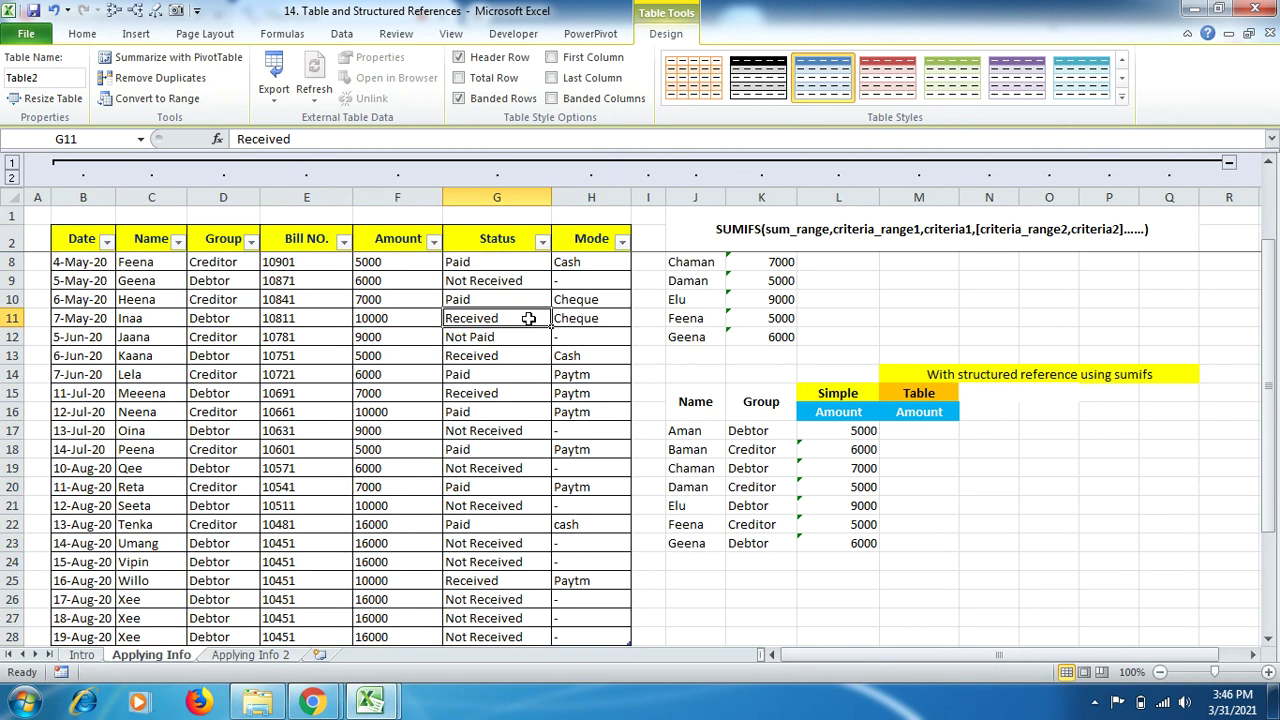
scroll(528, 318, up, 2)
click(375, 299)
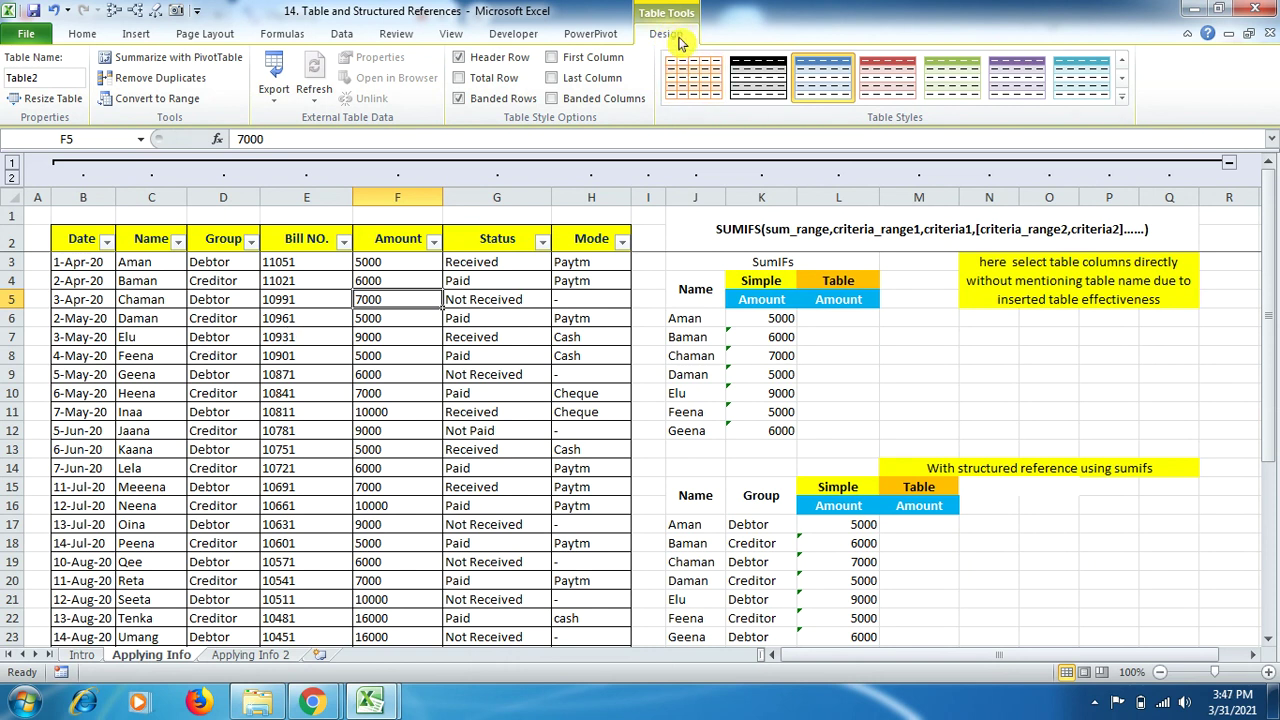
click(50, 78)
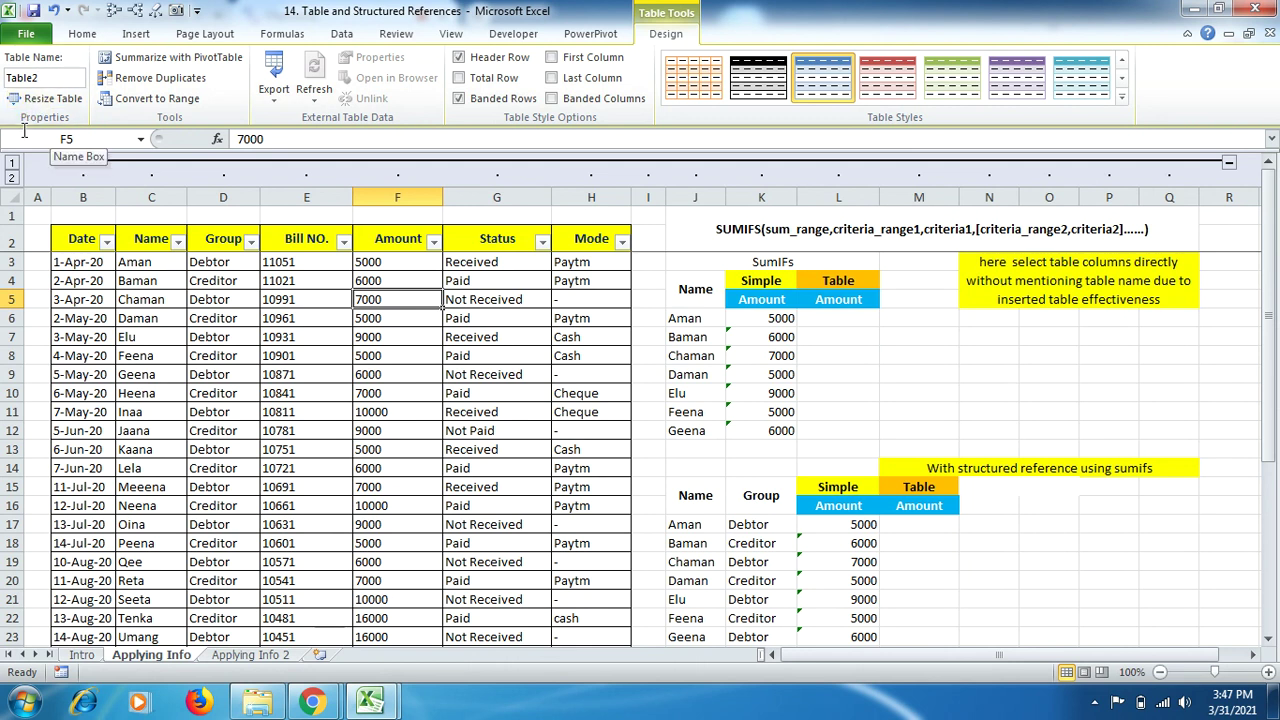
key(Return)
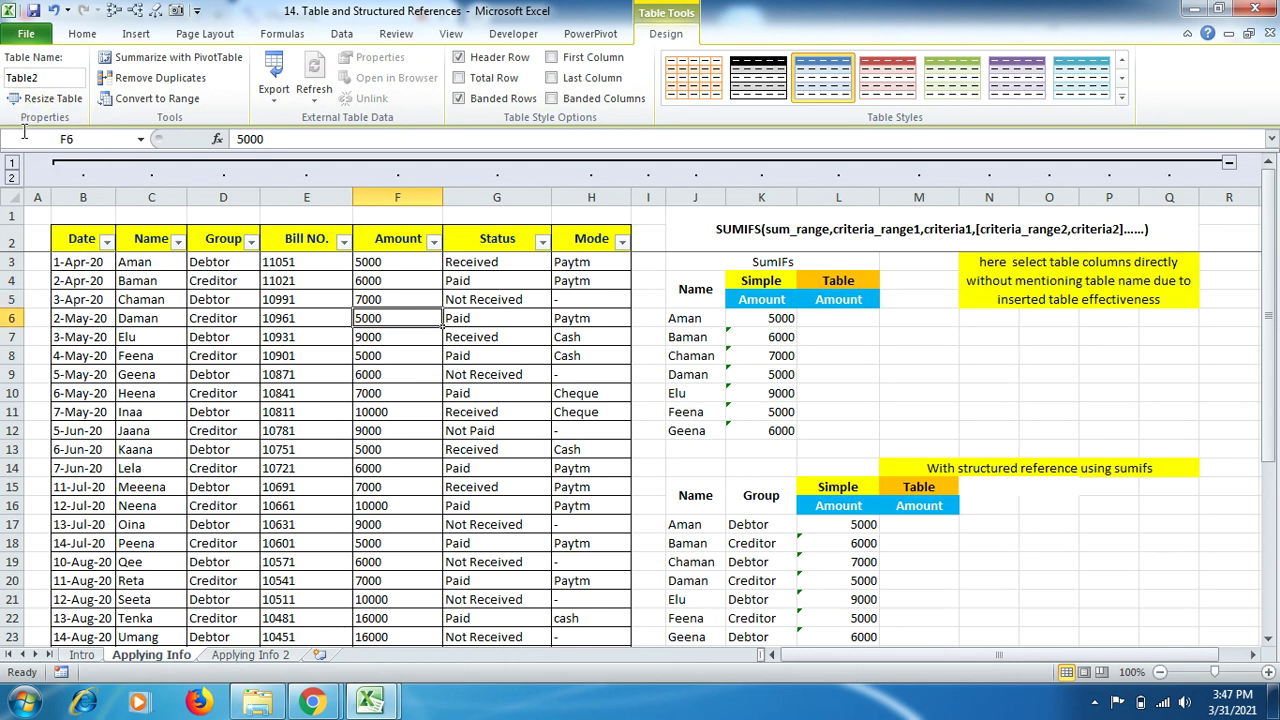
click(112, 279)
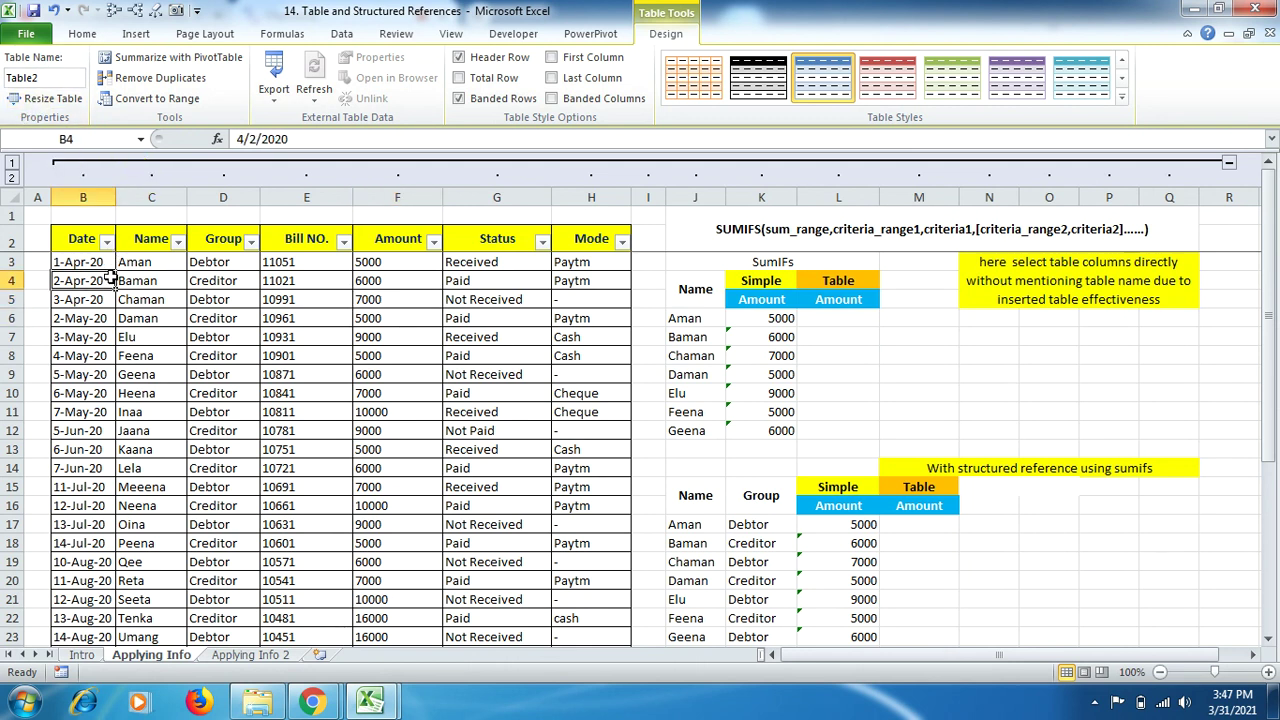
Select the table's whole data area by its name, Table2, to see which range it covers
click(650, 282)
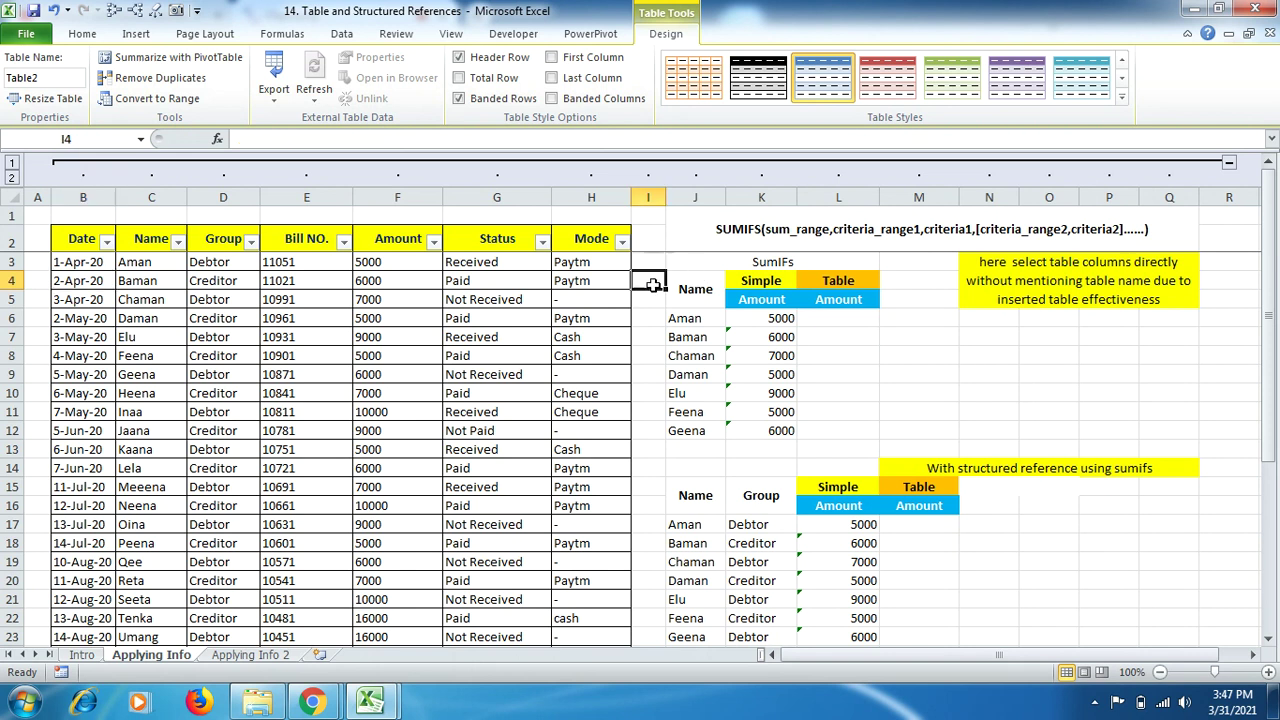
click(140, 139)
click(117, 178)
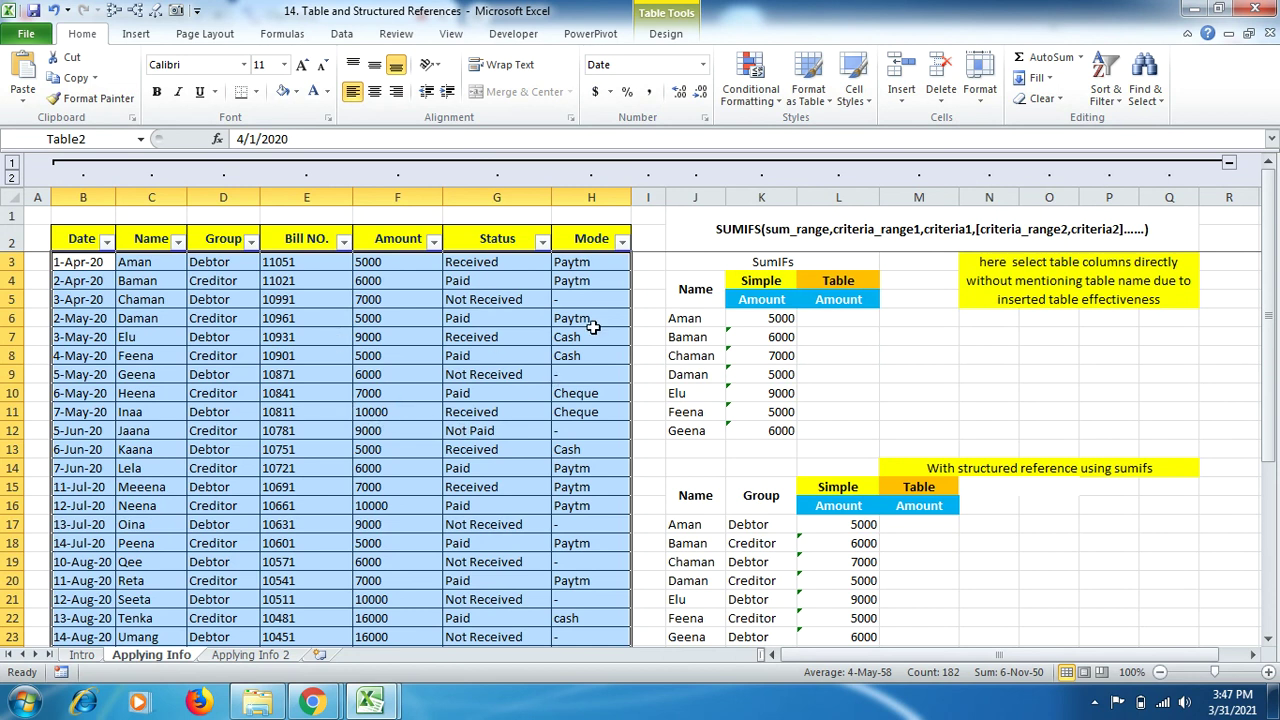
Note the table's name beside the summary: enter "table name" in O7 and "Table2" in Q7
click(1040, 337)
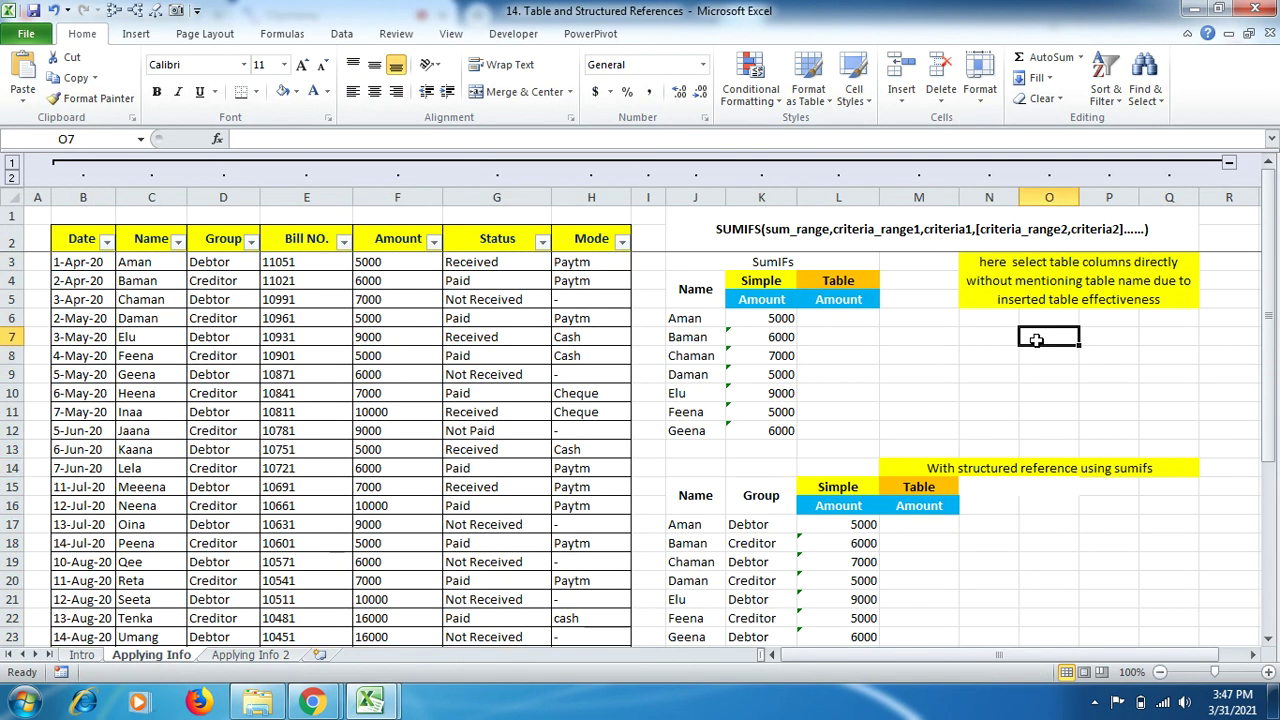
text(table name)
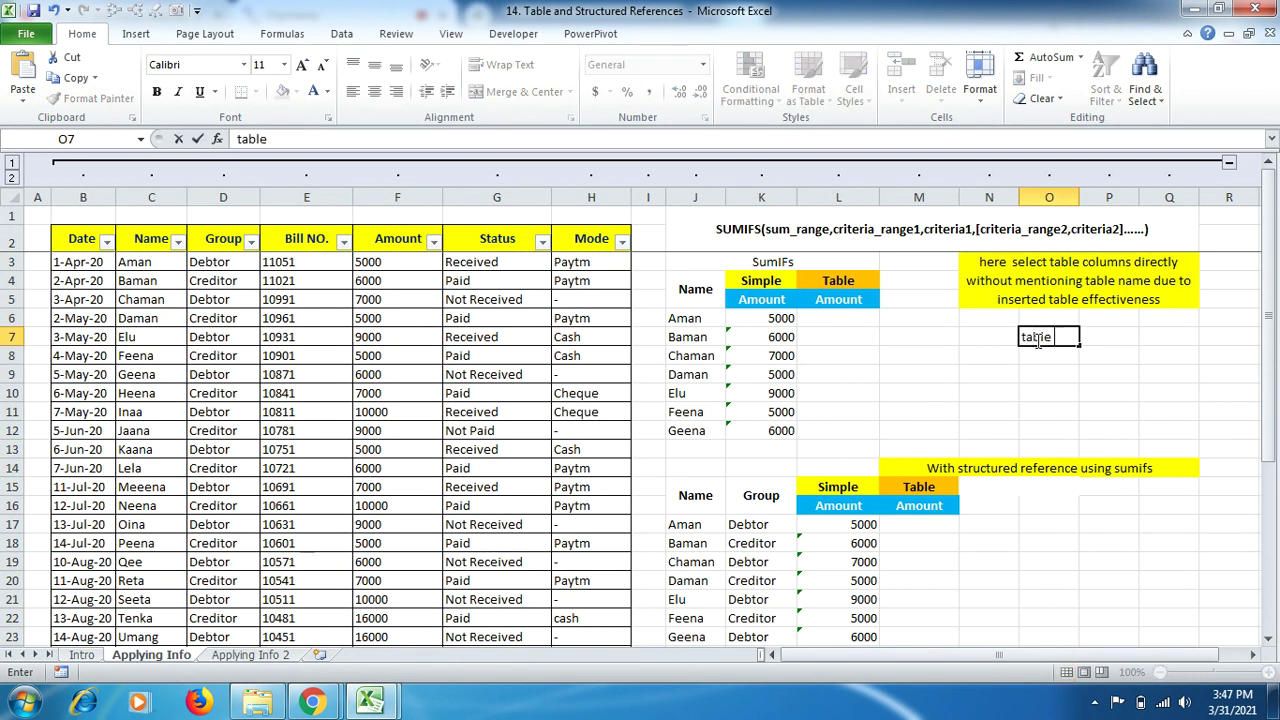
click(1165, 337)
text(Table2)
key(Return)
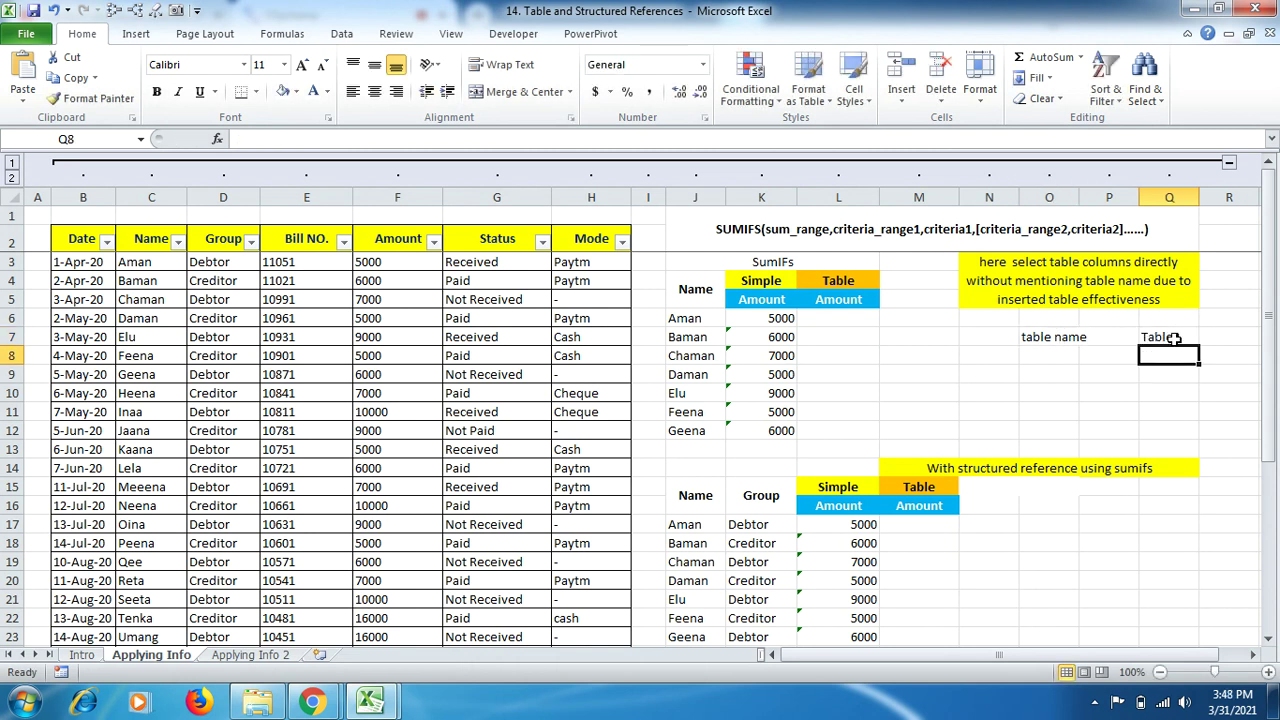
In L6, start a SUMIFS formula with the structured reference Table2[Amount] as the sum range
click(857, 318)
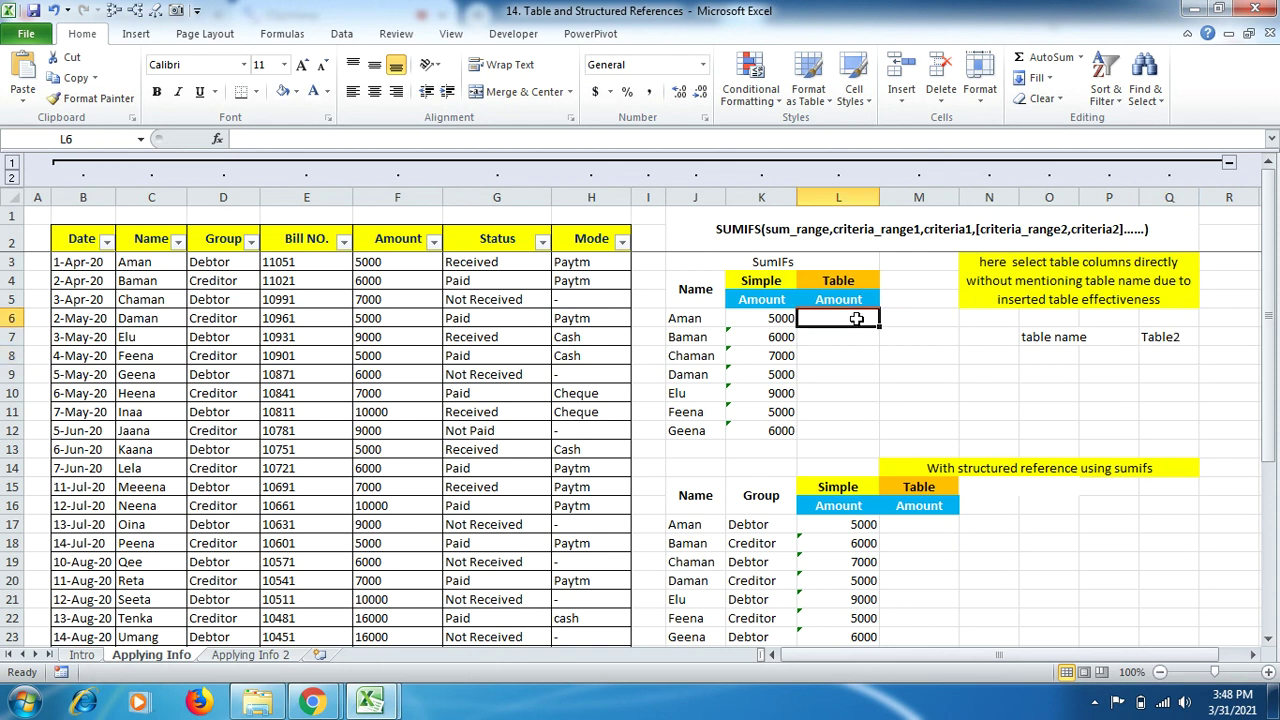
text(=su)
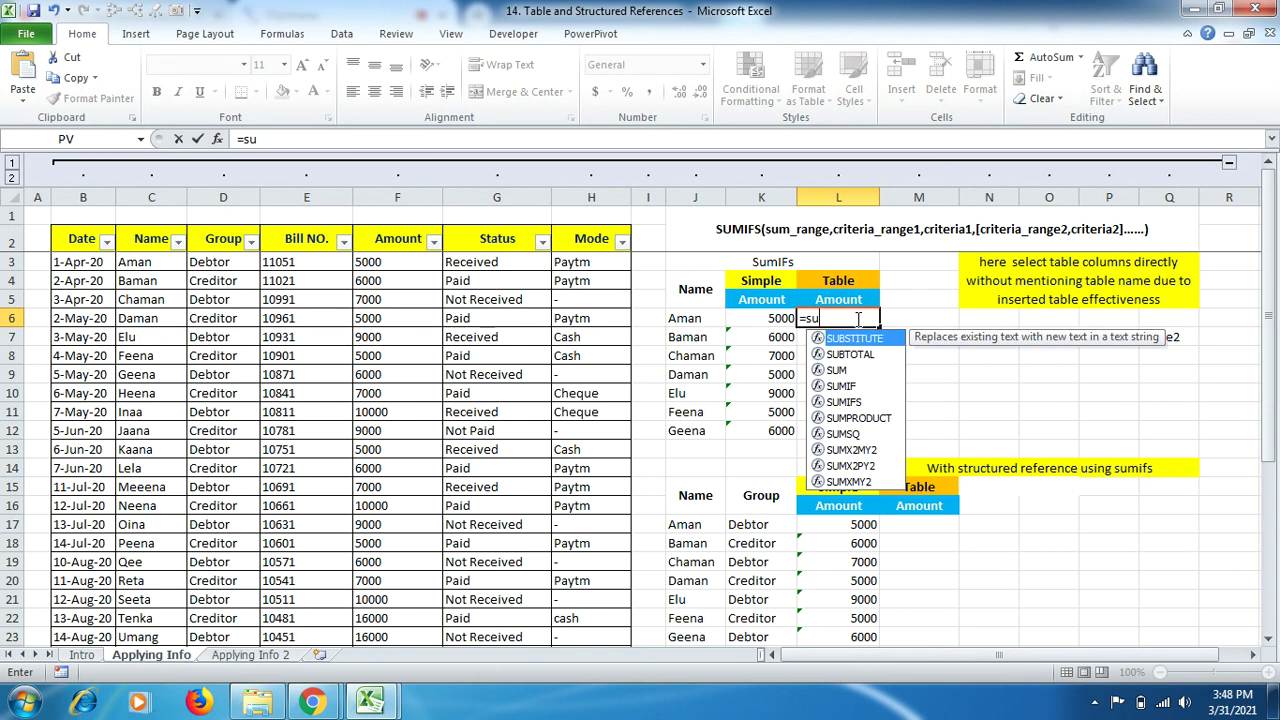
text(mifs)
key(Tab)
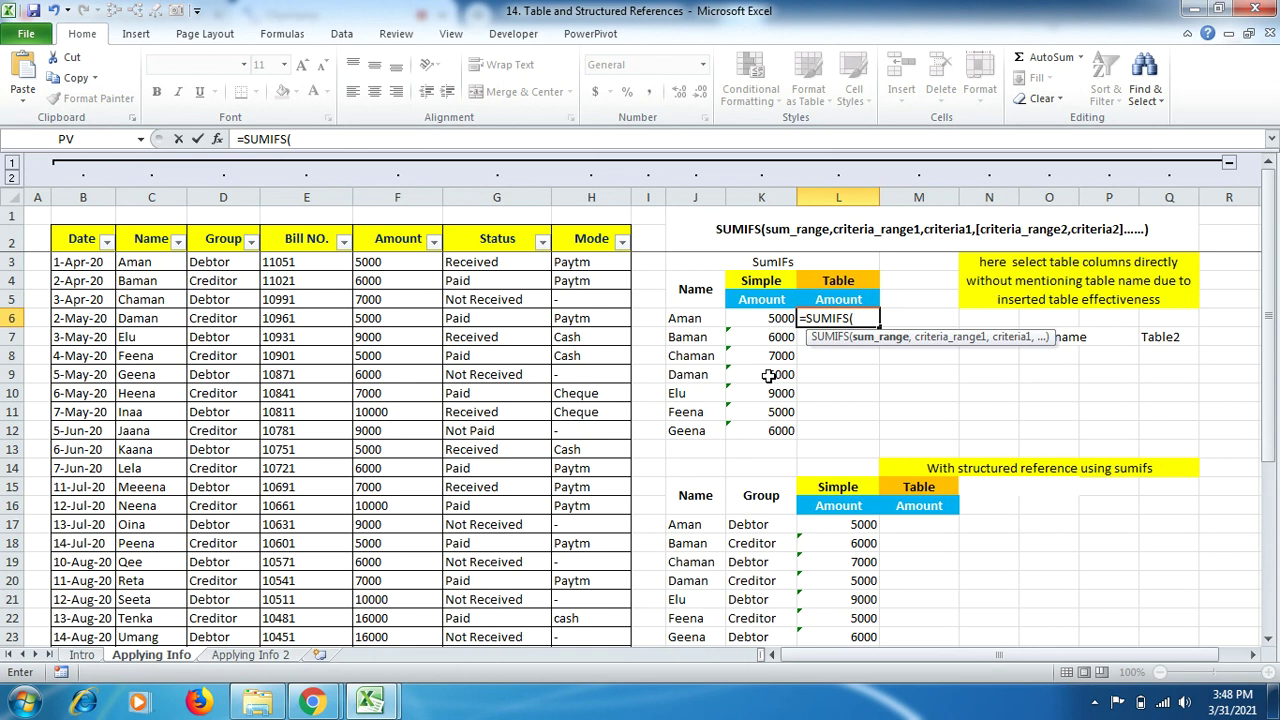
text(tab)
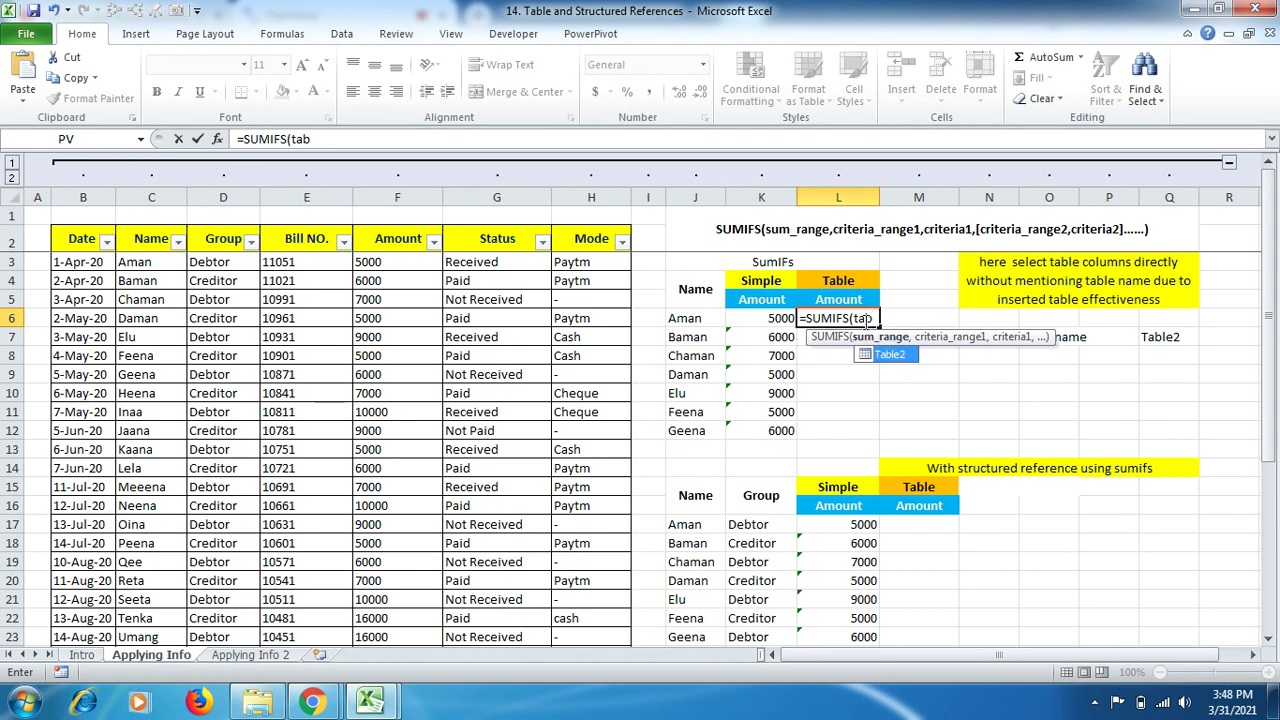
double_click(906, 356)
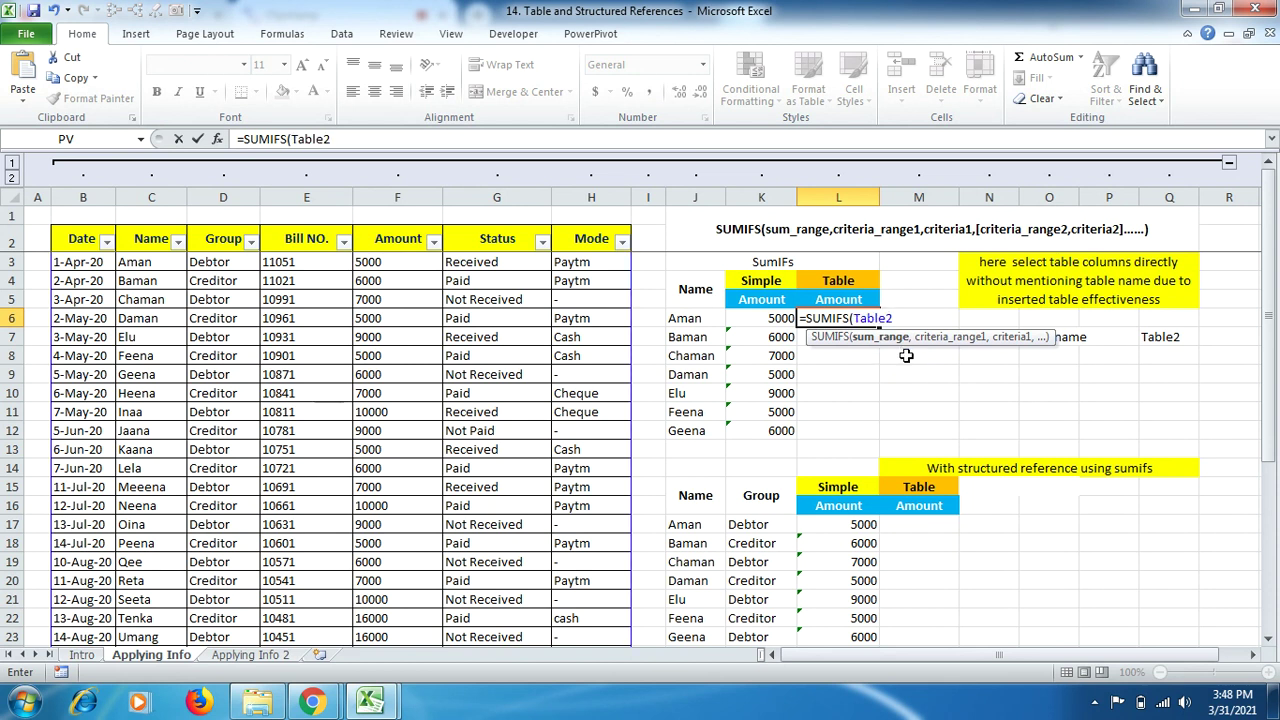
text(,)
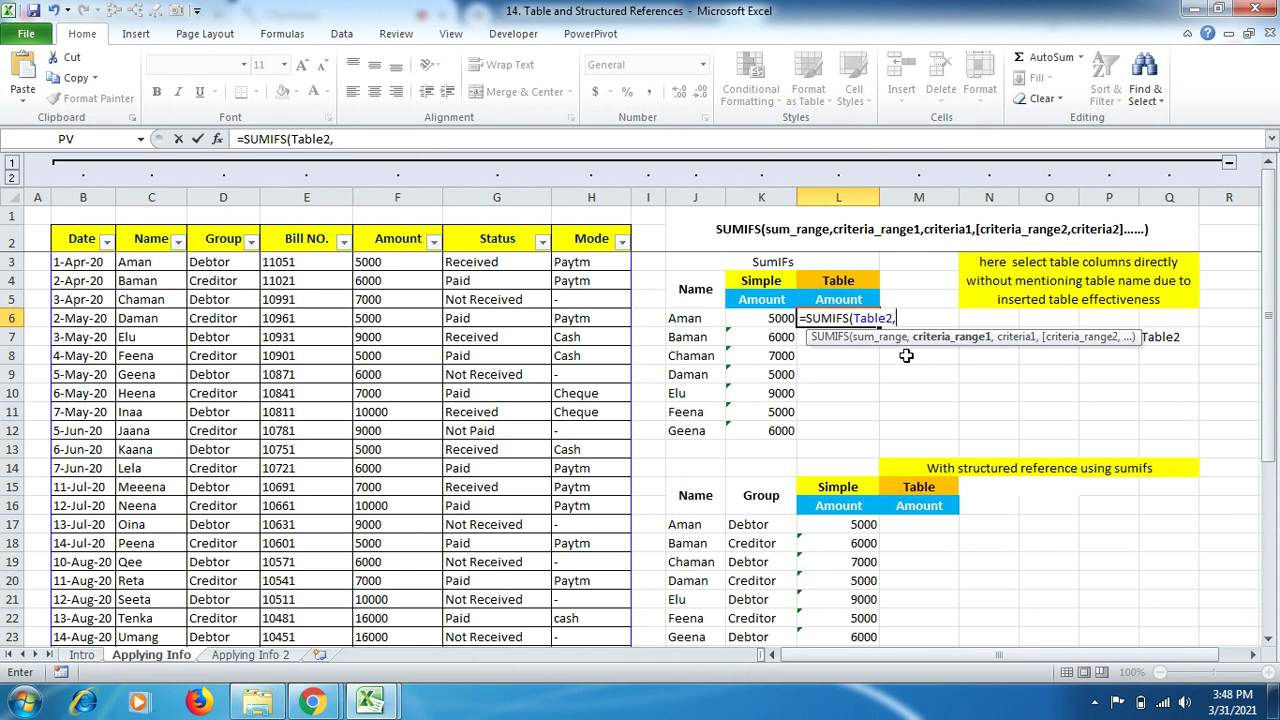
key(BackSpace)
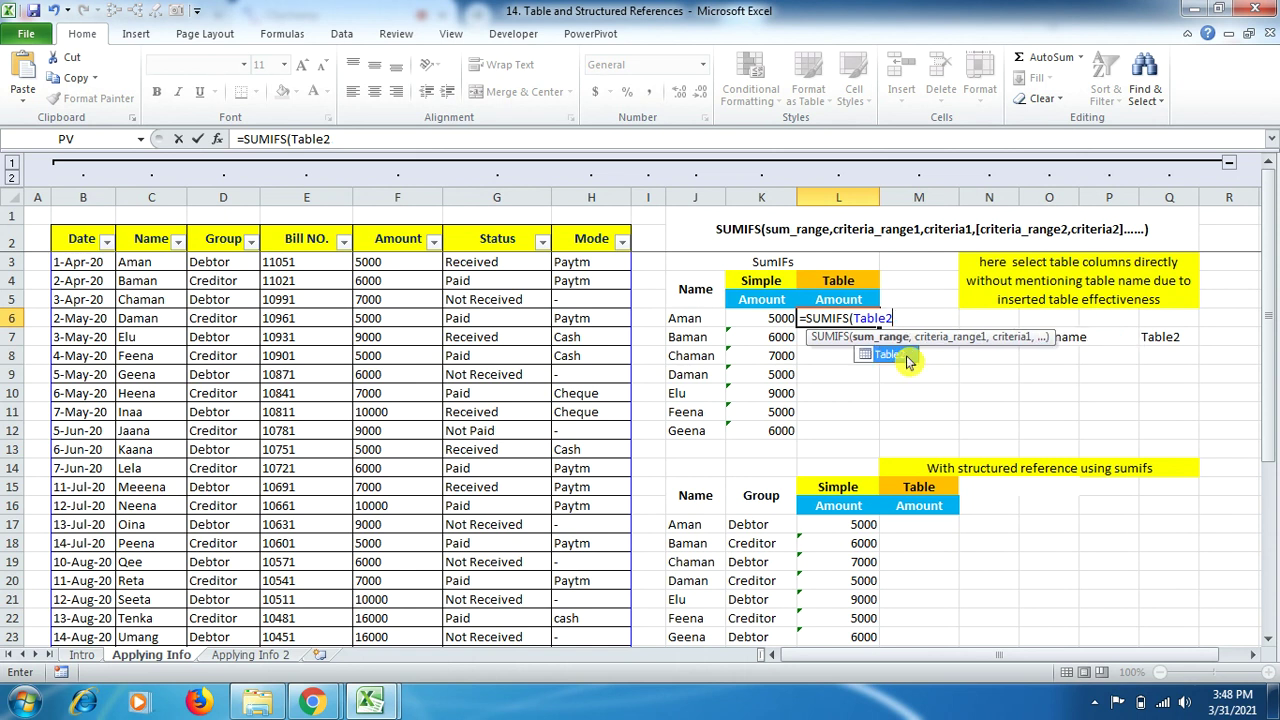
text([)
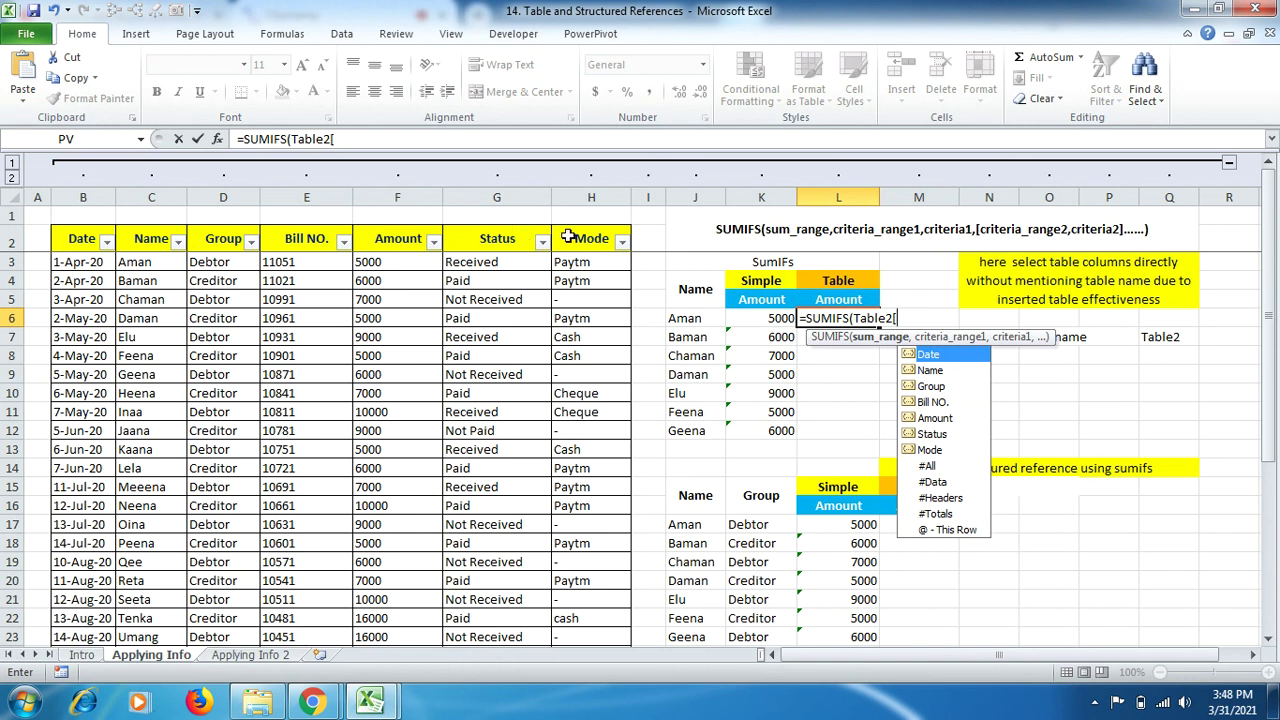
double_click(941, 419)
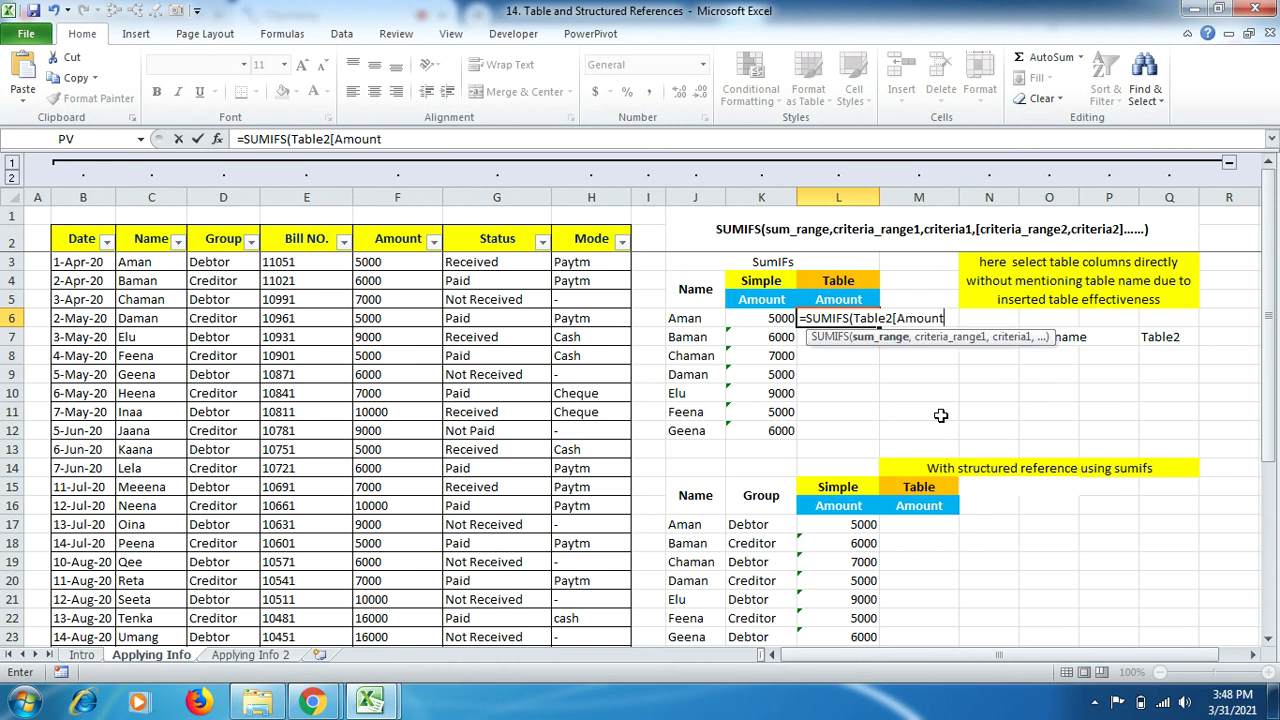
text(],)
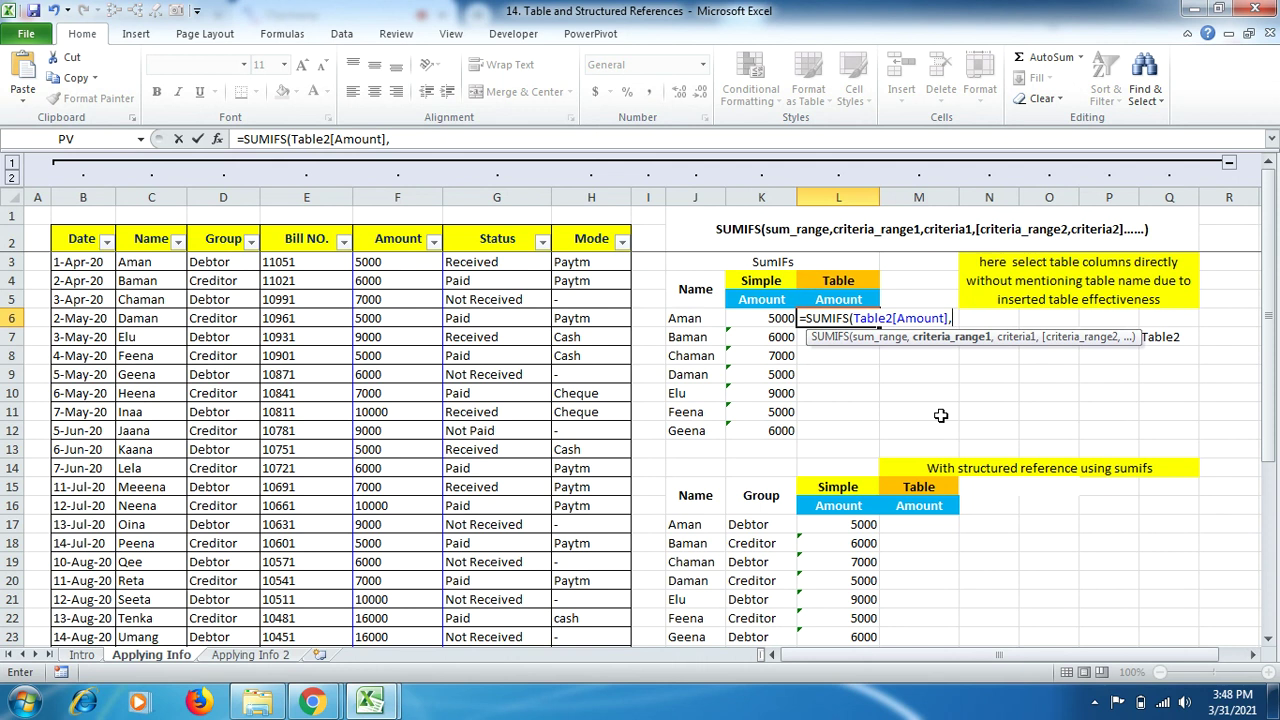
Add the name condition to the L6 formula with criteria range Table2[Name] and criterion J6, and enter the formula
text(ta)
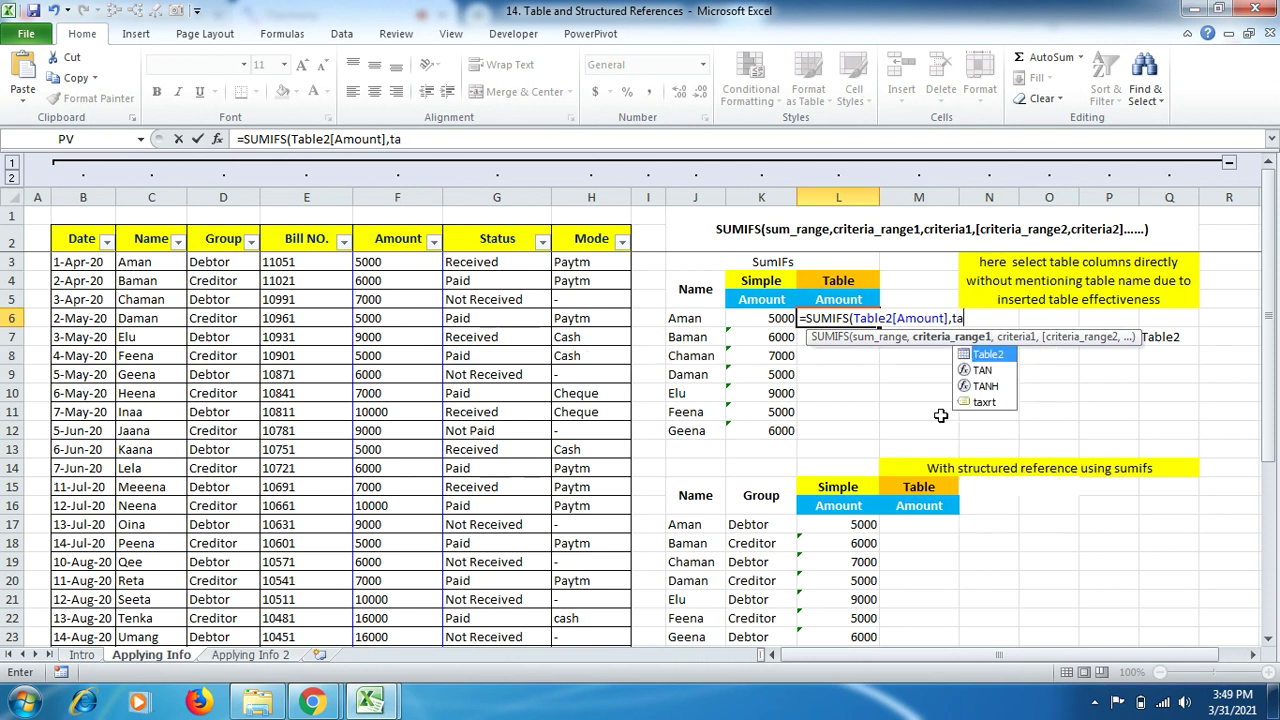
text(ble)
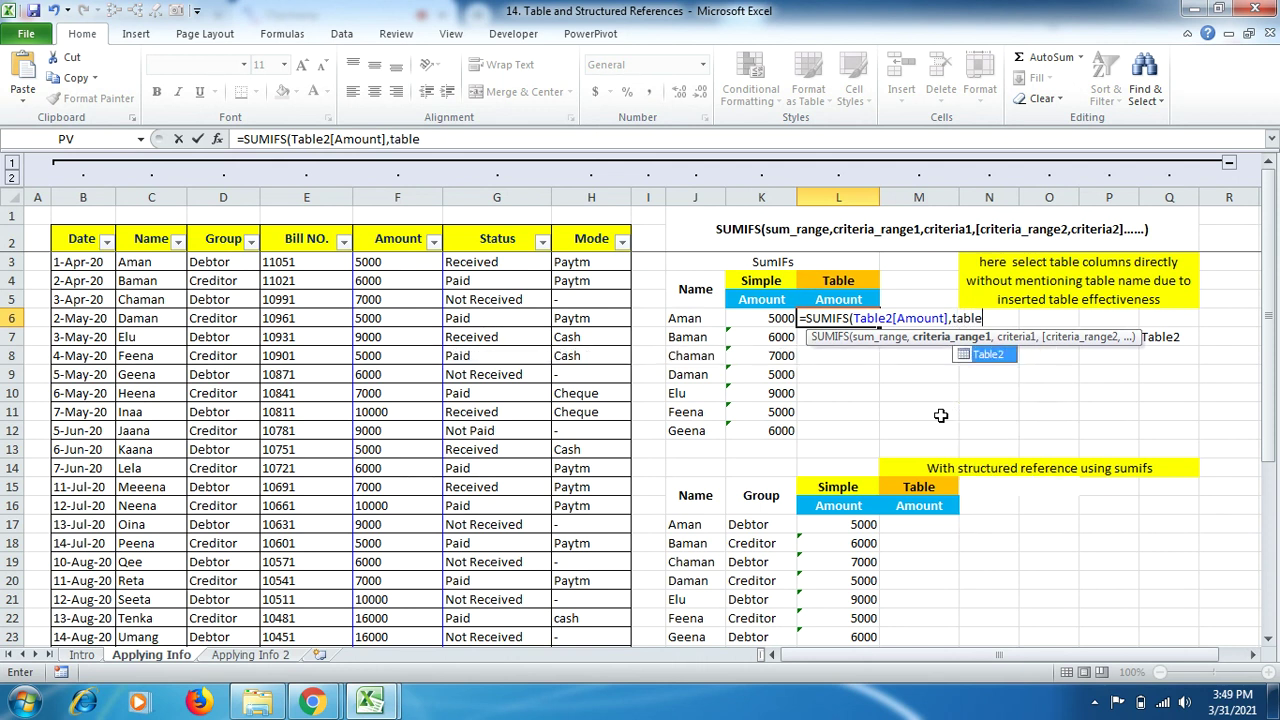
double_click(1000, 362)
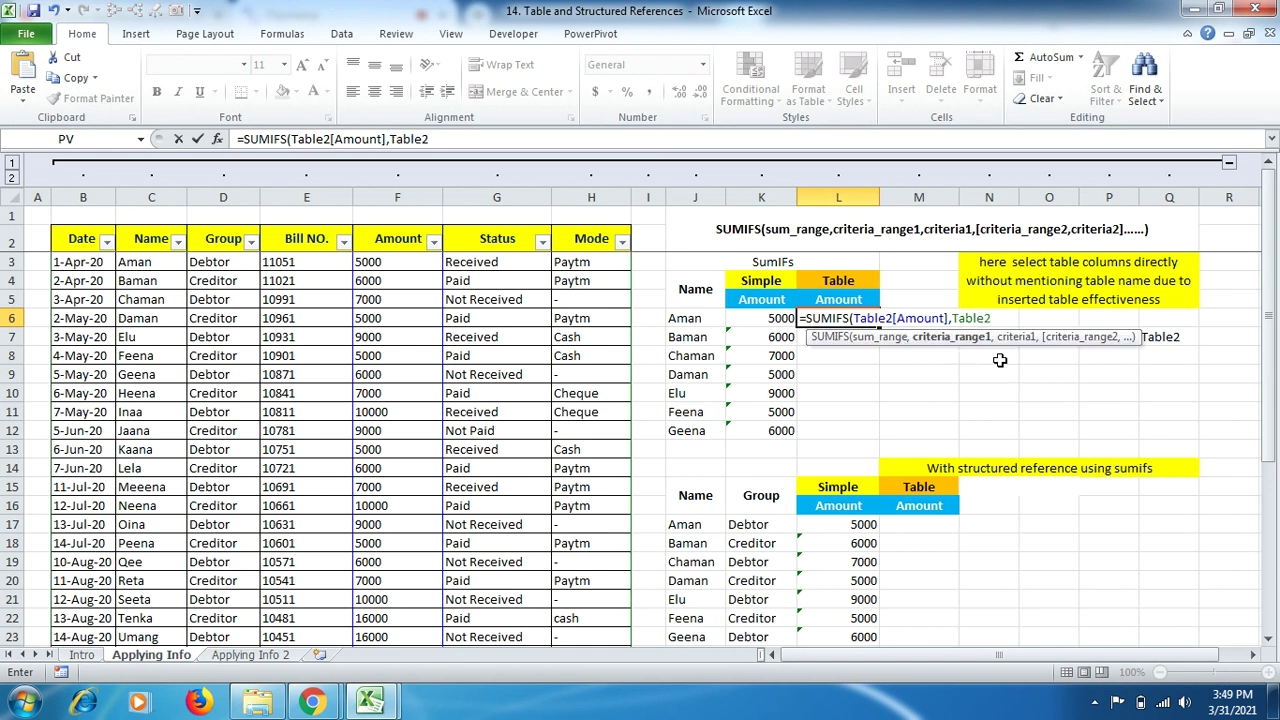
text([)
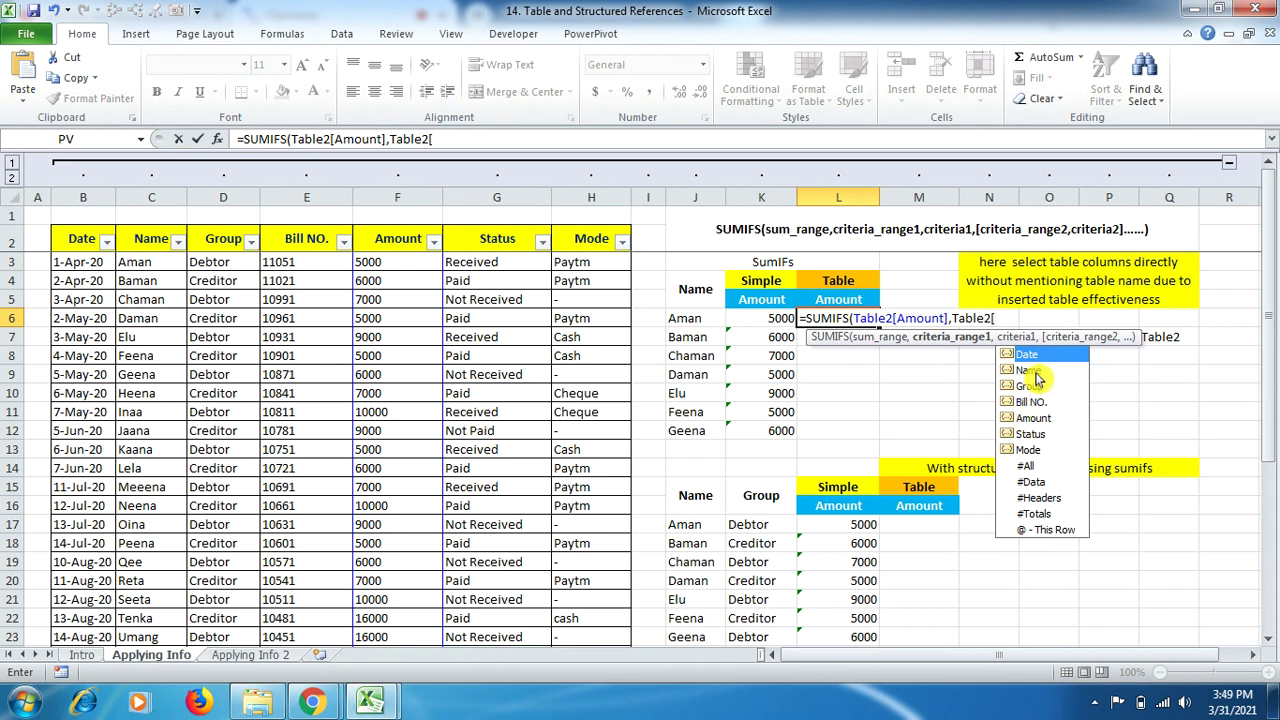
double_click(1035, 371)
text(],)
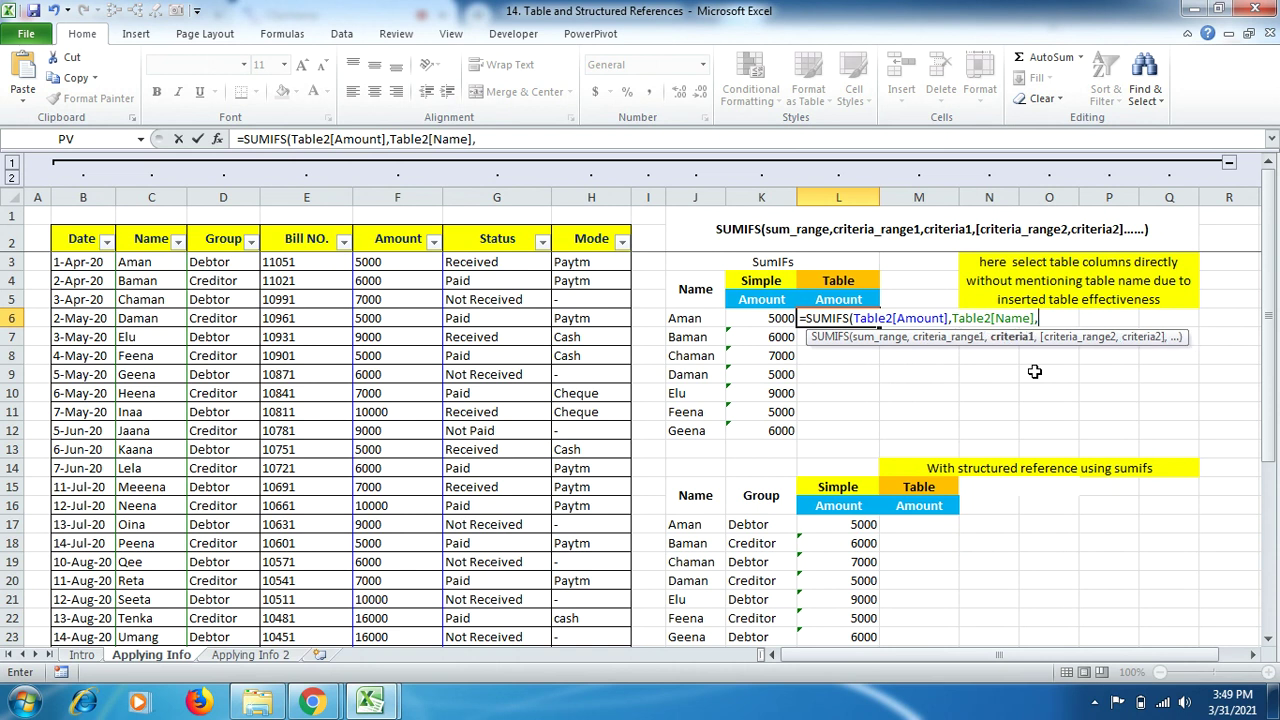
click(688, 318)
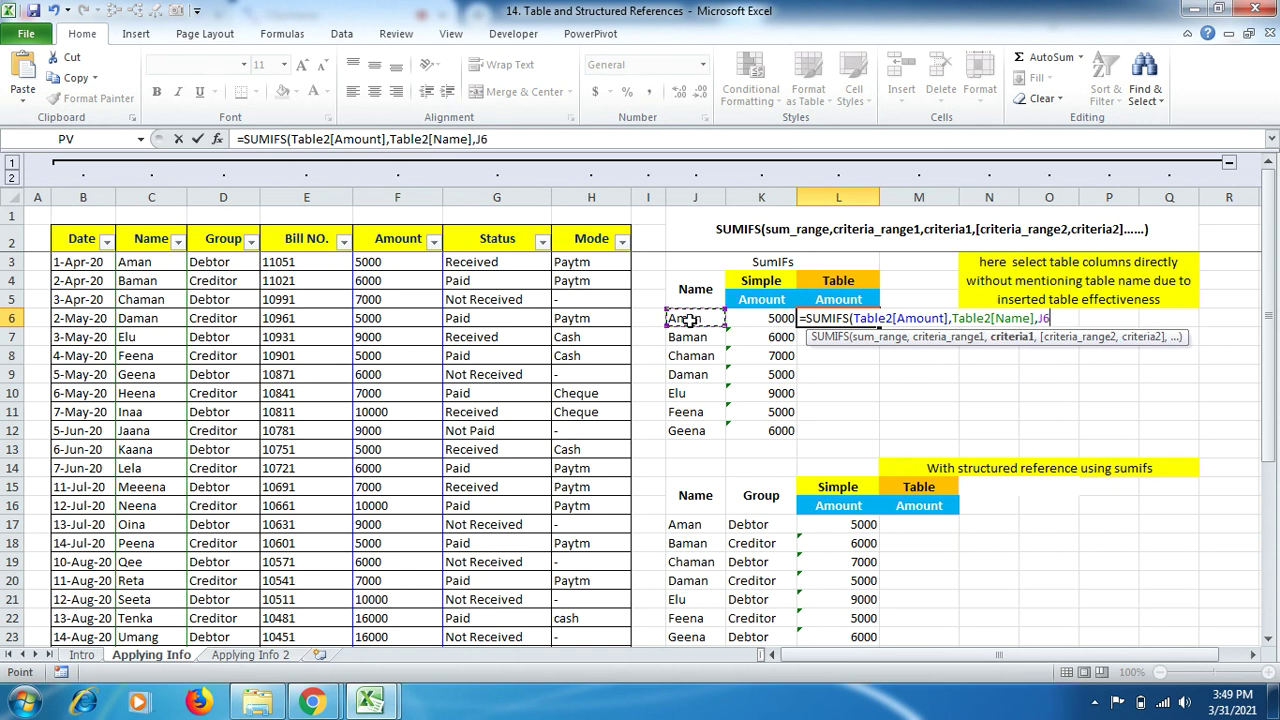
key(Return)
Fill the L6 structured-reference formula down the Table Amount column to L12
click(872, 320)
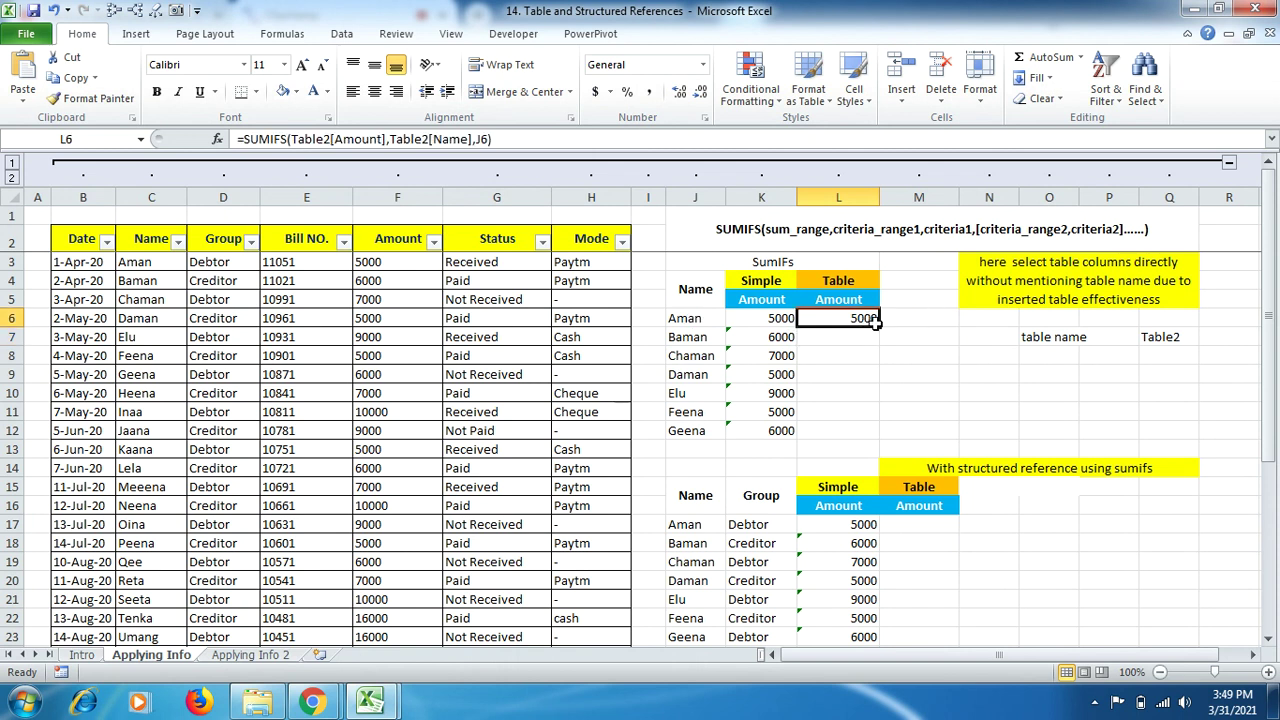
drag(875, 320, 855, 430)
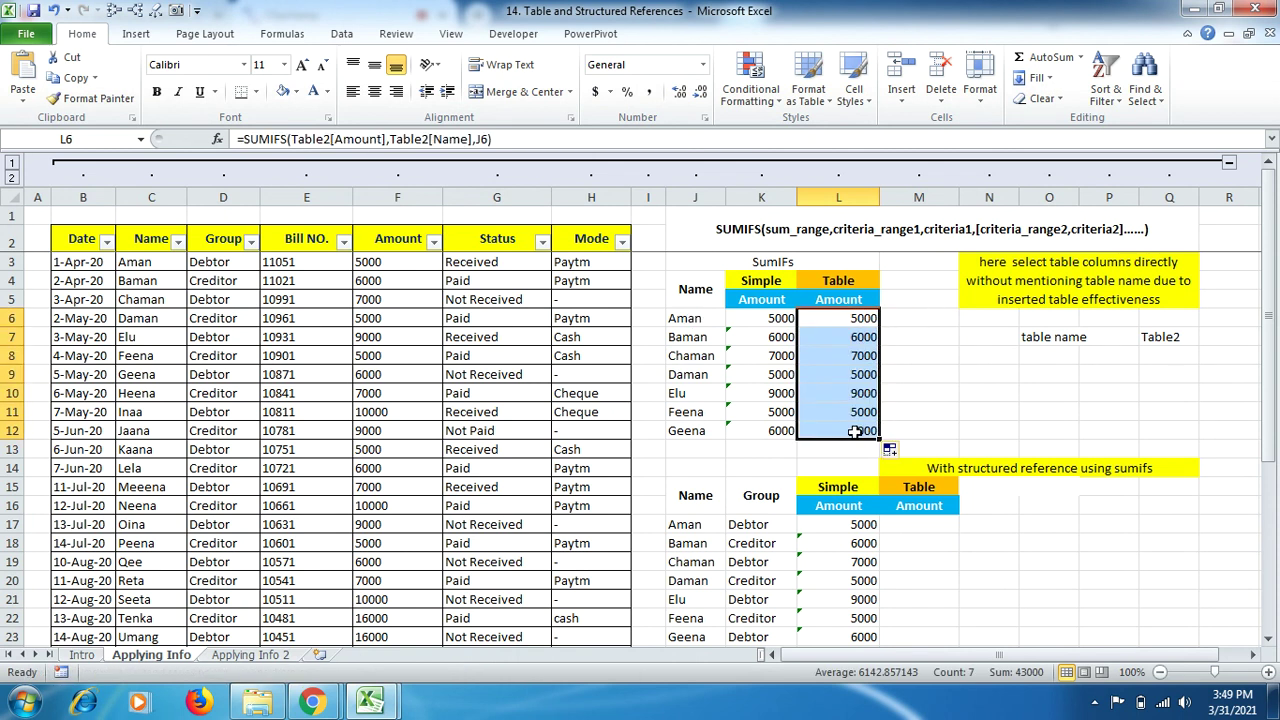
Review the L6 formula's table column references and criterion cell without changing them
click(853, 320)
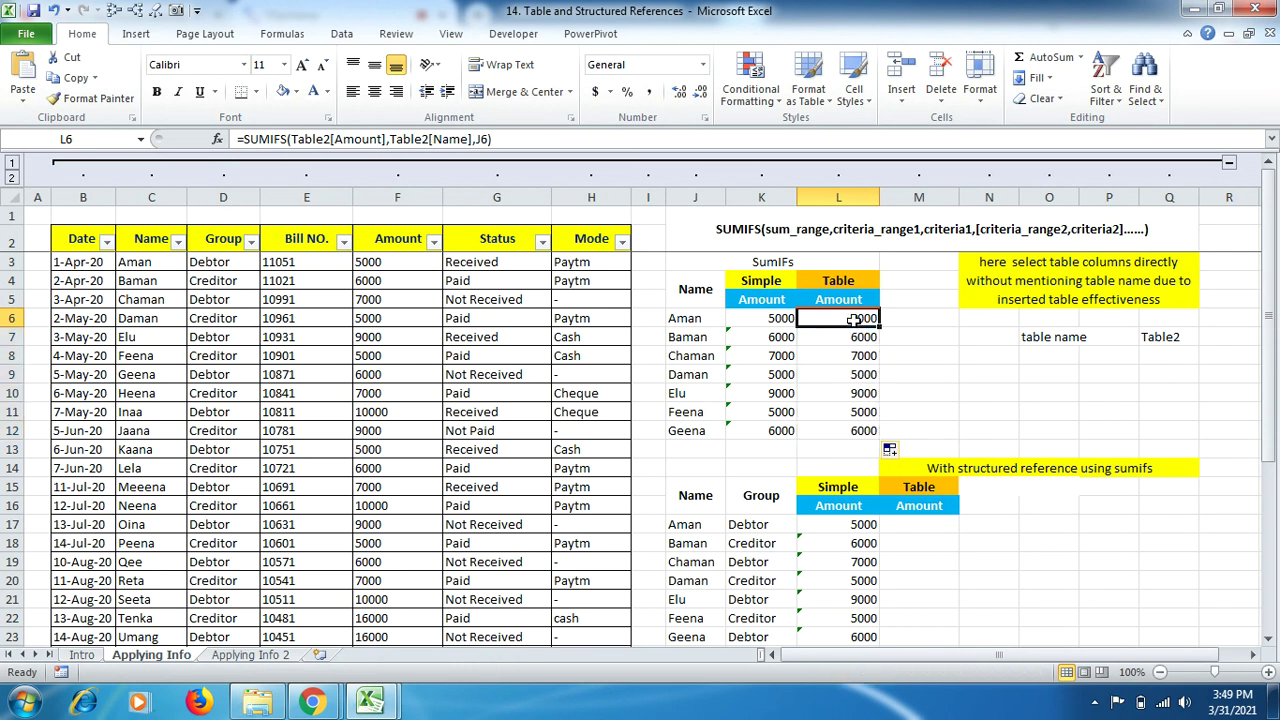
double_click(853, 319)
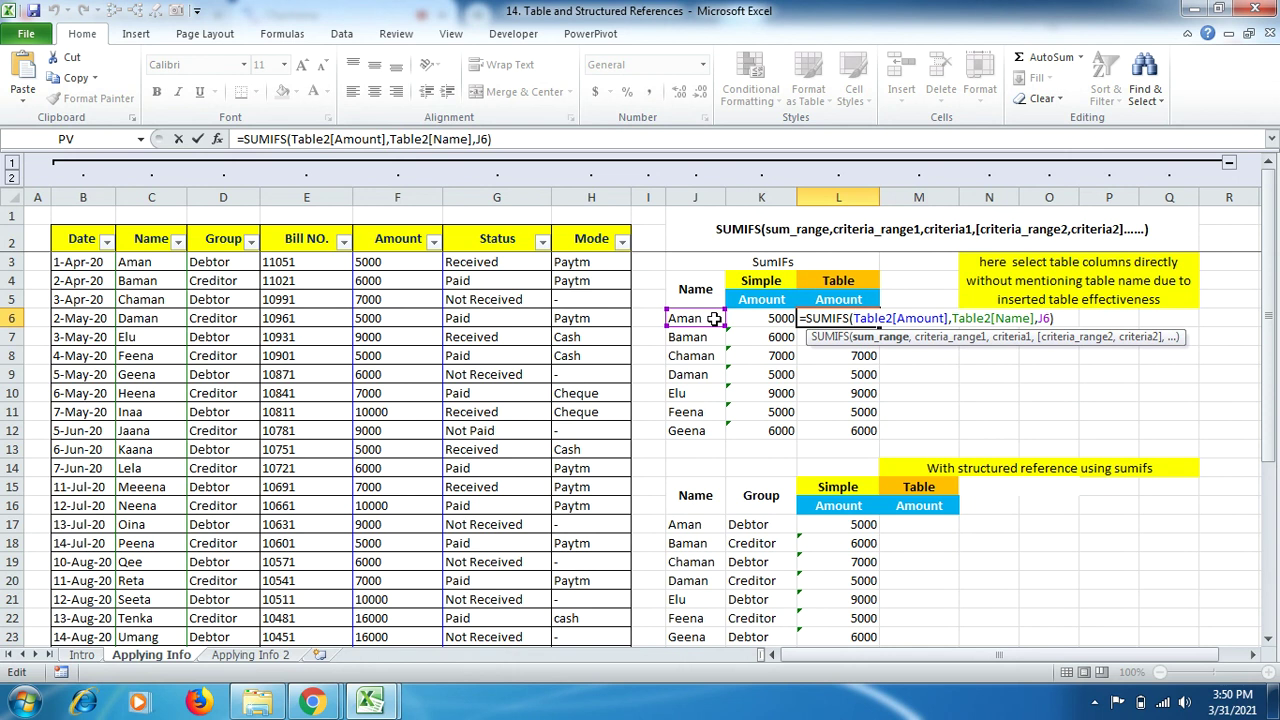
key(Return)
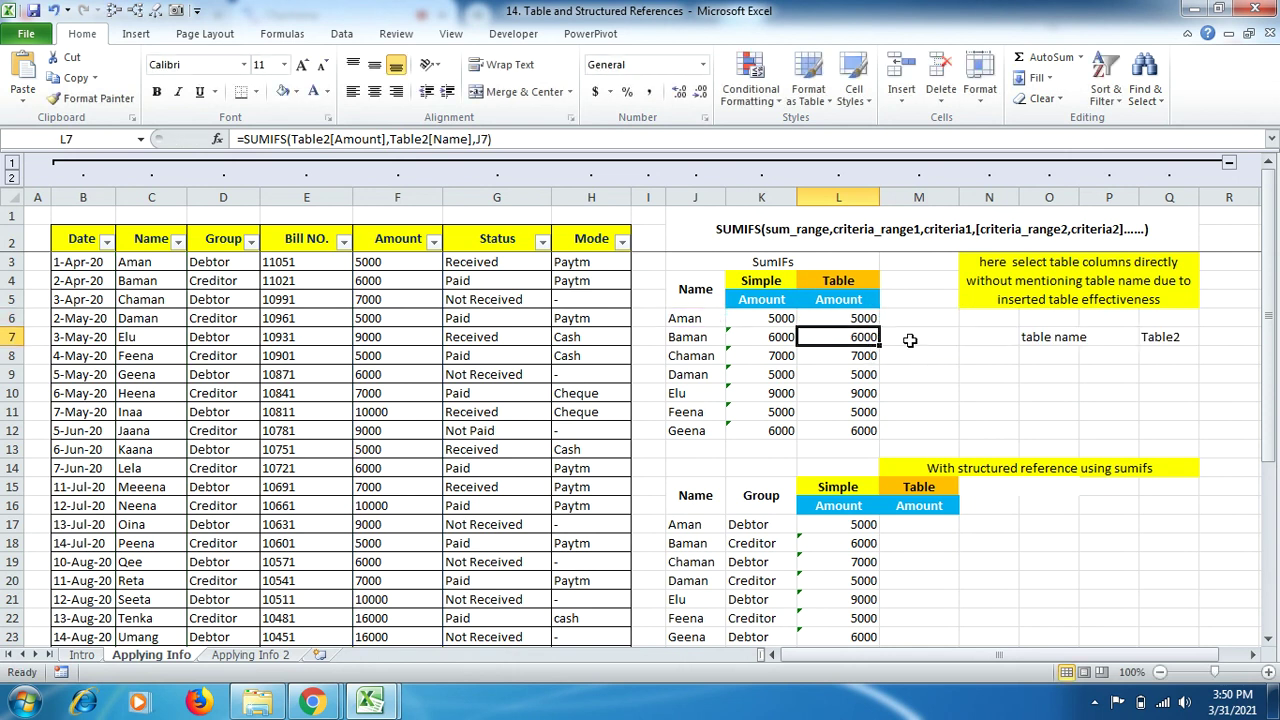
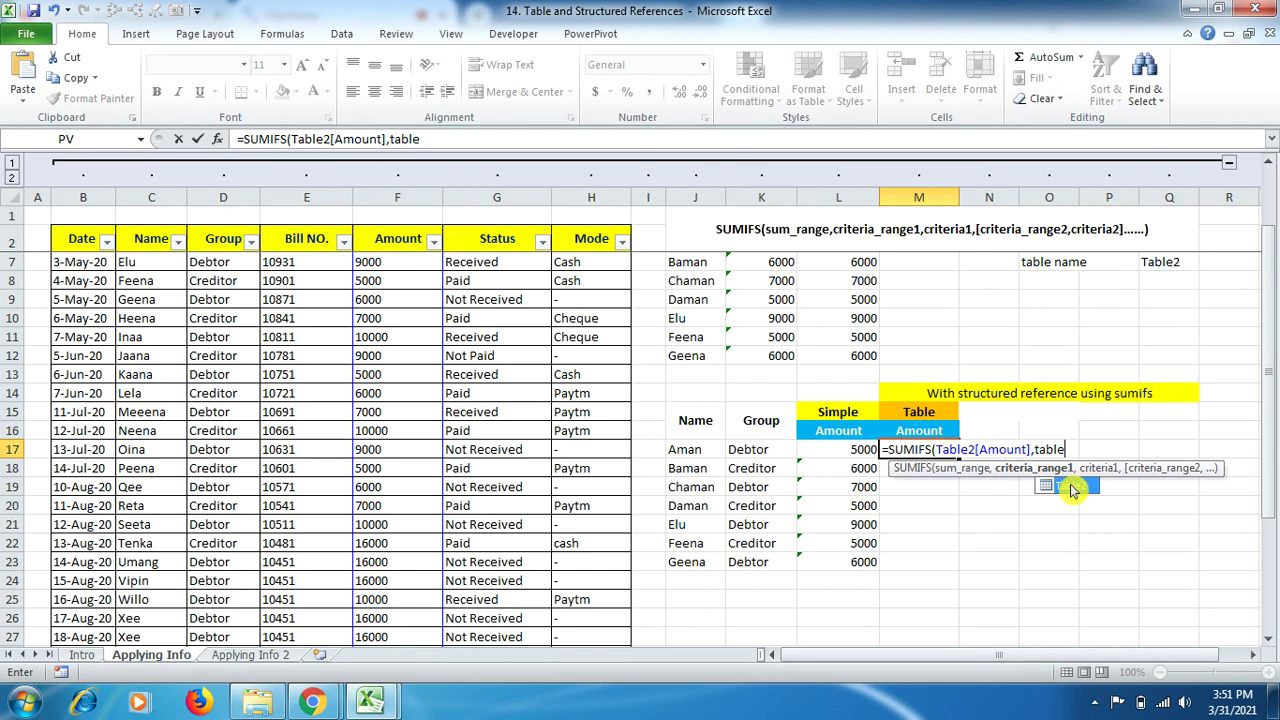
Add the name condition to the M17 SUMIFS formula with criteria range Table2[Name] and criterion J17
double_click(1070, 484)
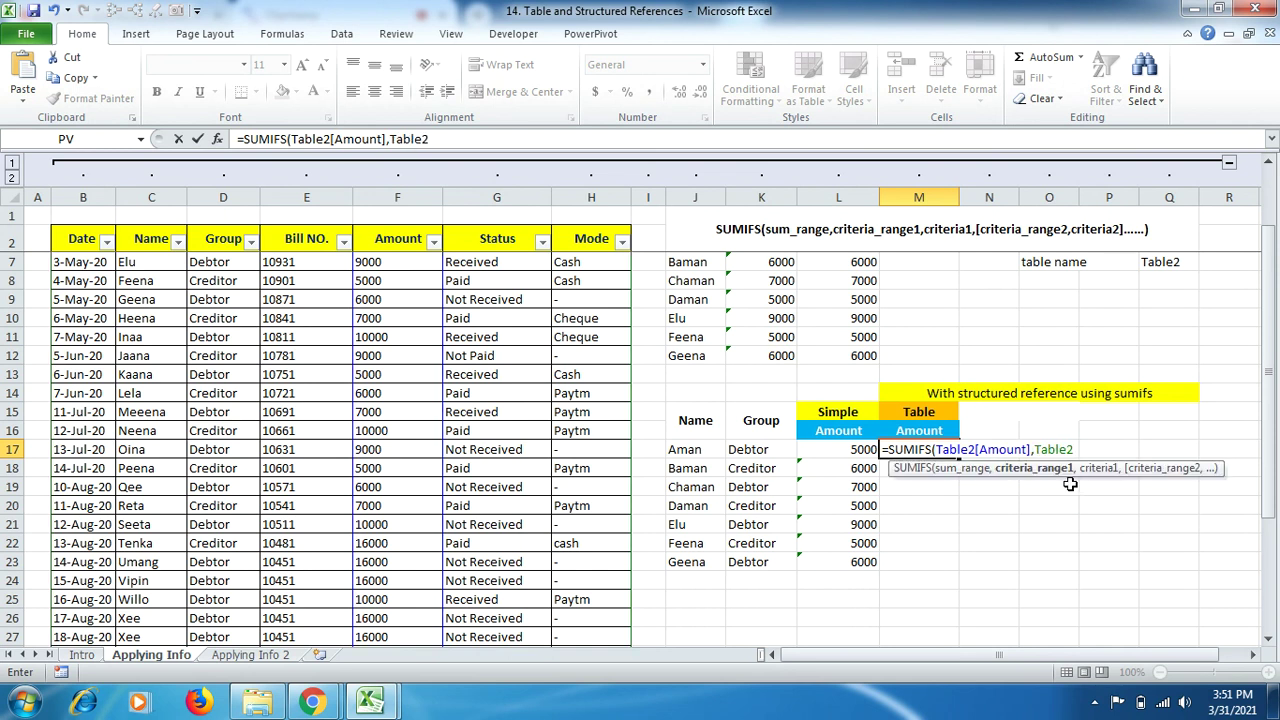
text([)
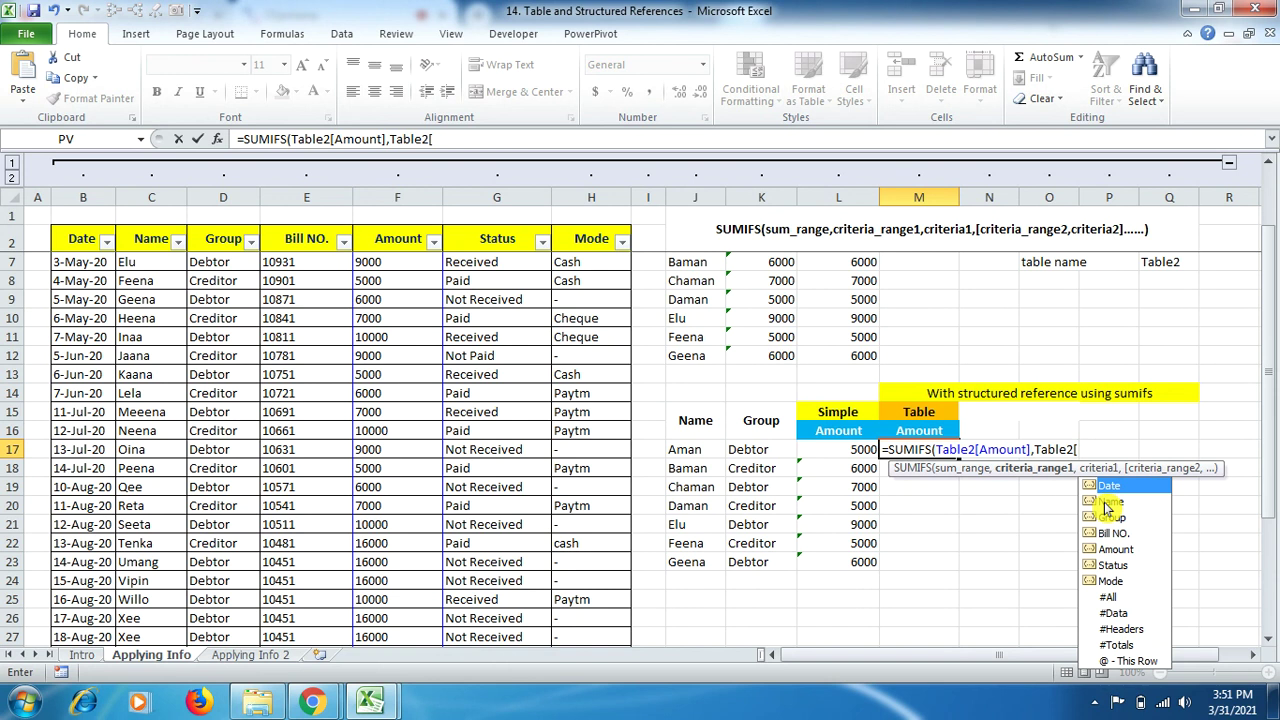
double_click(1104, 502)
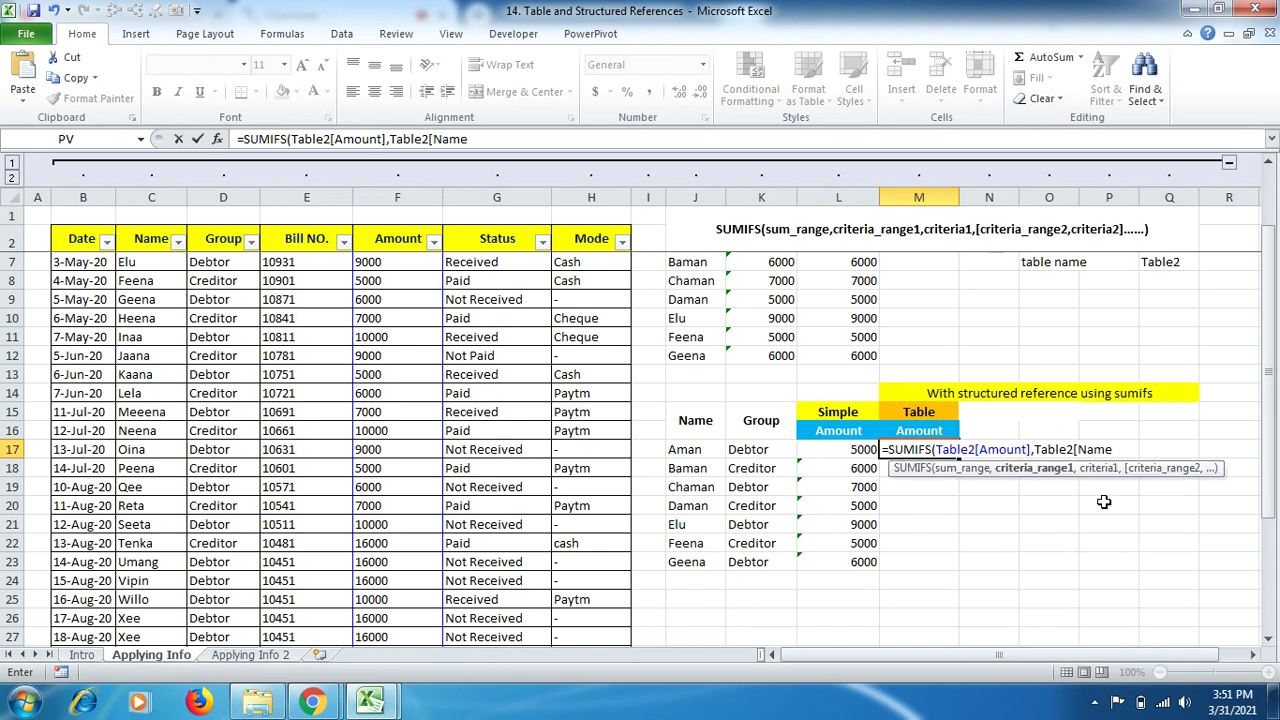
text(],)
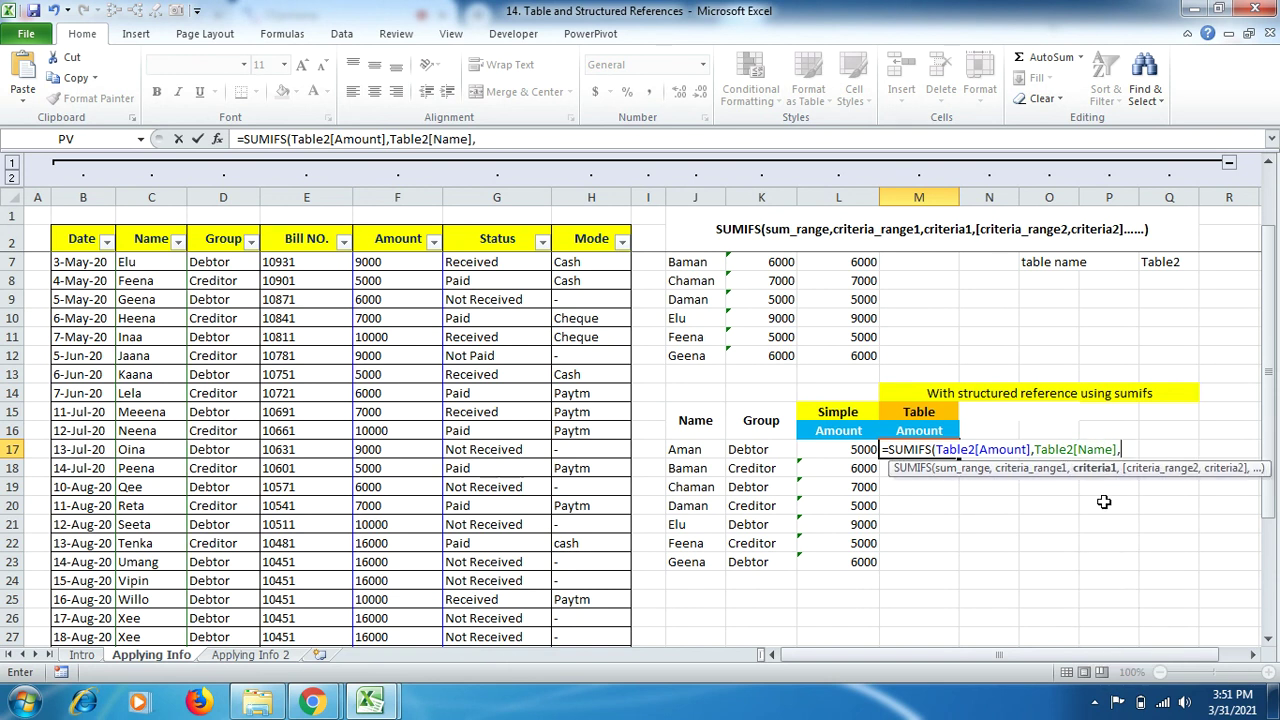
click(703, 449)
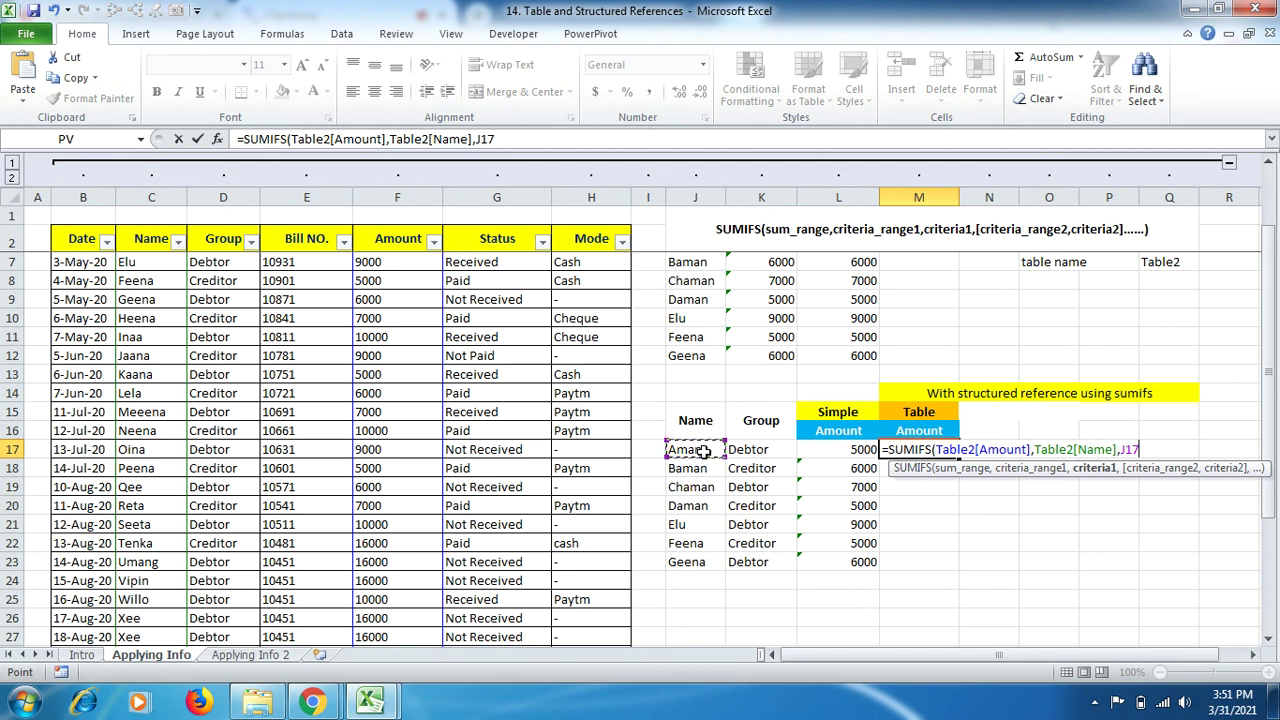
text(,)
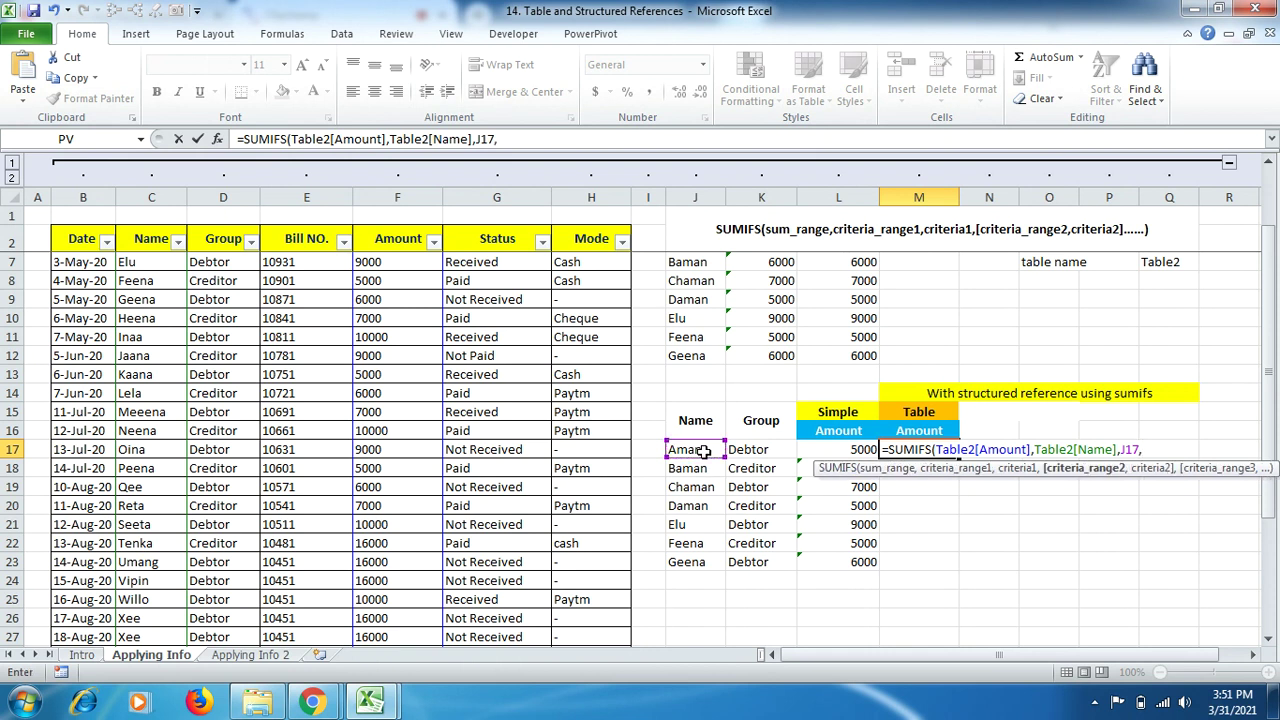
Add the group condition to the M17 formula with criteria range Table2[Group] and criterion K17, and enter the formula
text(ta)
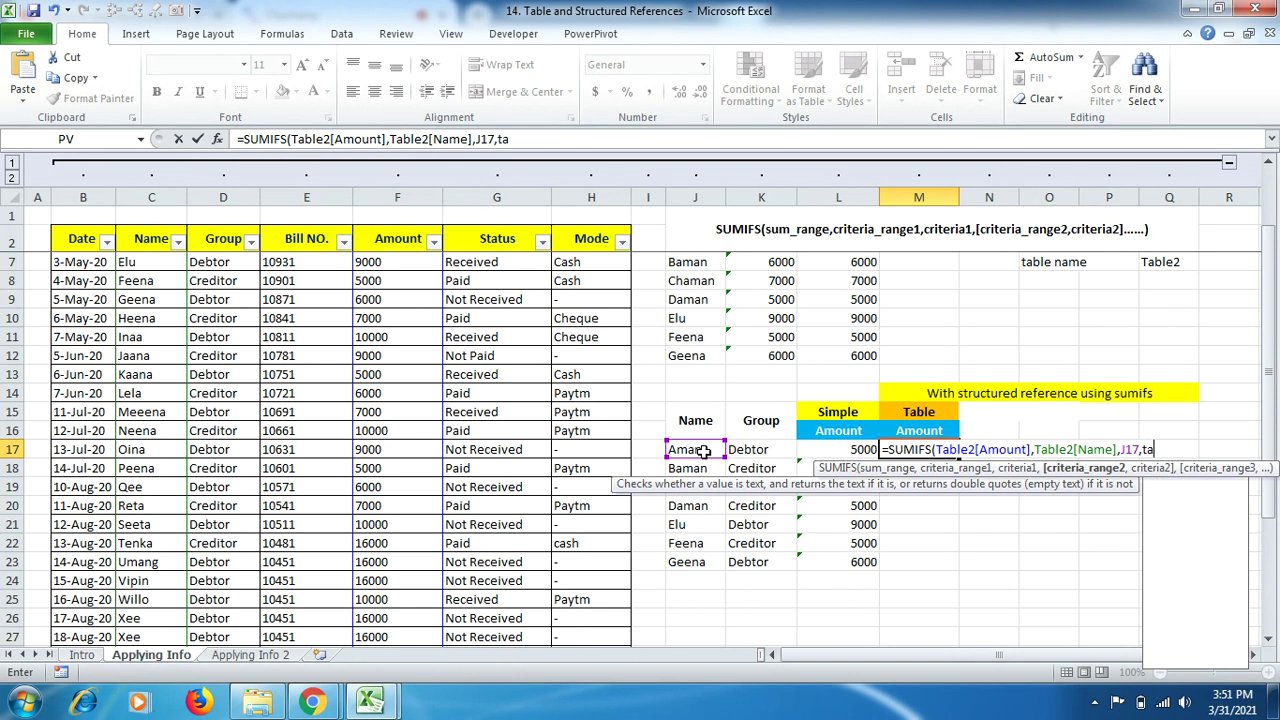
text(ble)
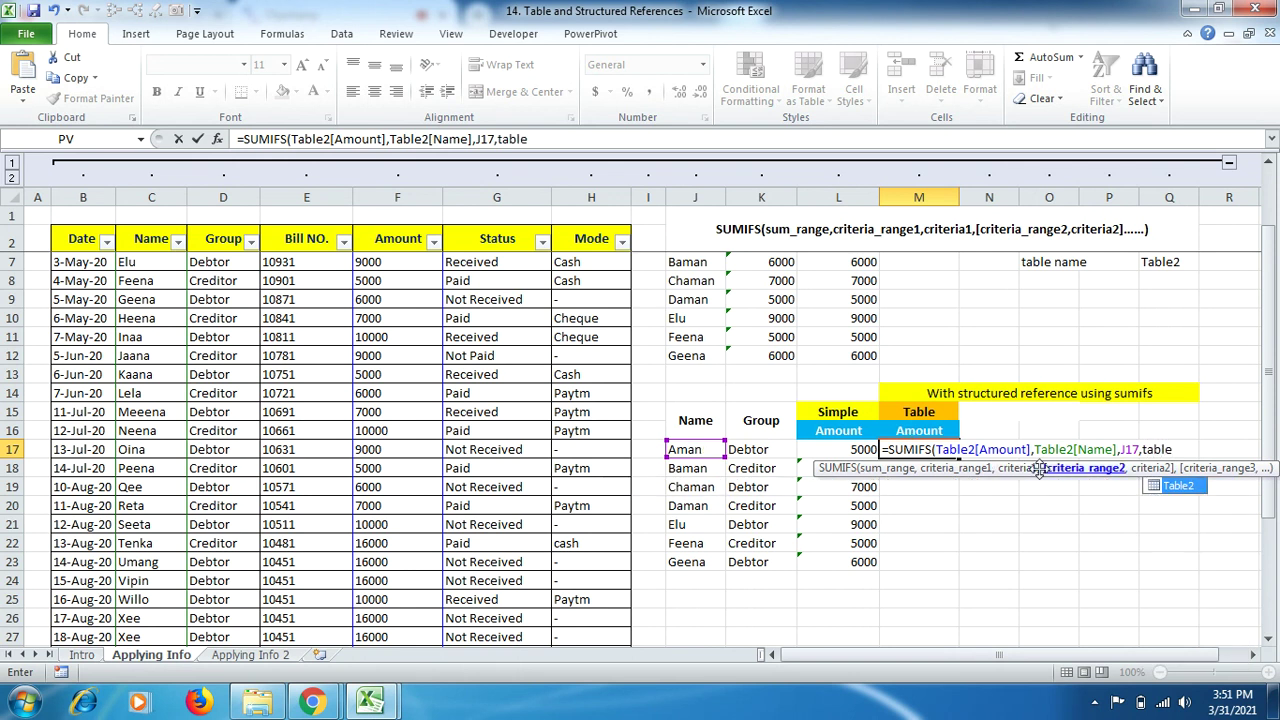
double_click(1178, 488)
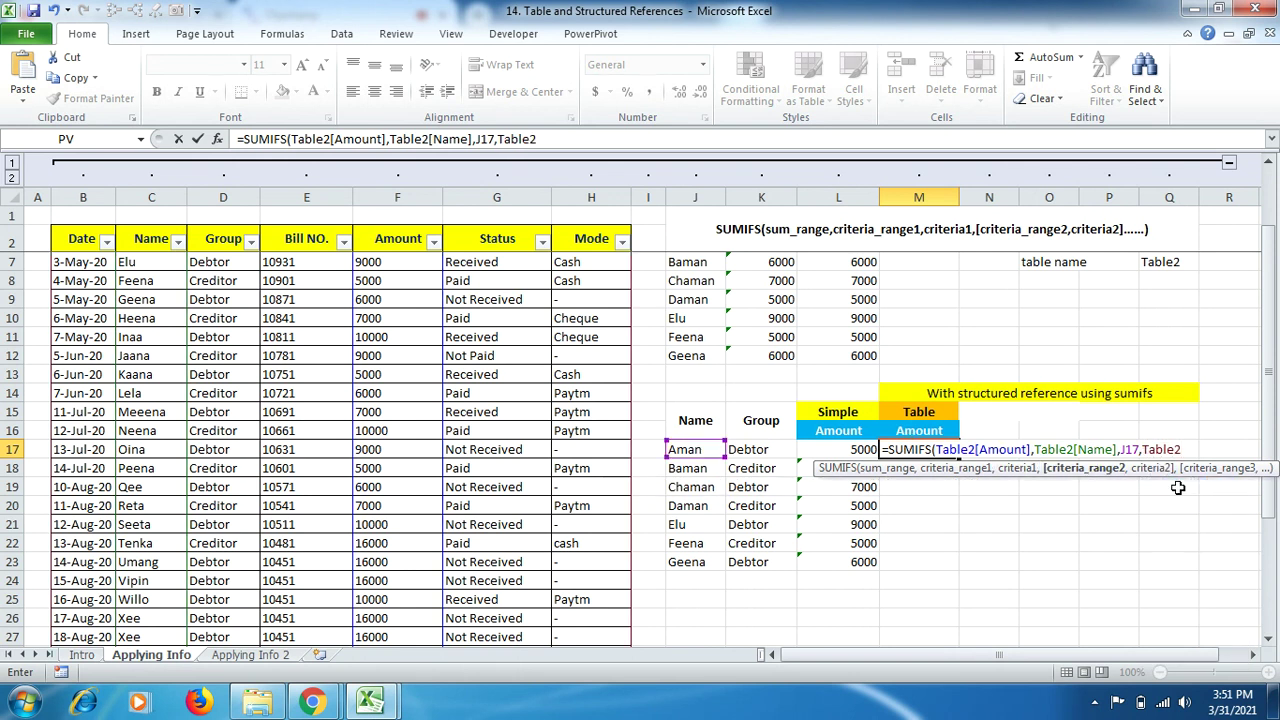
text([)
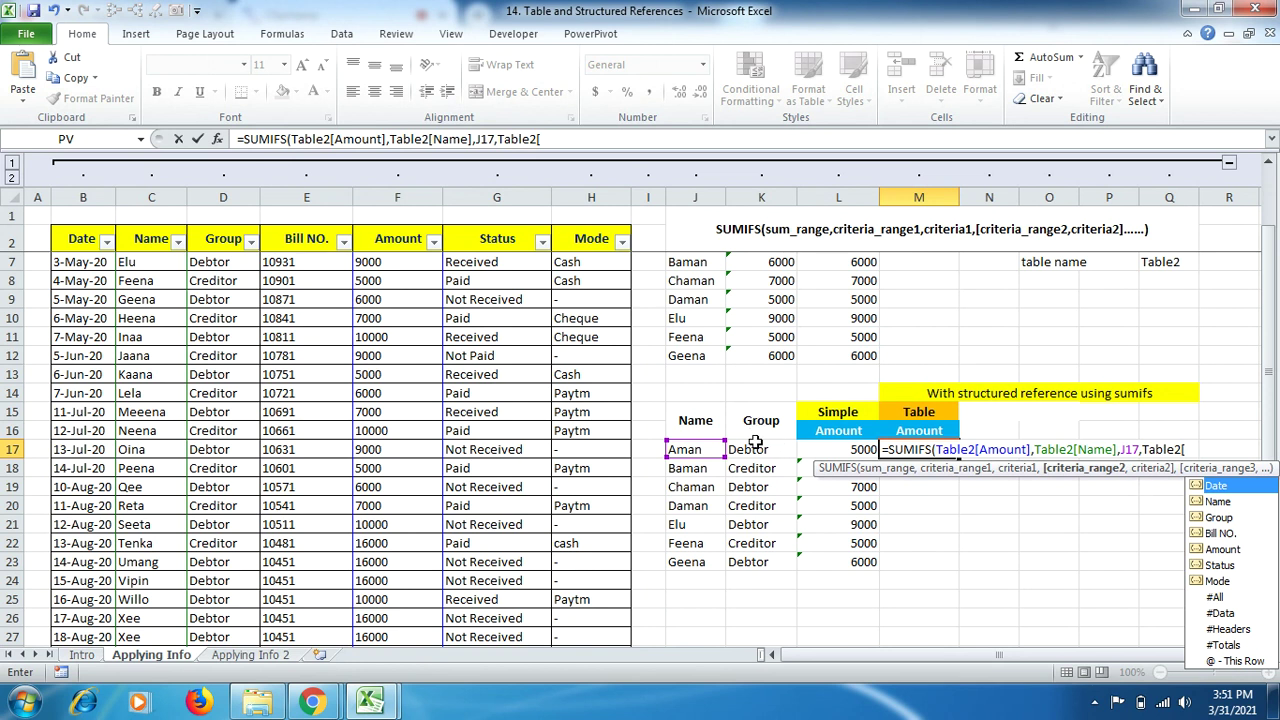
double_click(1220, 518)
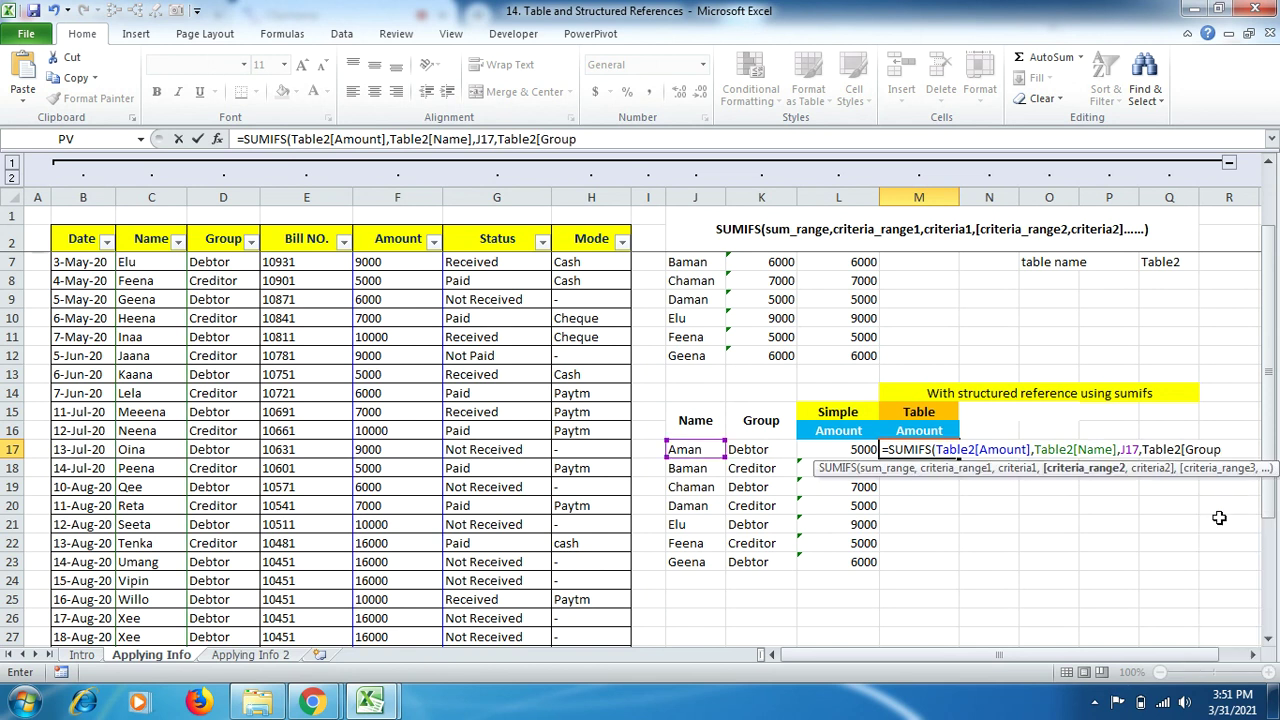
text(],)
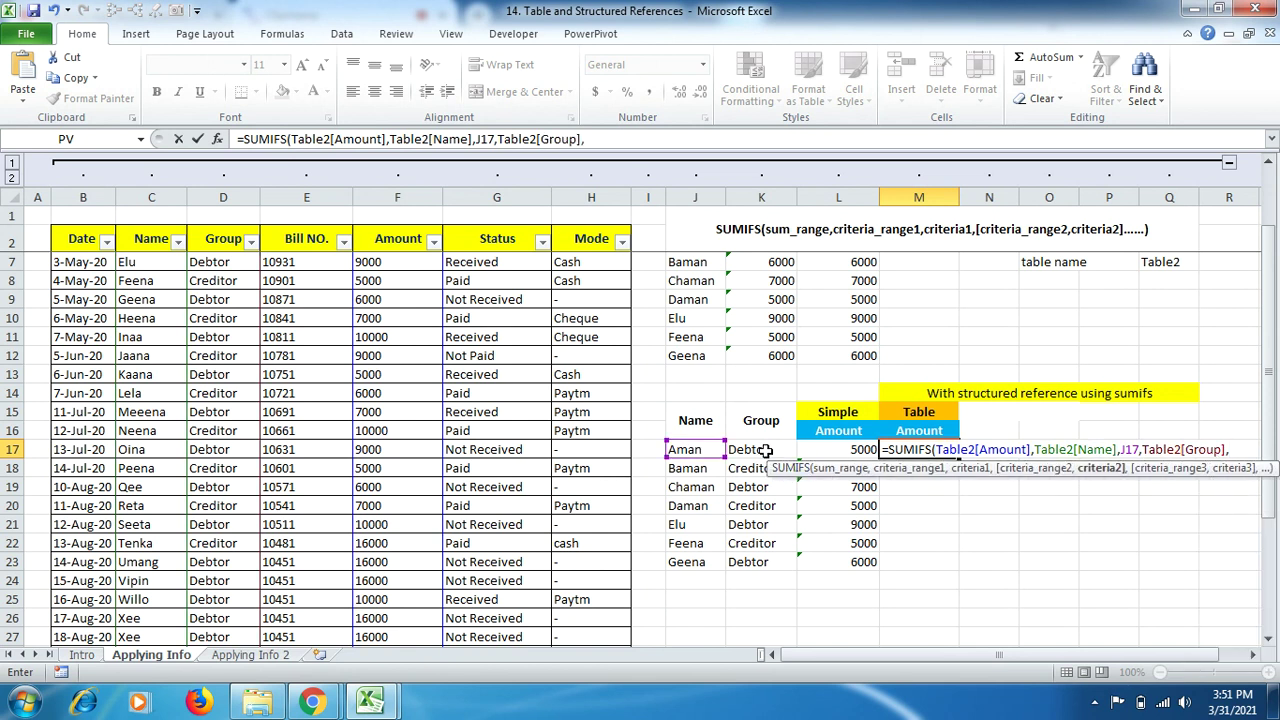
click(764, 450)
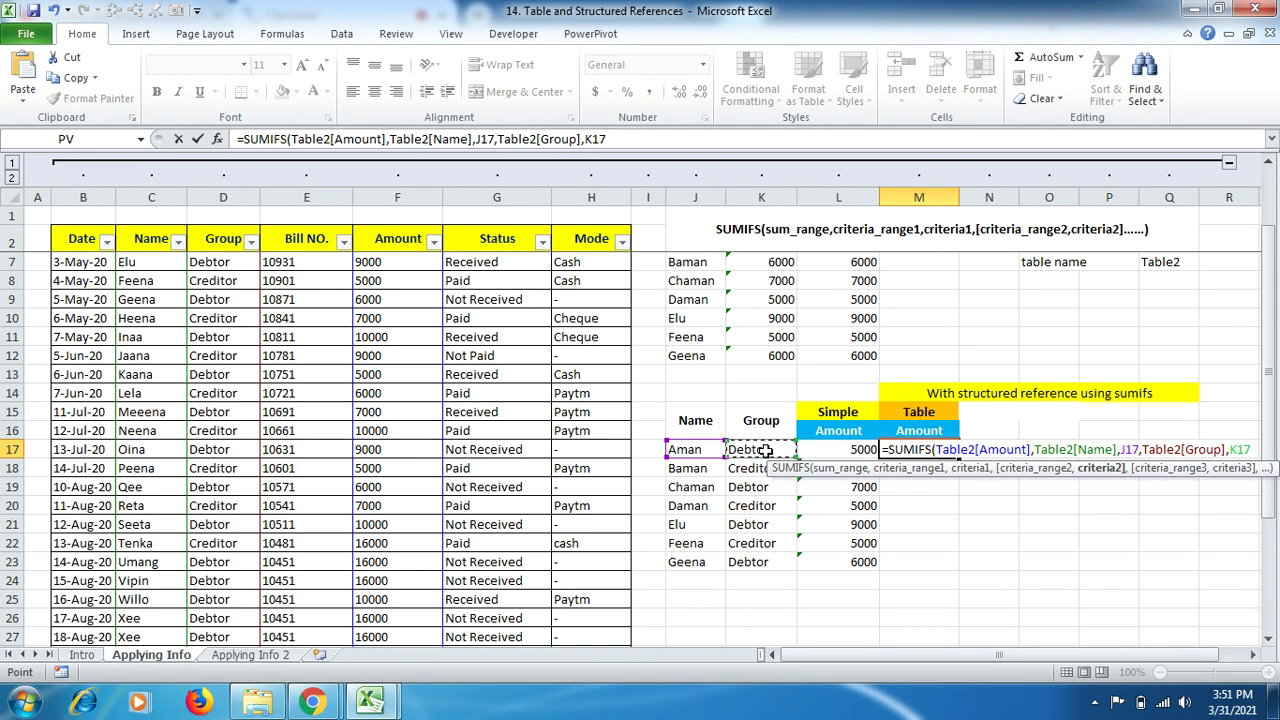
key(Return)
Fill the M17 structured-reference formula down the Table Amount column to M23
click(946, 452)
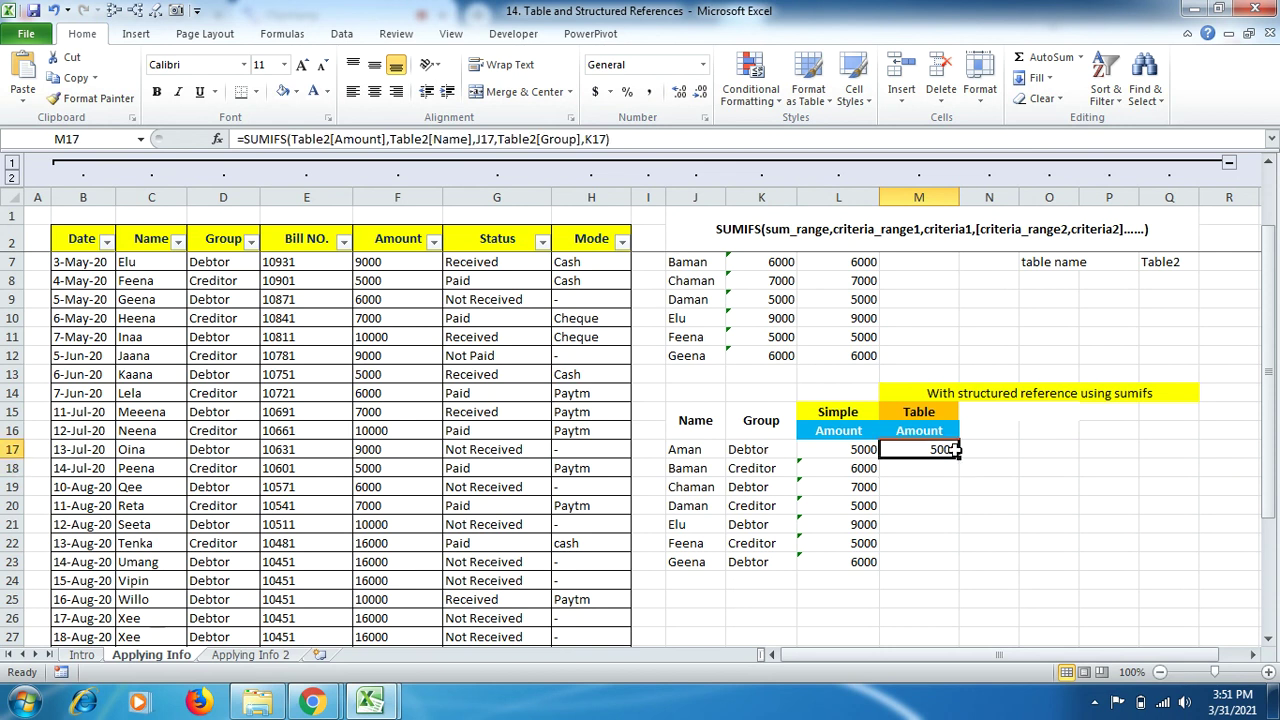
drag(958, 459, 946, 569)
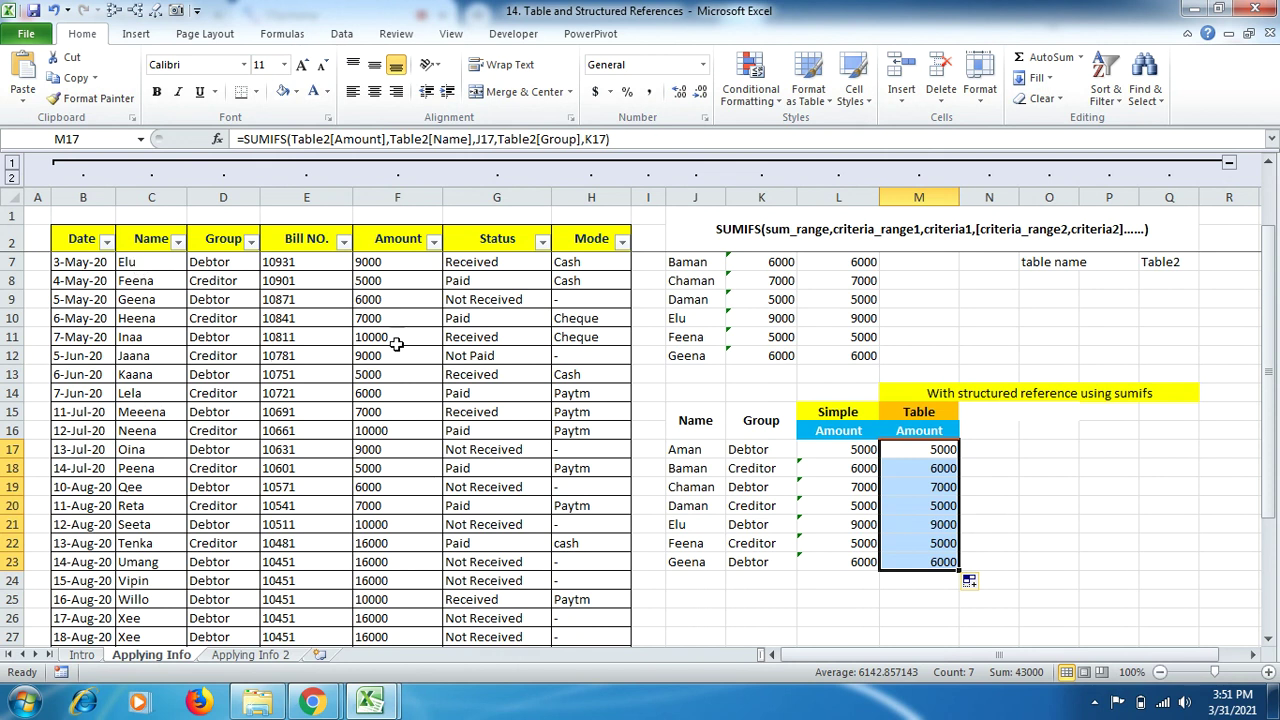
click(945, 455)
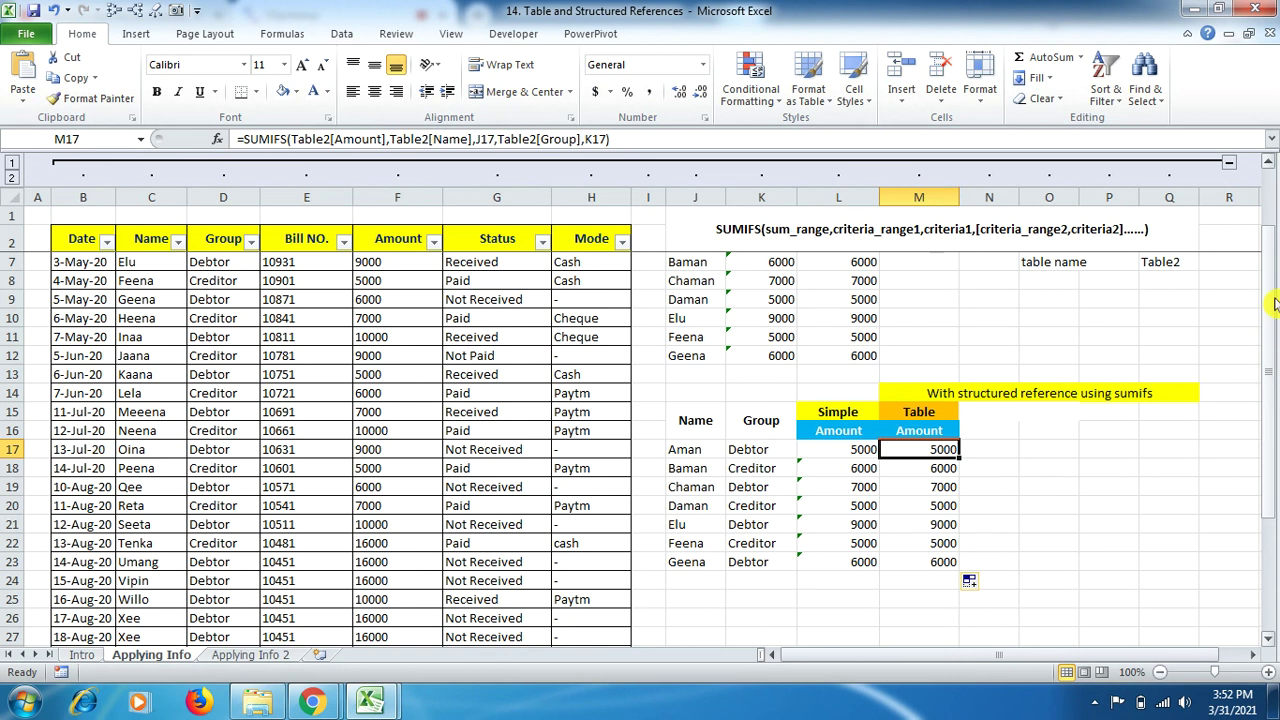
mouse_move(1272, 300)
mouse_down()
mouse_move(1273, 361)
mouse_move(1267, 286)
mouse_up()
key(Return)
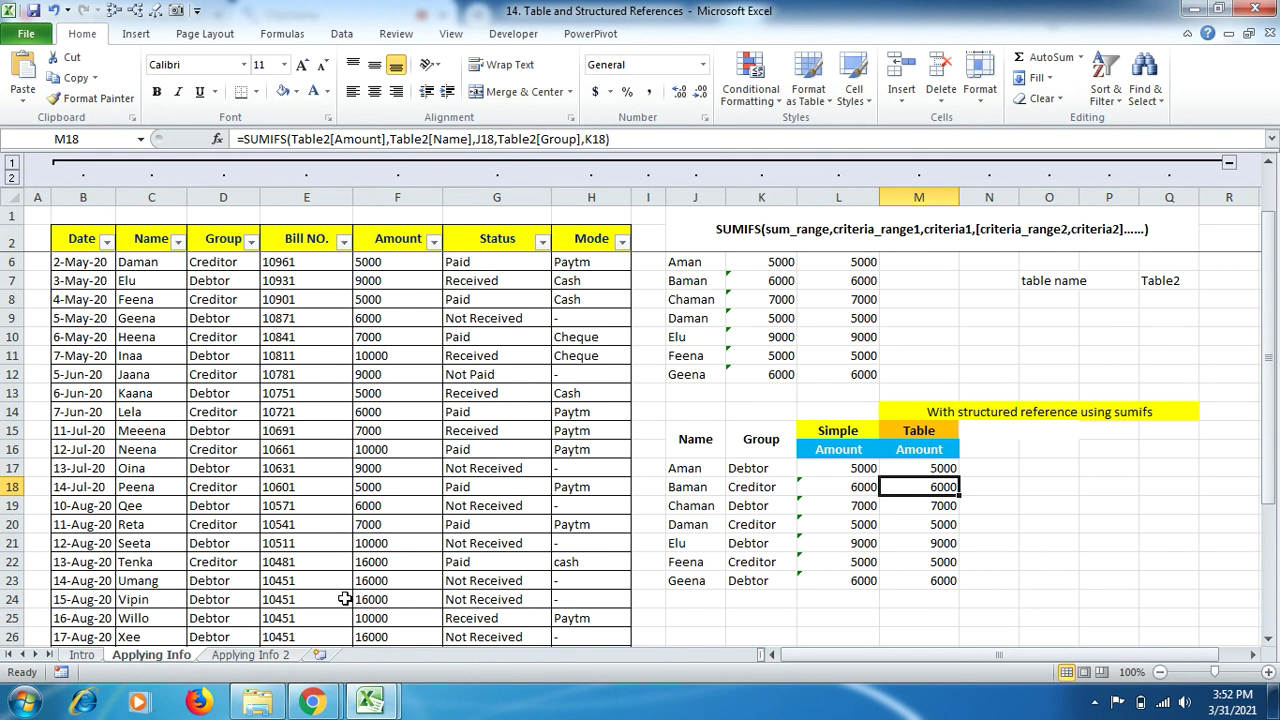
On the Applying Info 2 sheet, expand the first row group and convert its data range B2:H28 into a table with headers
click(260, 655)
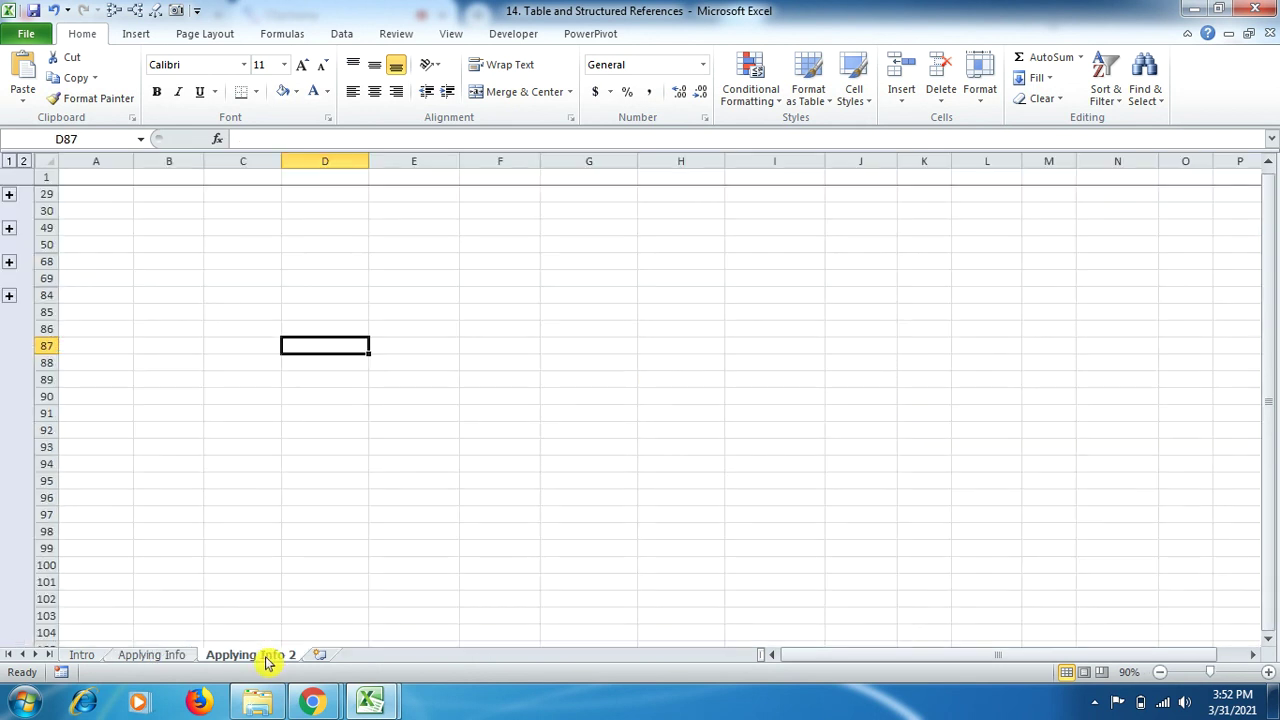
click(9, 195)
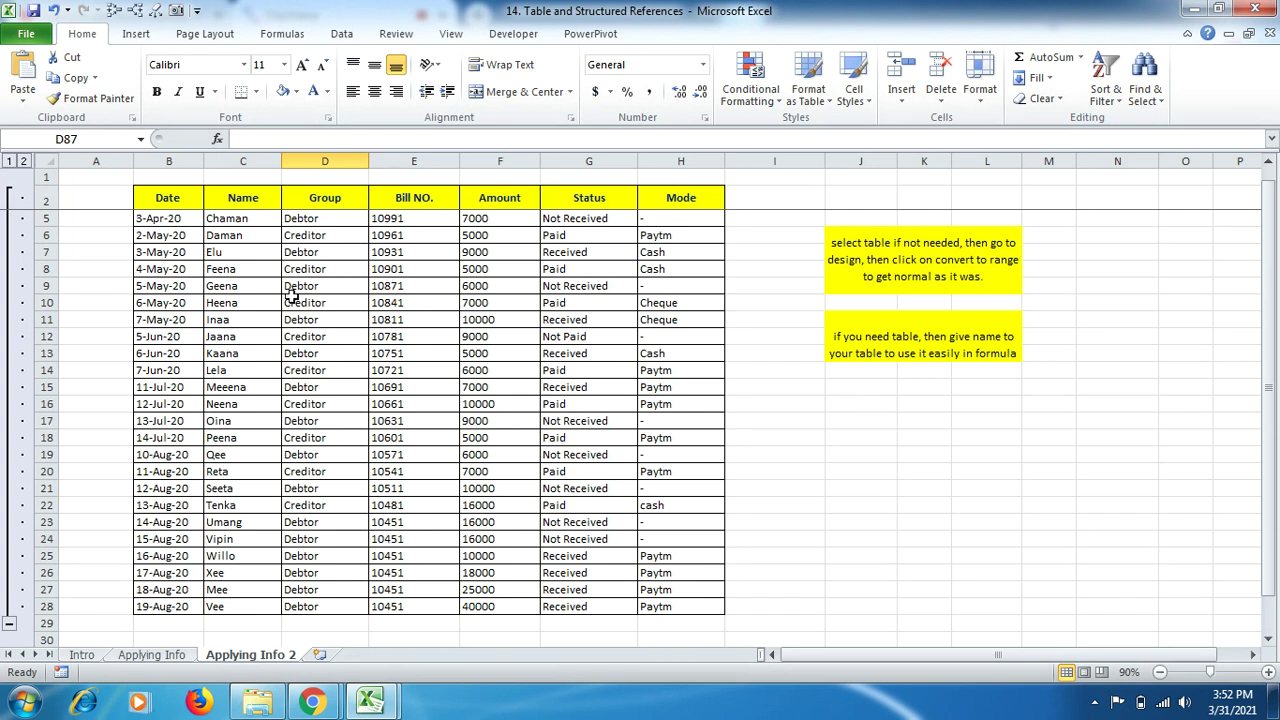
click(352, 285)
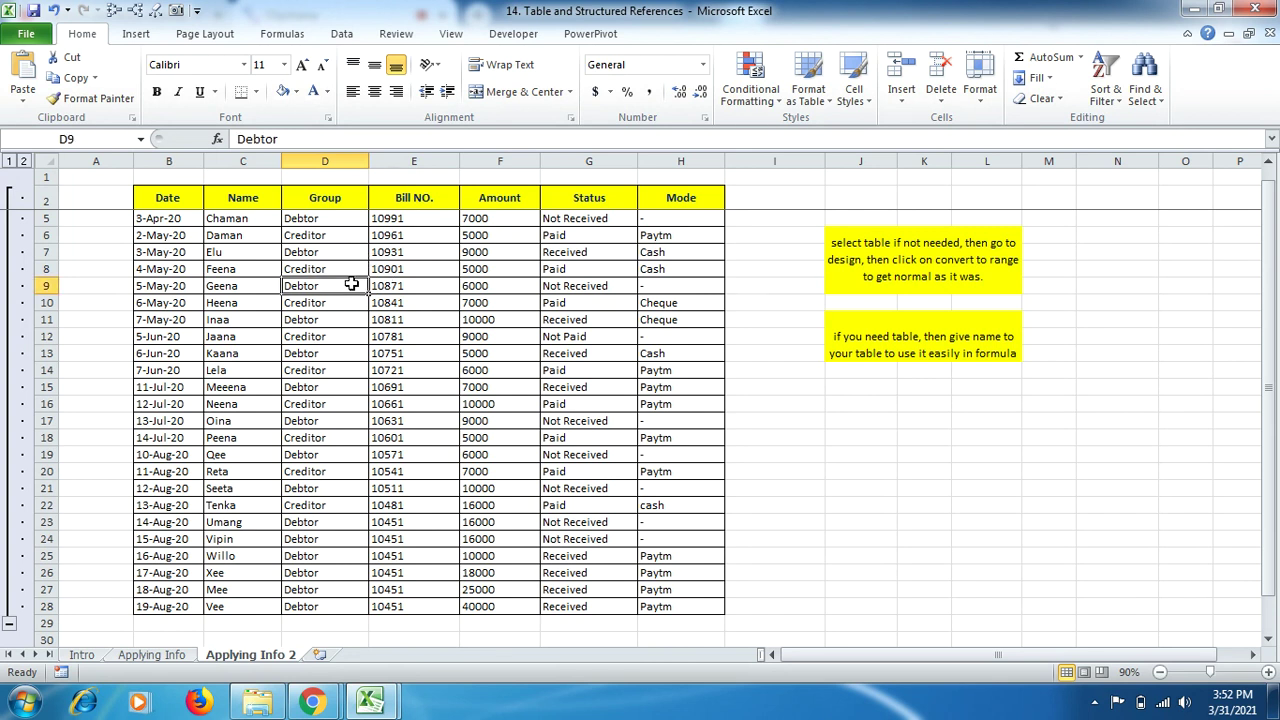
click(144, 35)
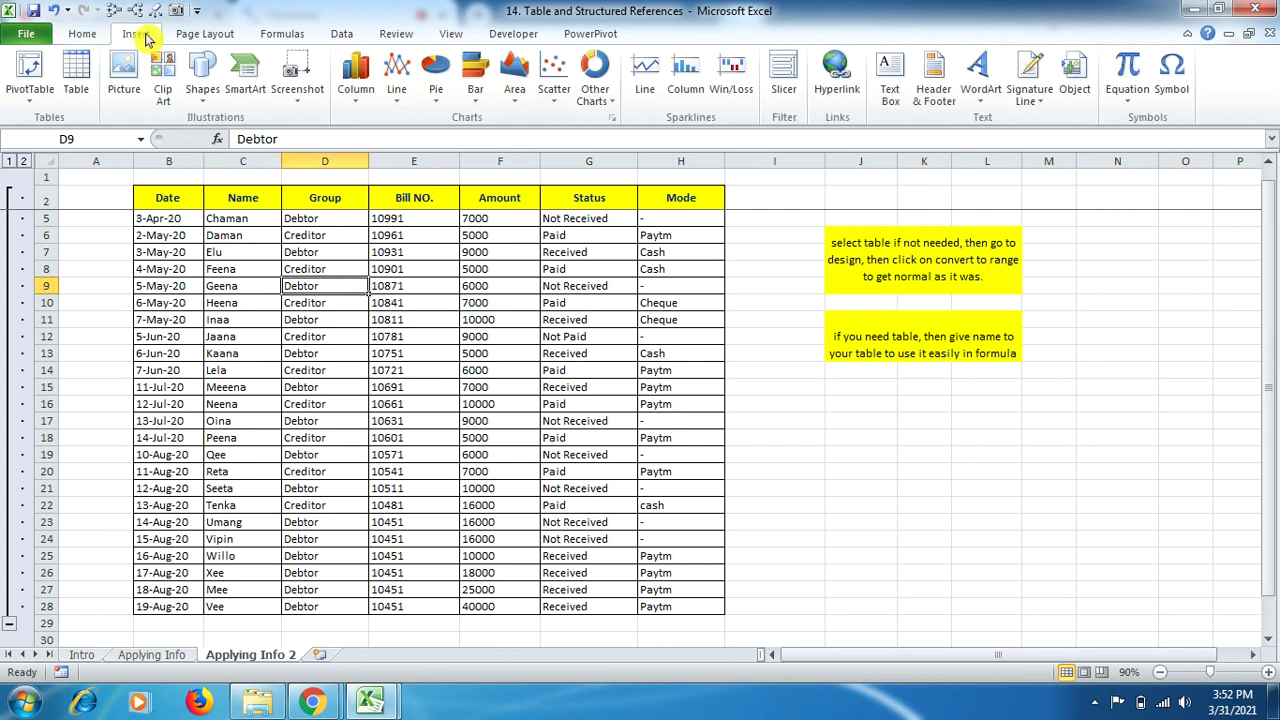
click(78, 72)
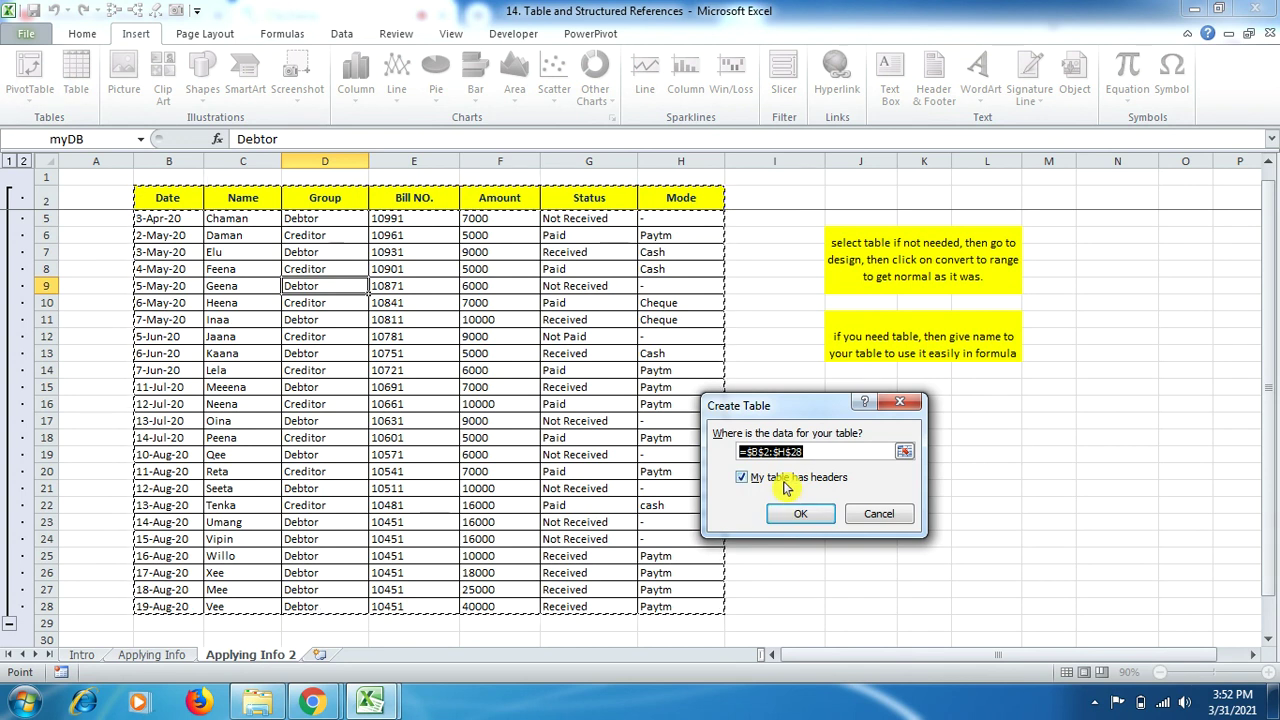
click(797, 518)
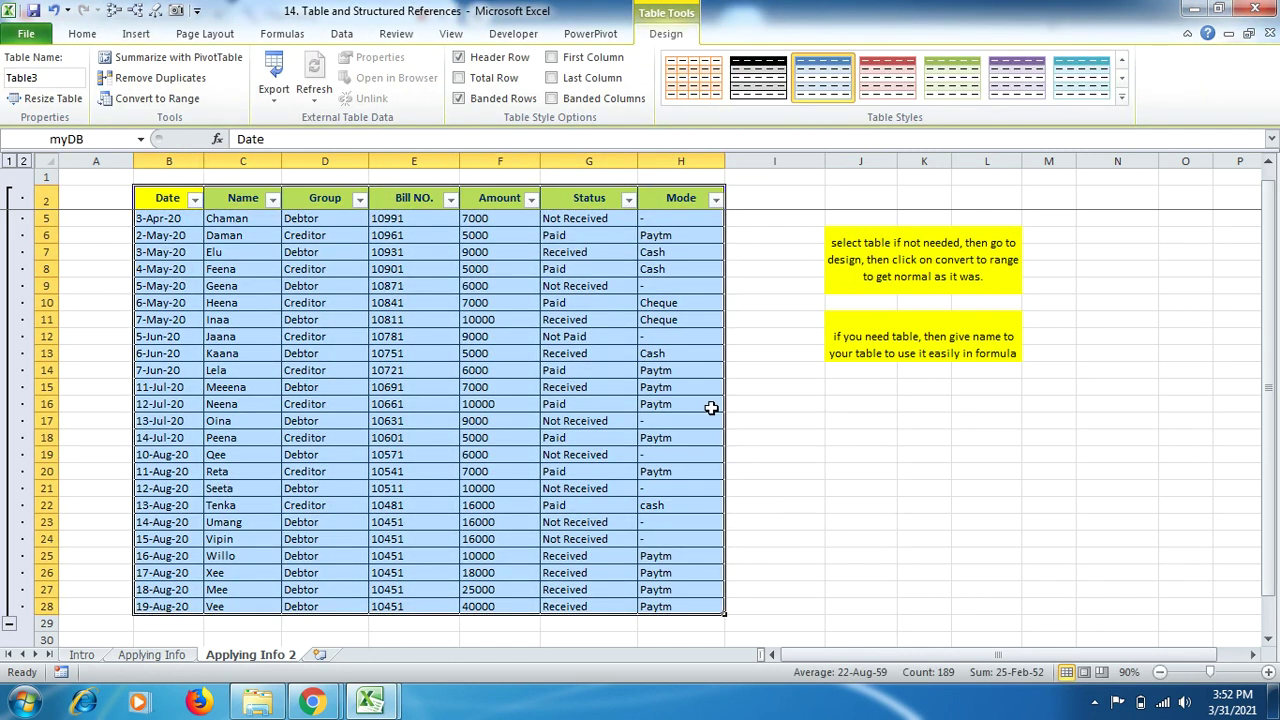
click(712, 370)
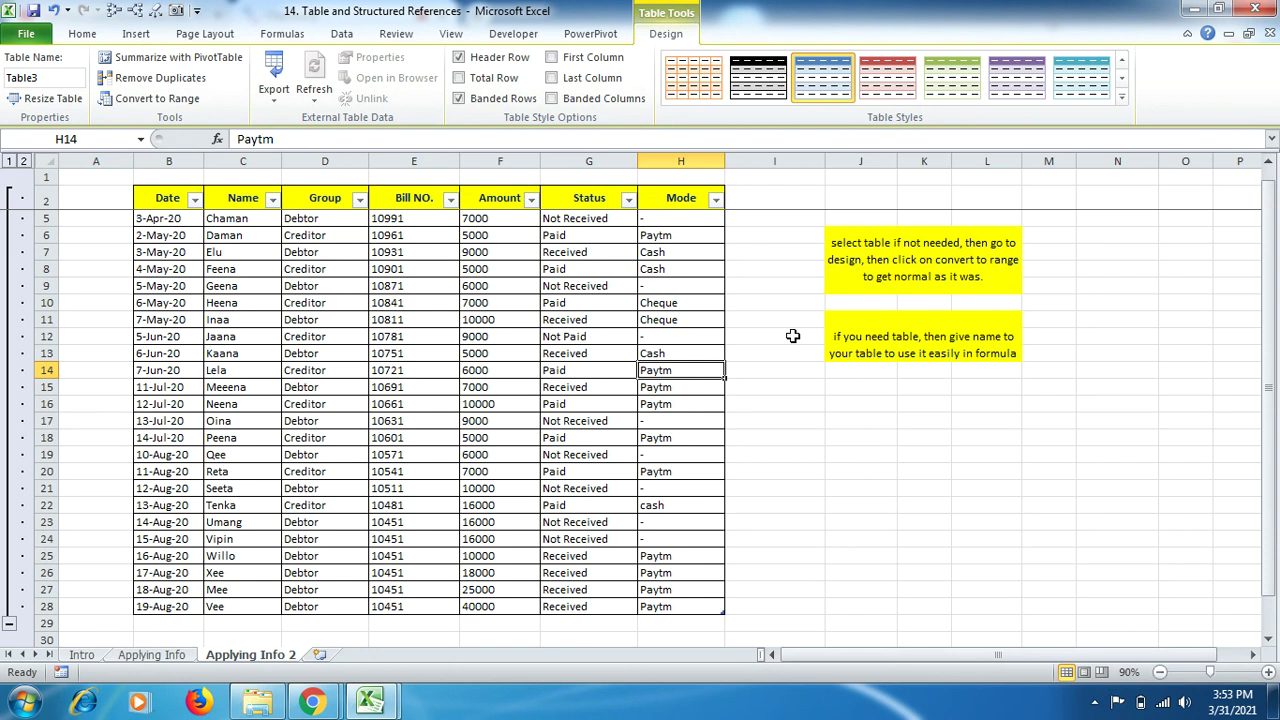
Convert the transactions table in B2:H28 back to a normal range
click(434, 337)
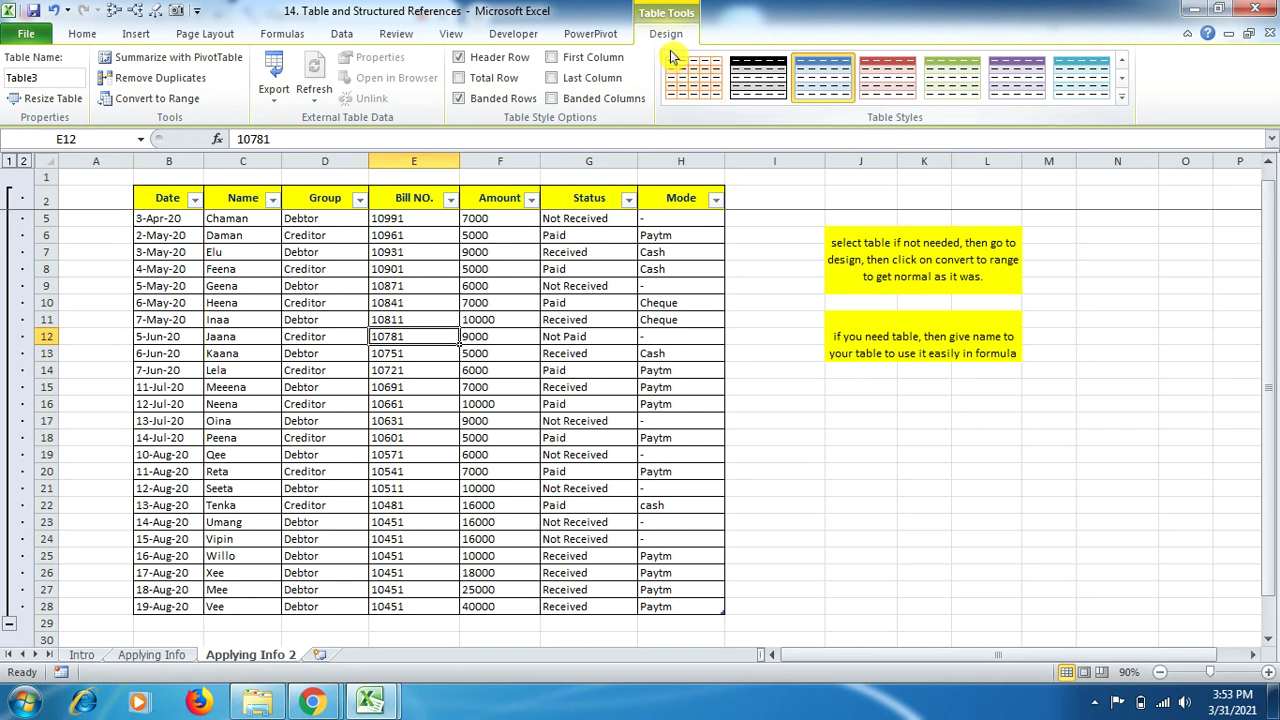
click(192, 100)
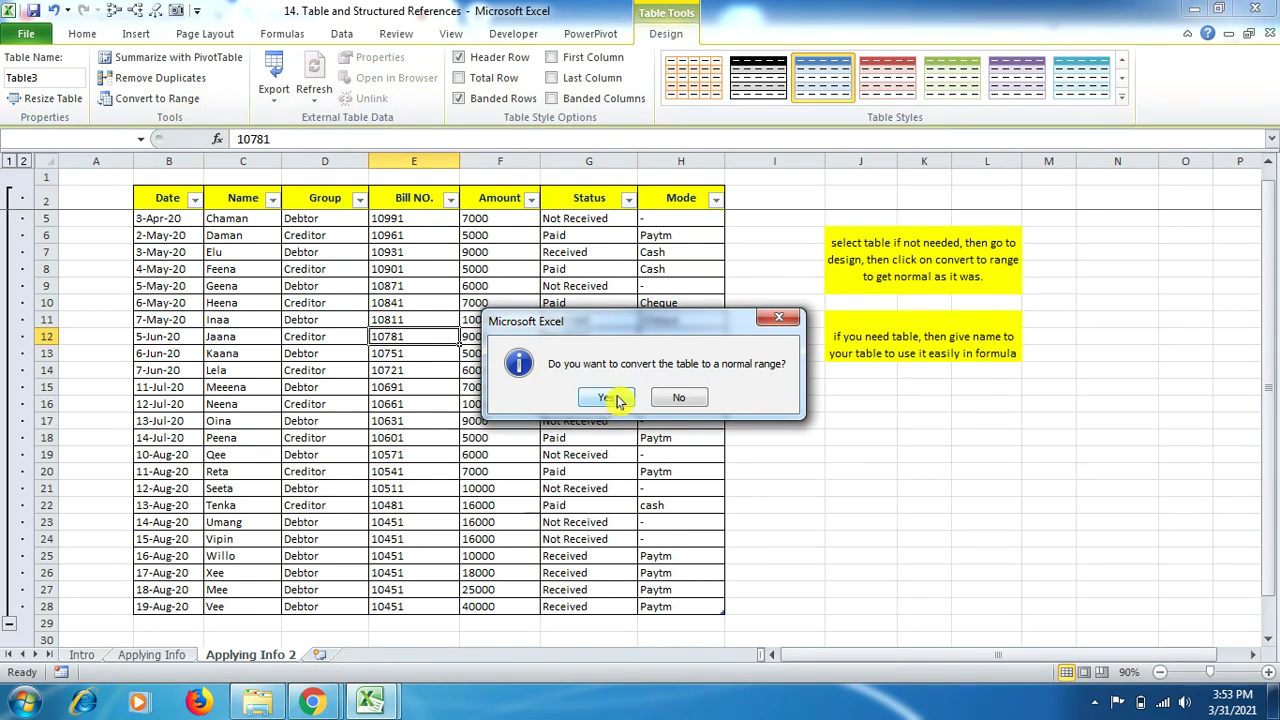
click(612, 398)
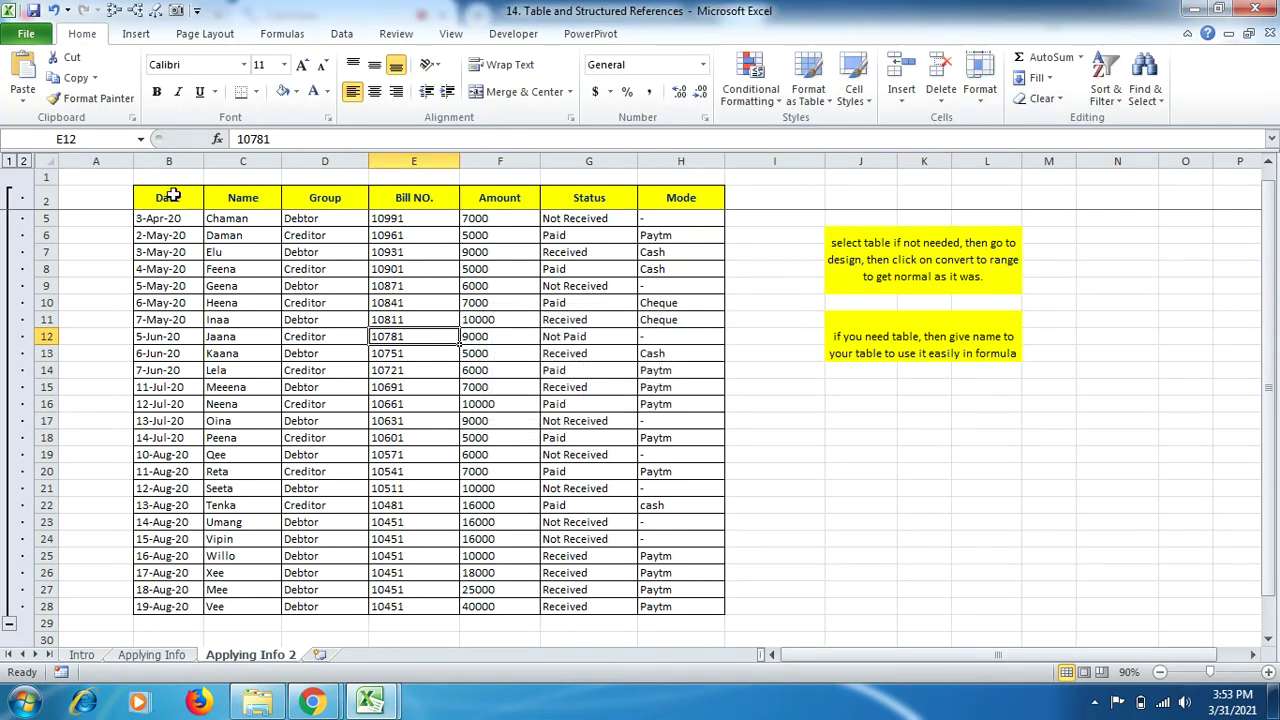
Collapse the first row group, expand the second one, and select its Name, Debtors and Creditors data in C32:E43
click(9, 624)
click(9, 228)
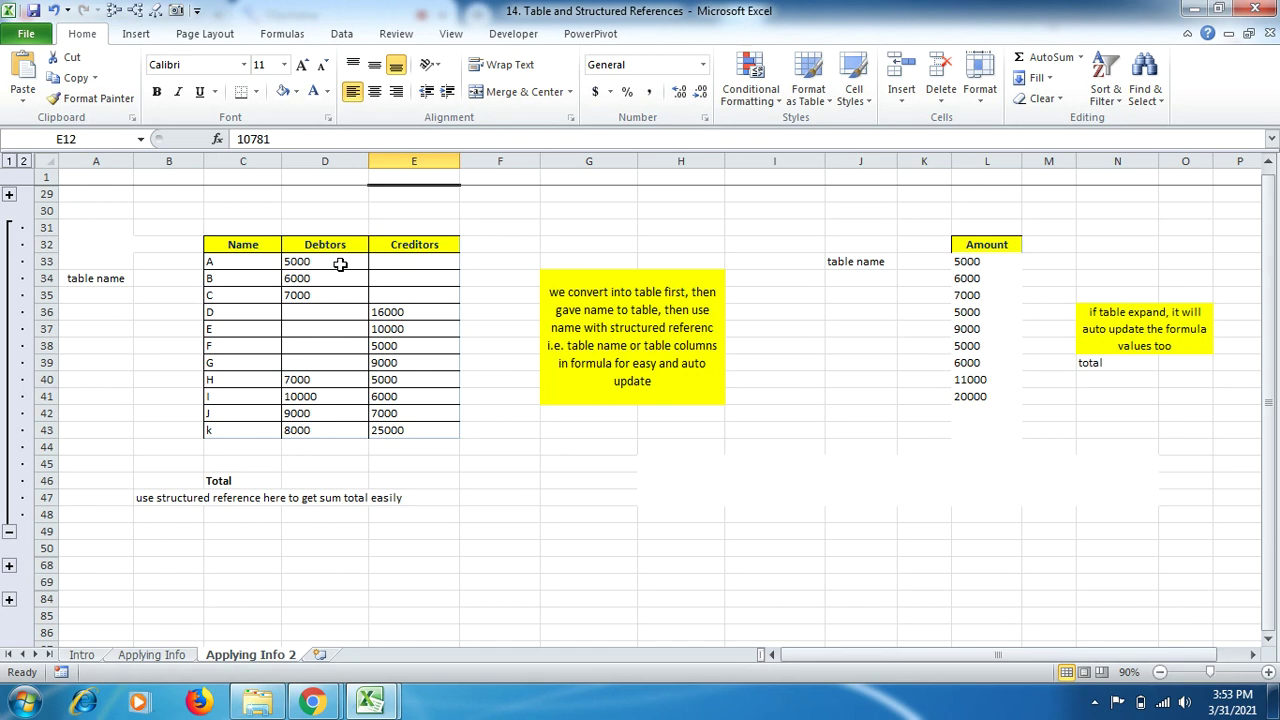
click(262, 245)
drag(262, 245, 418, 427)
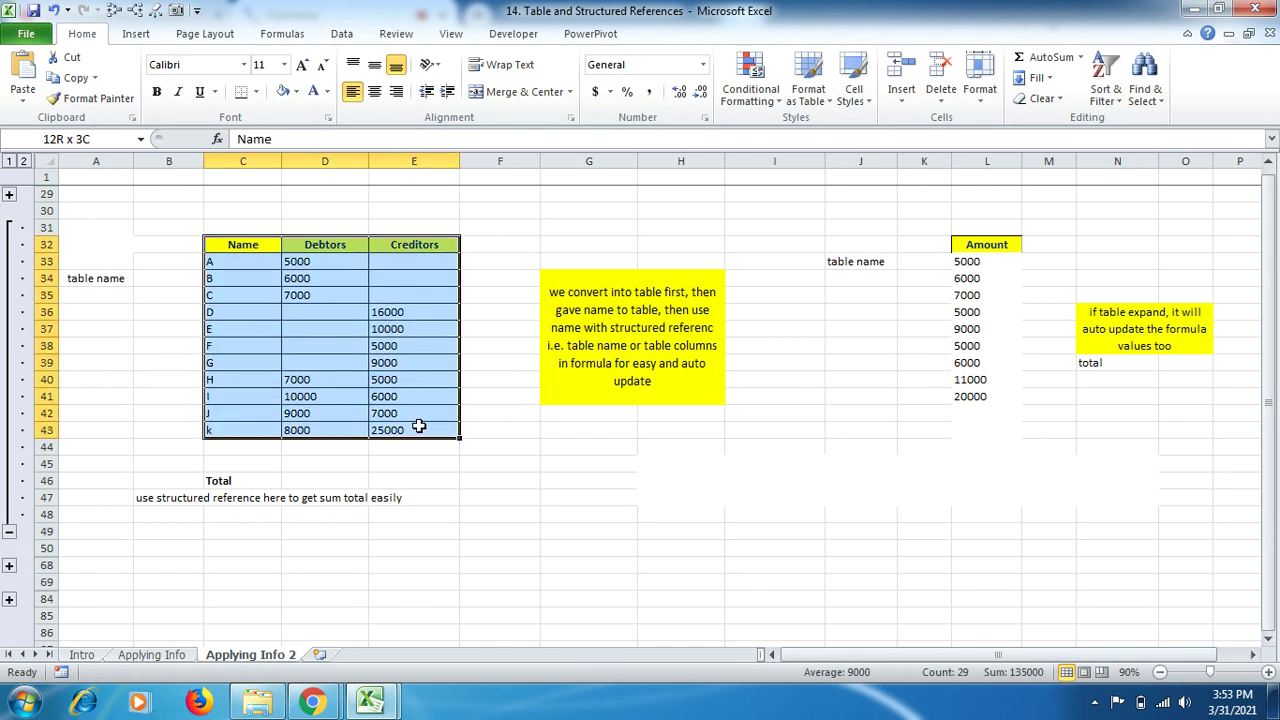
drag(418, 427, 418, 427)
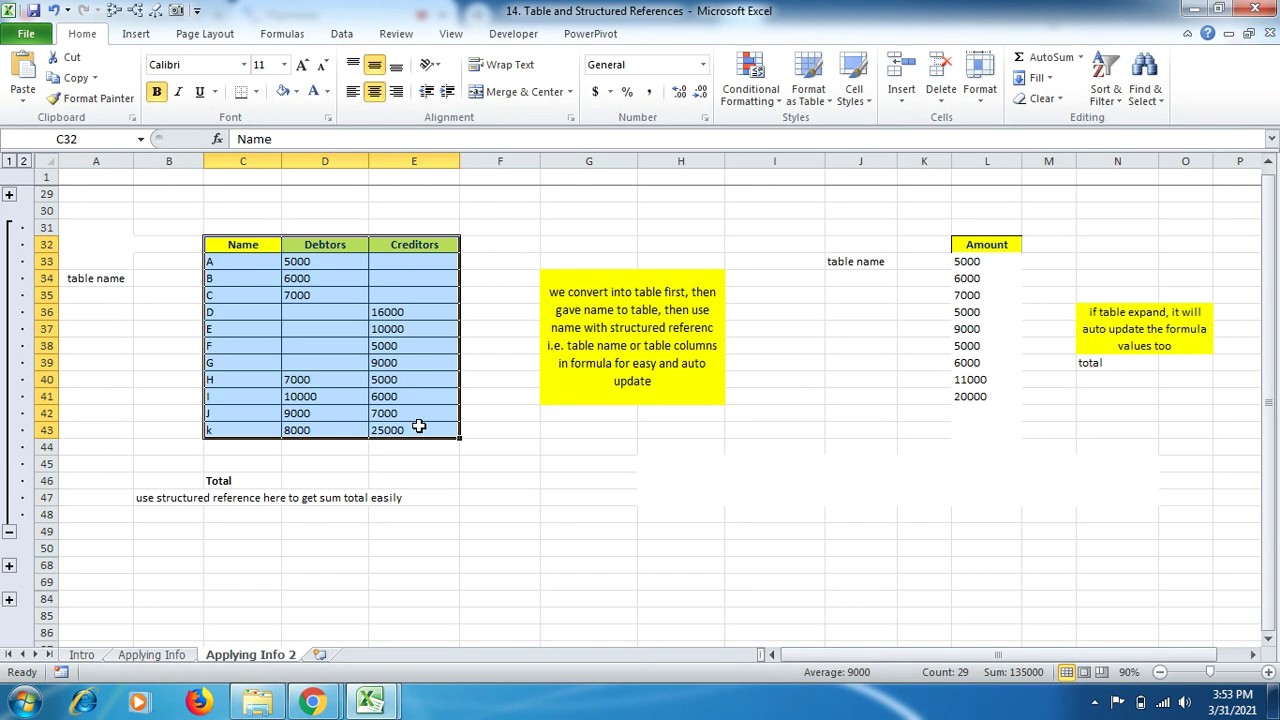
Convert the Name, Debtors and Creditors range C32:E43 into a table with headers
click(347, 280)
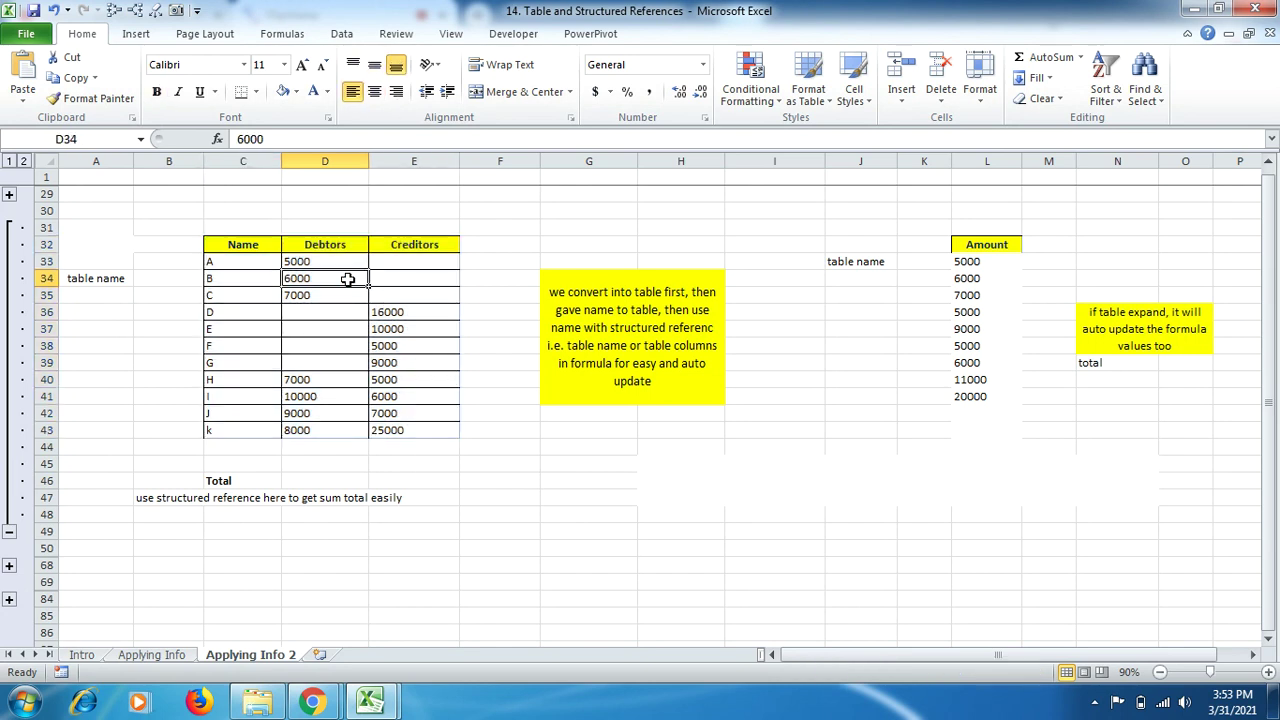
click(138, 36)
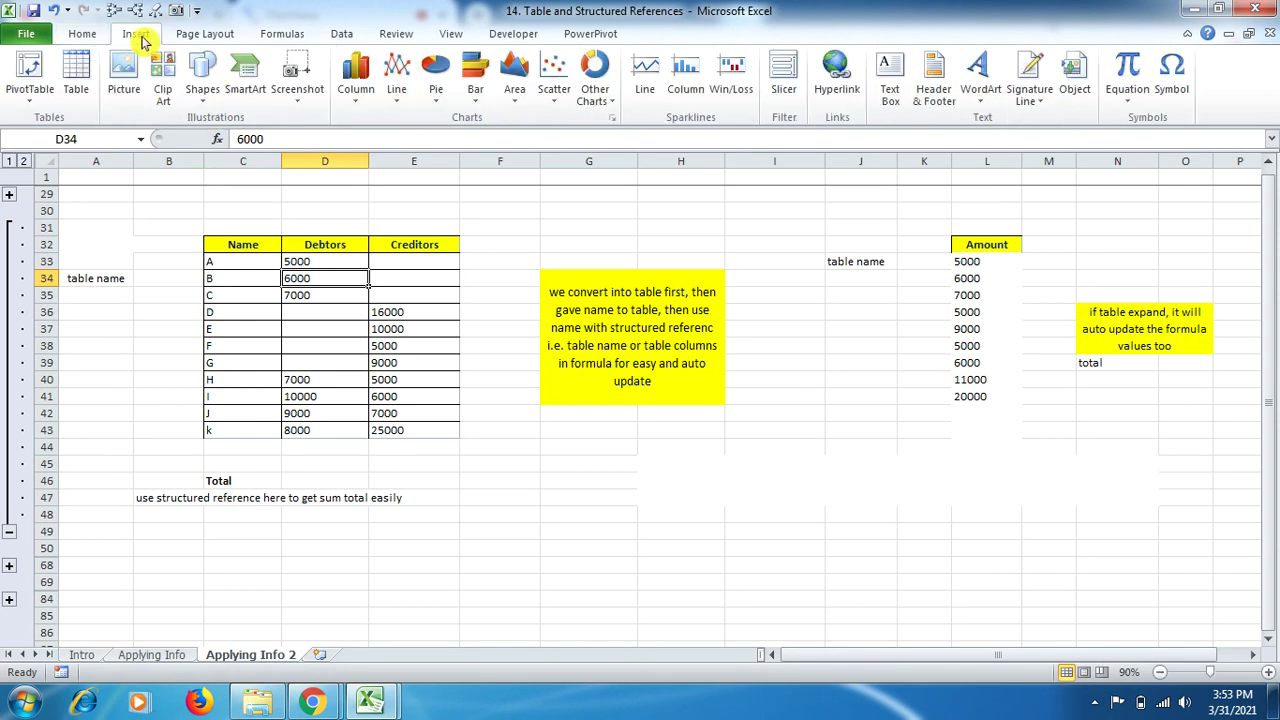
click(76, 75)
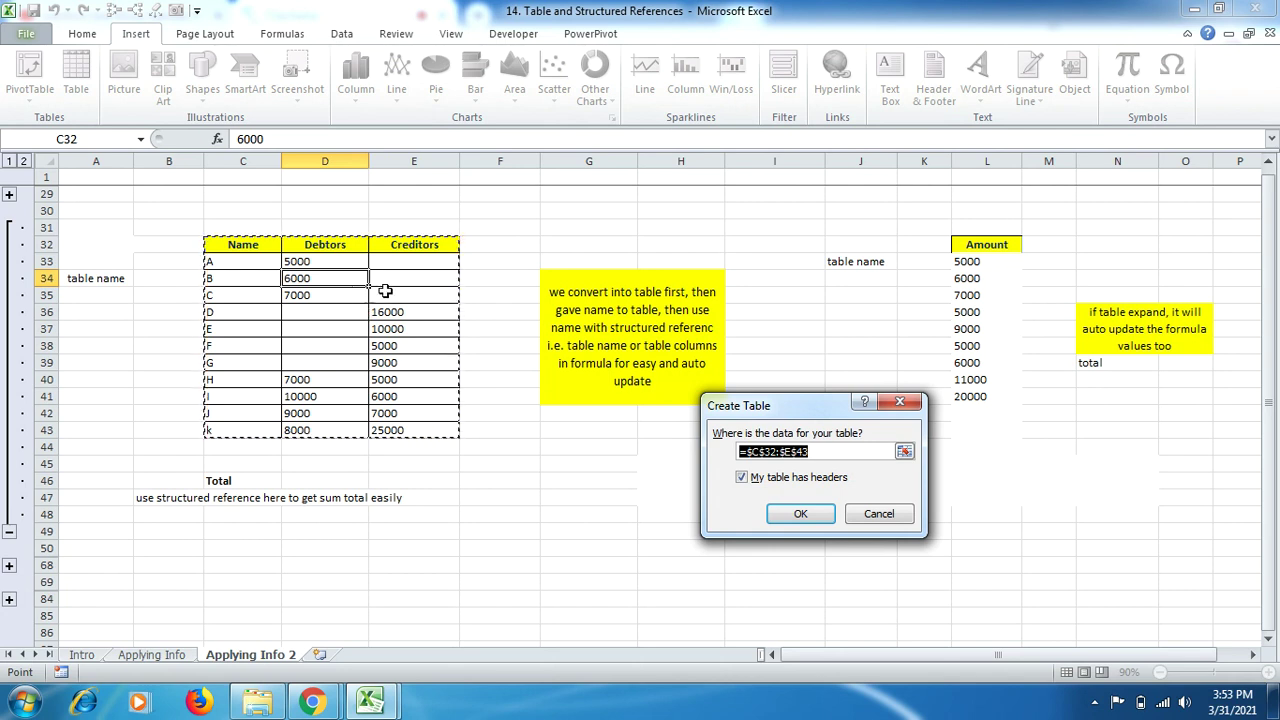
click(806, 513)
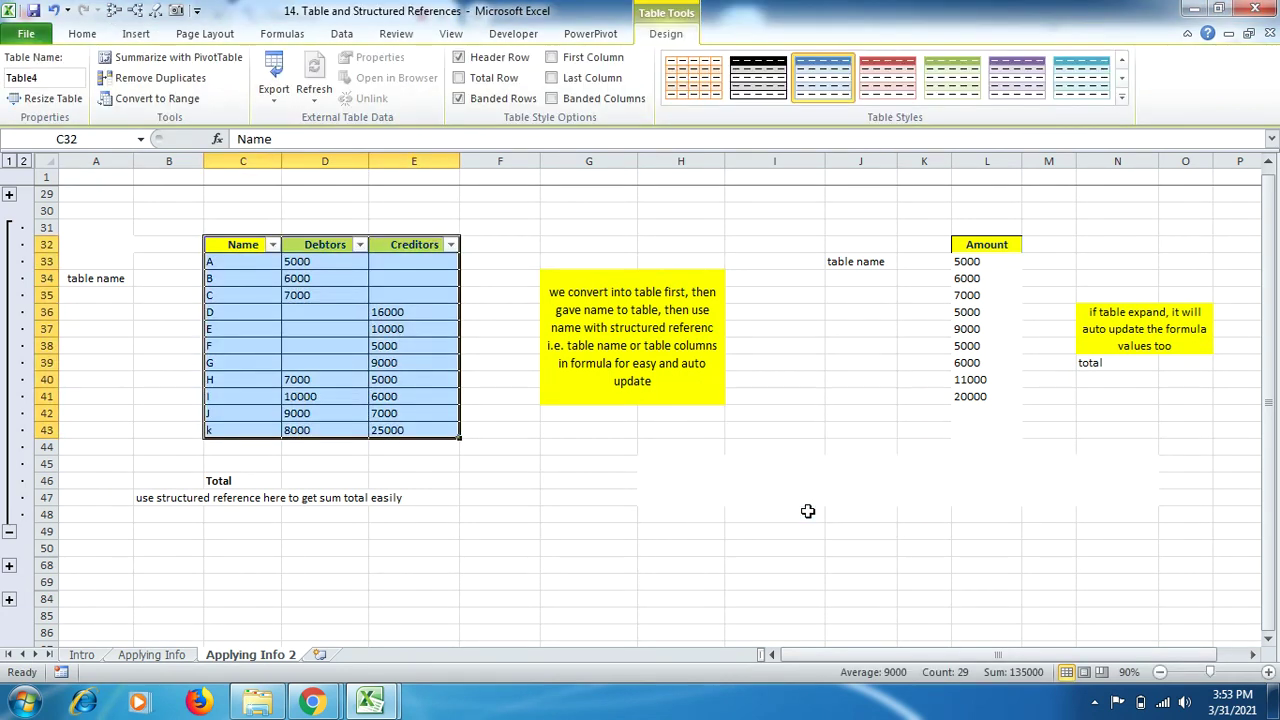
click(322, 313)
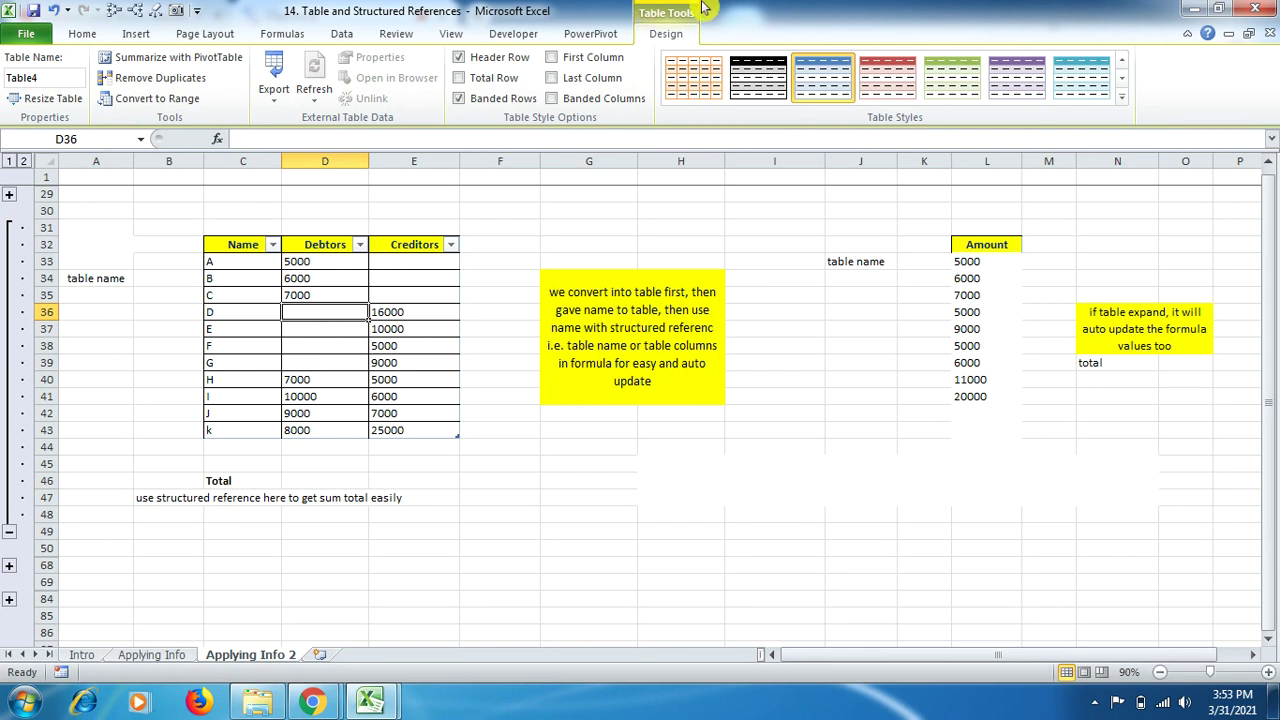
Rename the Name, Debtors and Creditors table as DCR
click(53, 79)
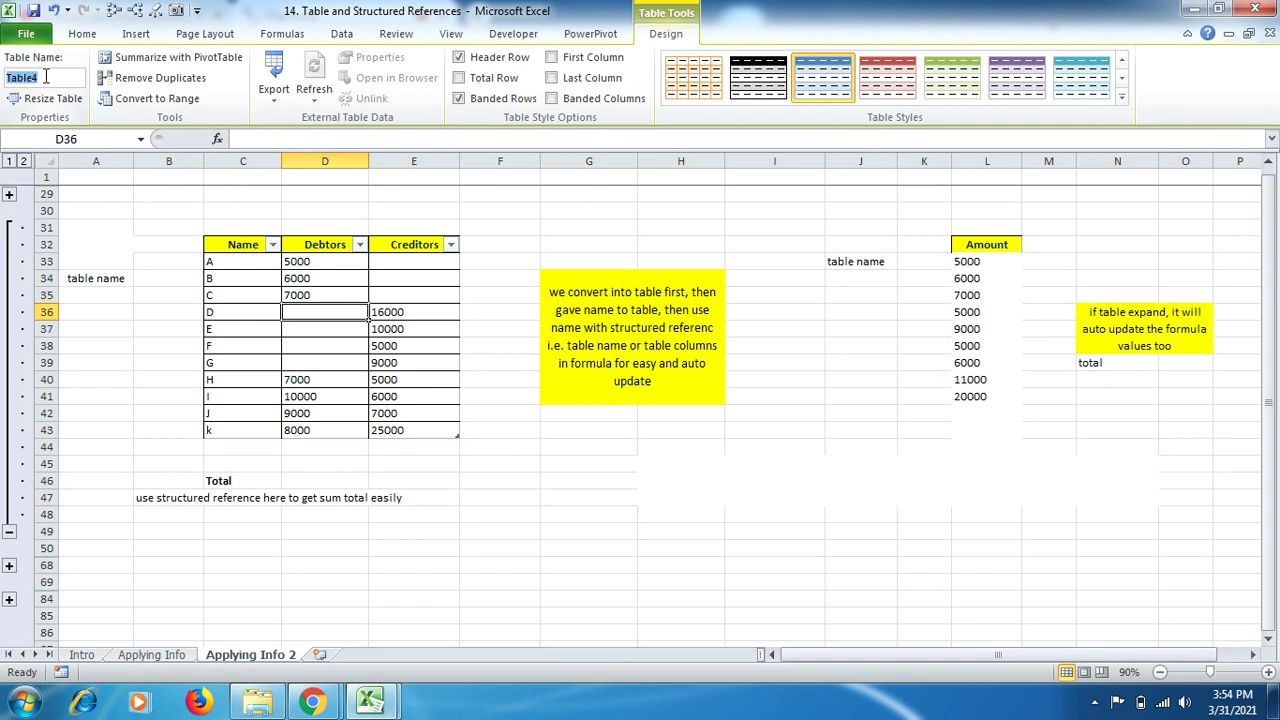
text(D)
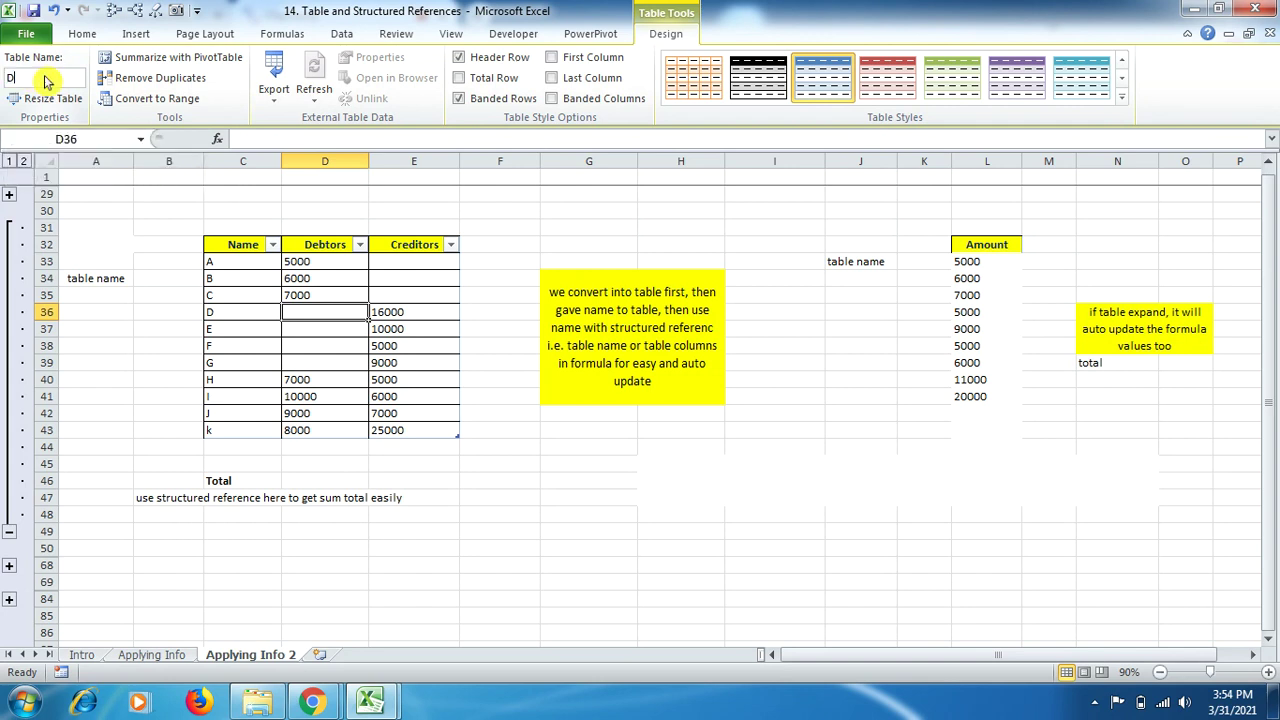
text(CR)
click(137, 213)
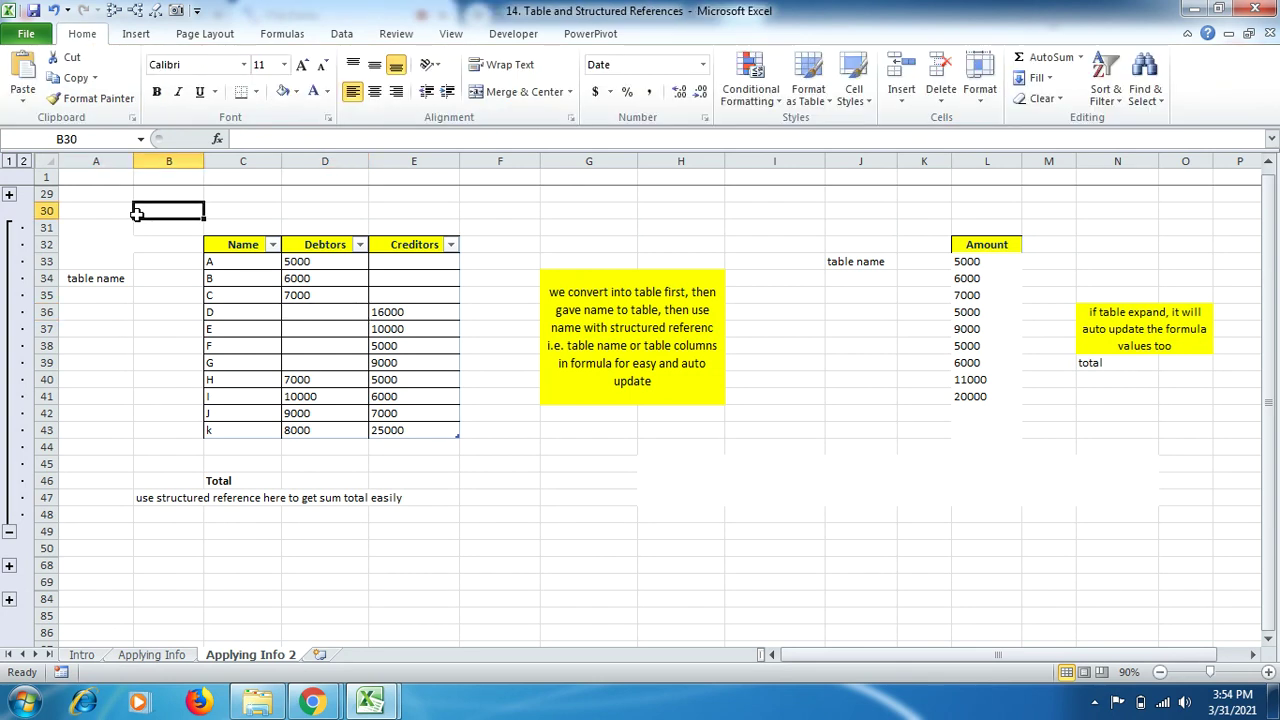
Go to the DCR table by its defined name to check which range it covers
click(140, 139)
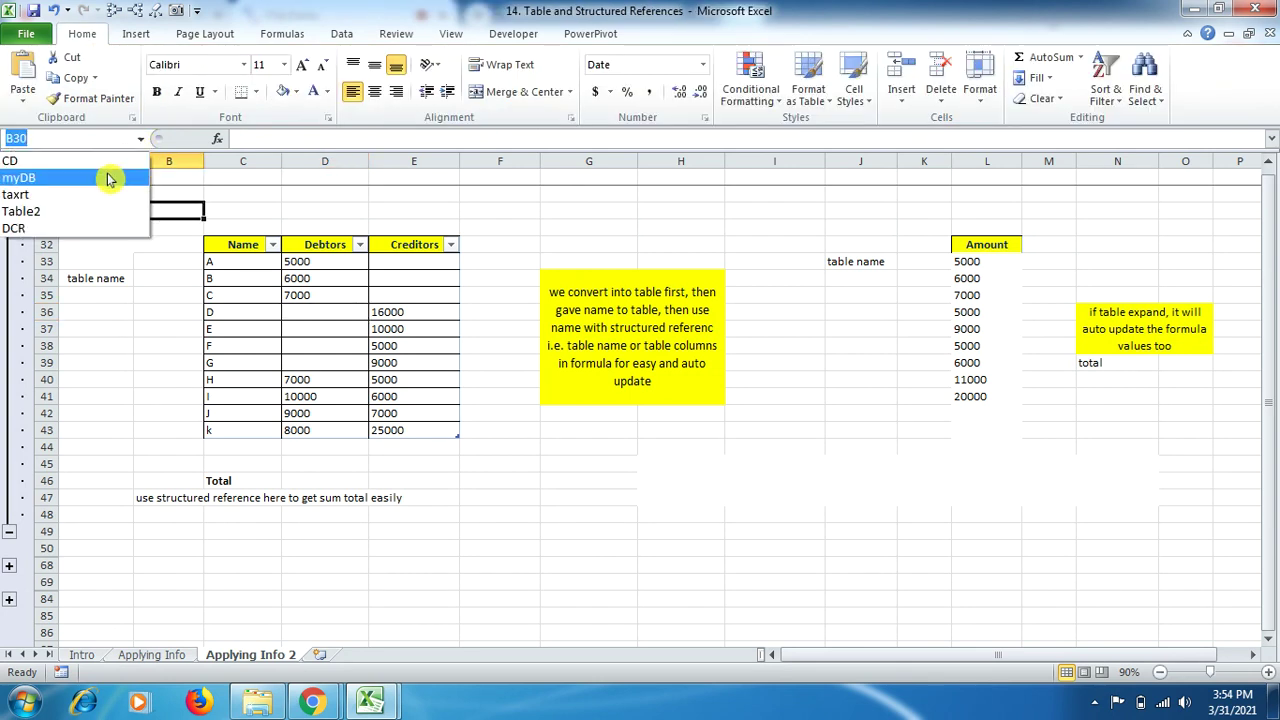
click(86, 227)
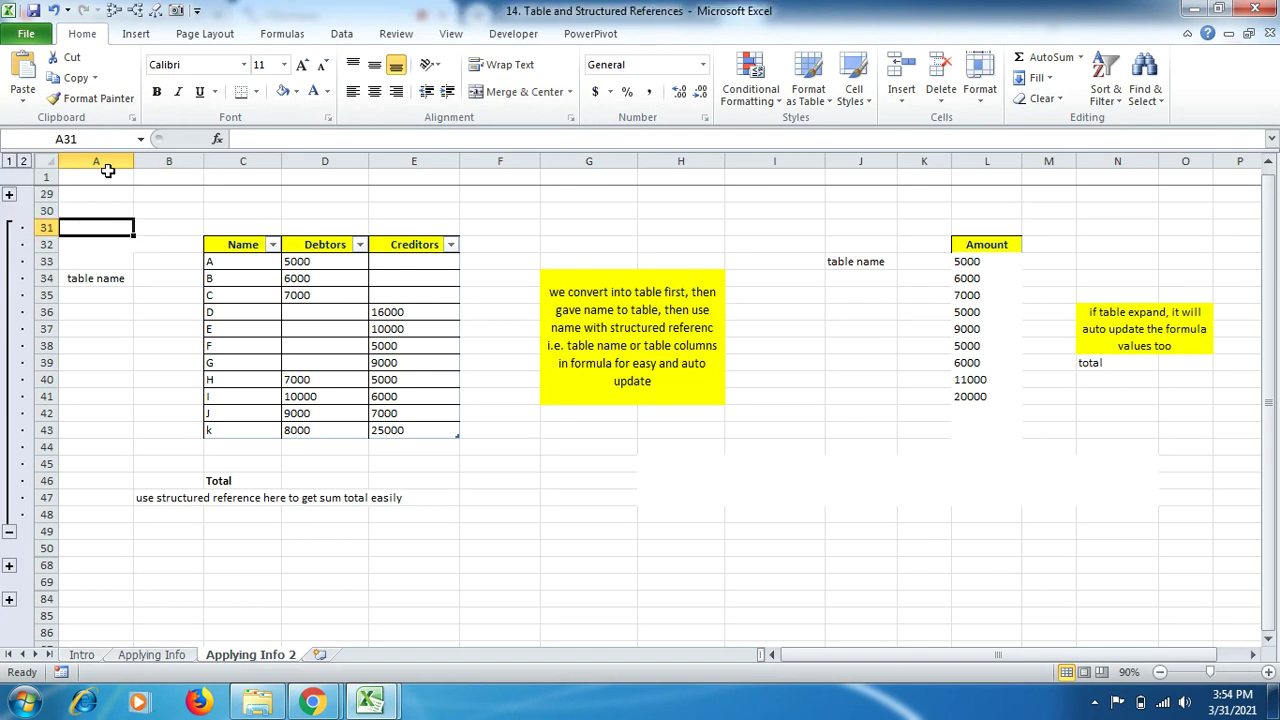
click(140, 139)
click(86, 228)
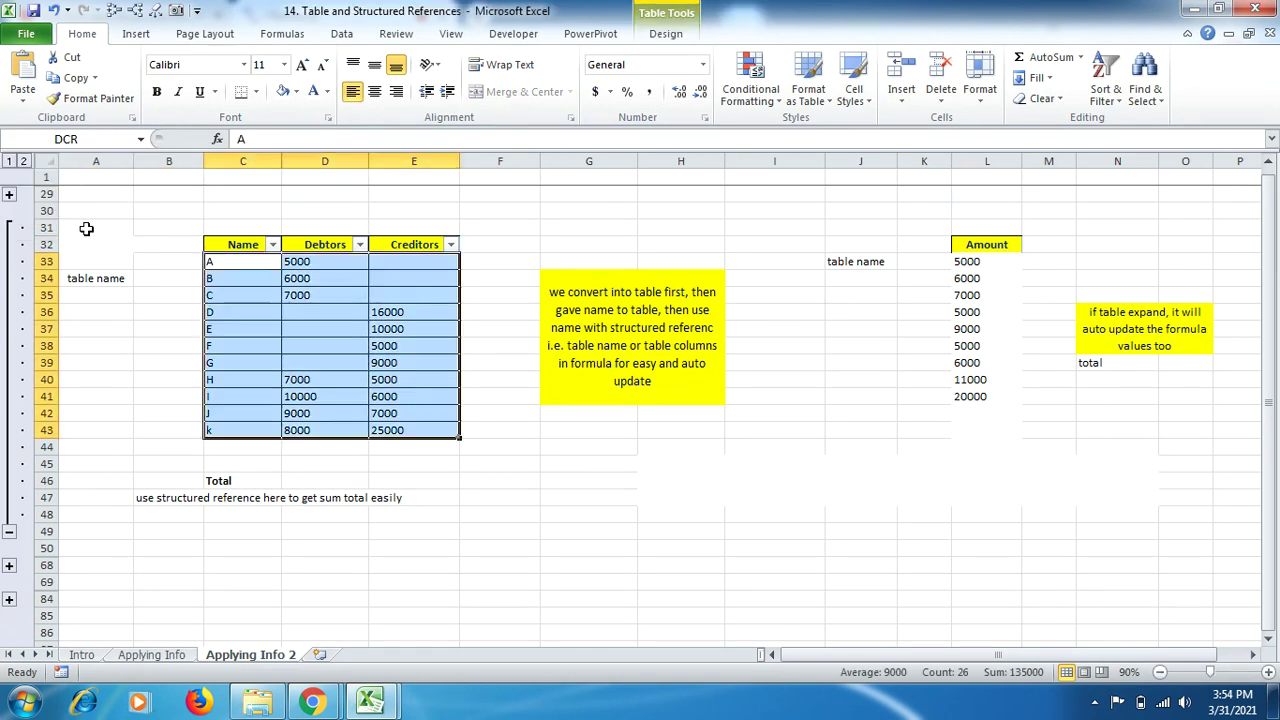
click(290, 290)
Enter DCR in cell B34 beside the table name label
click(175, 278)
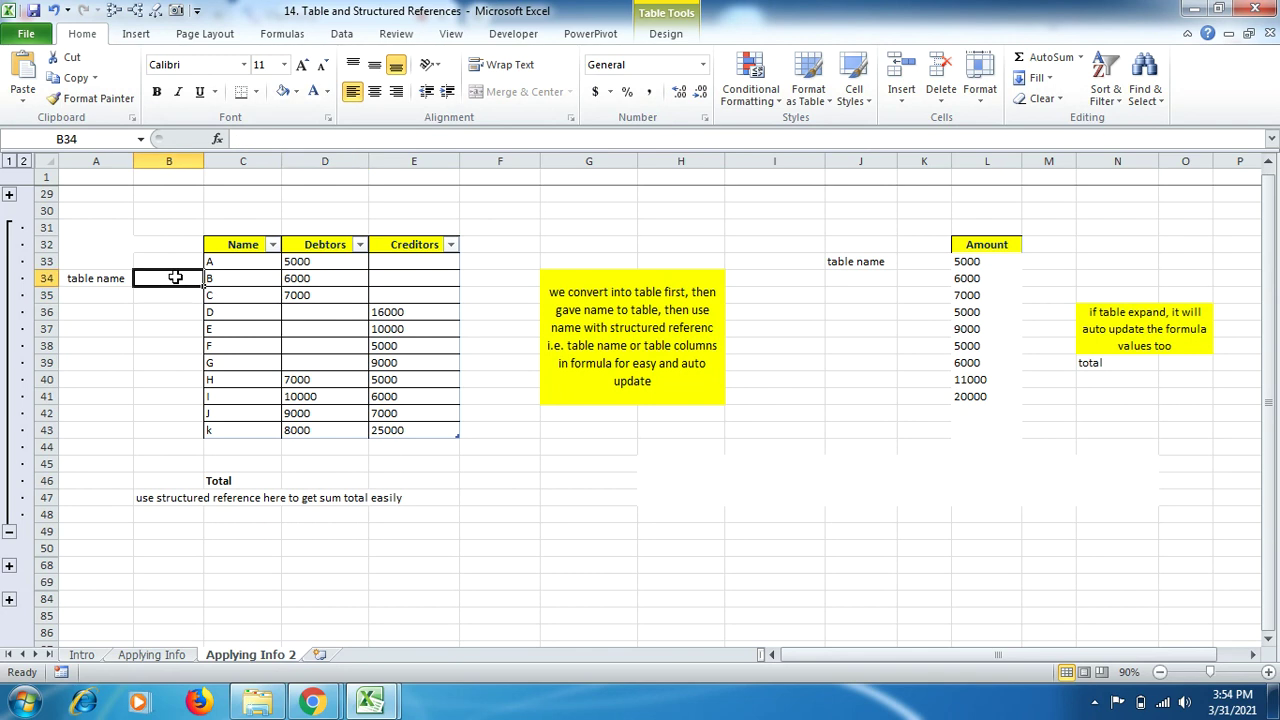
text(DC)
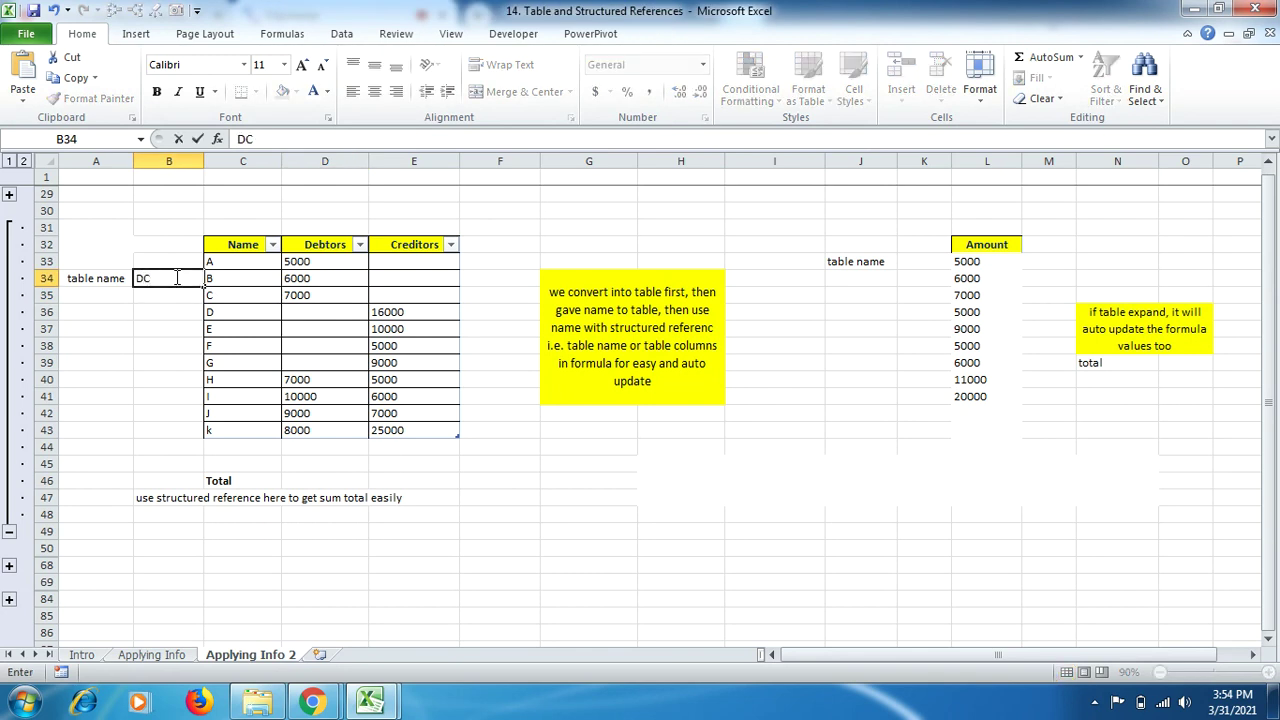
text(R)
Total the Debtors column in cell D46 with the structured reference formula =SUM(DCR[Debtors])
click(314, 482)
text(=)
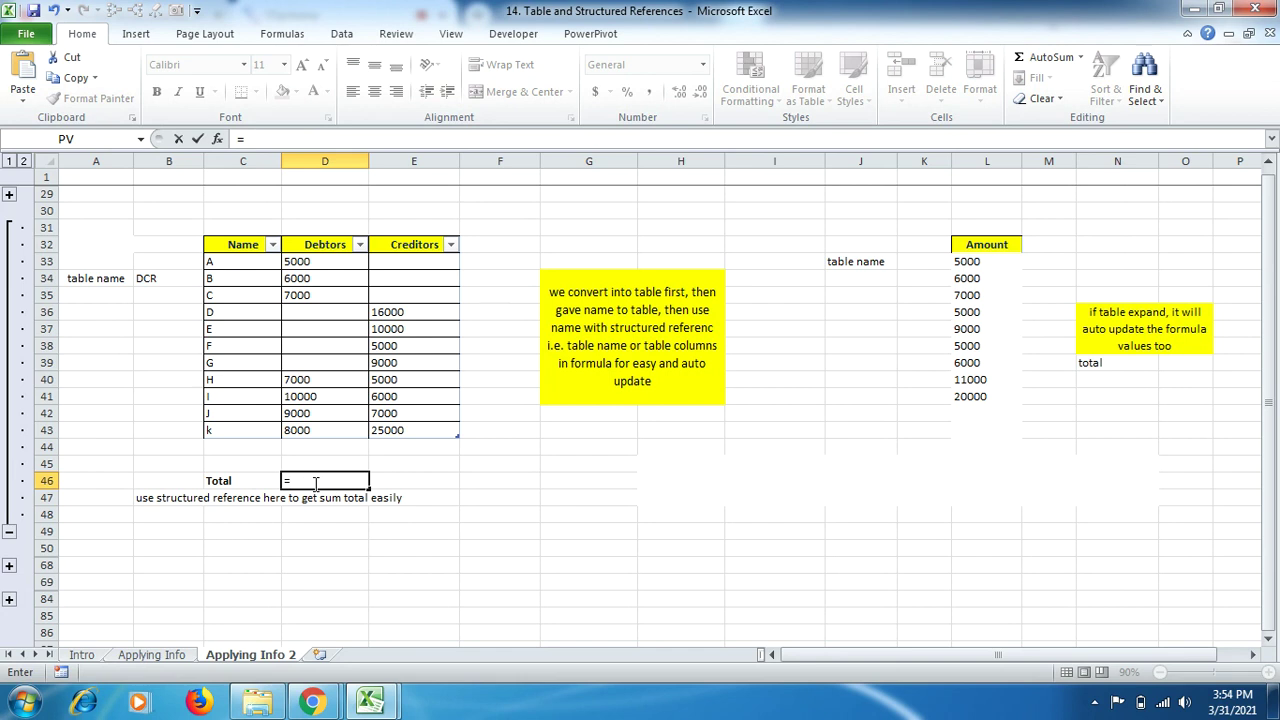
text(su)
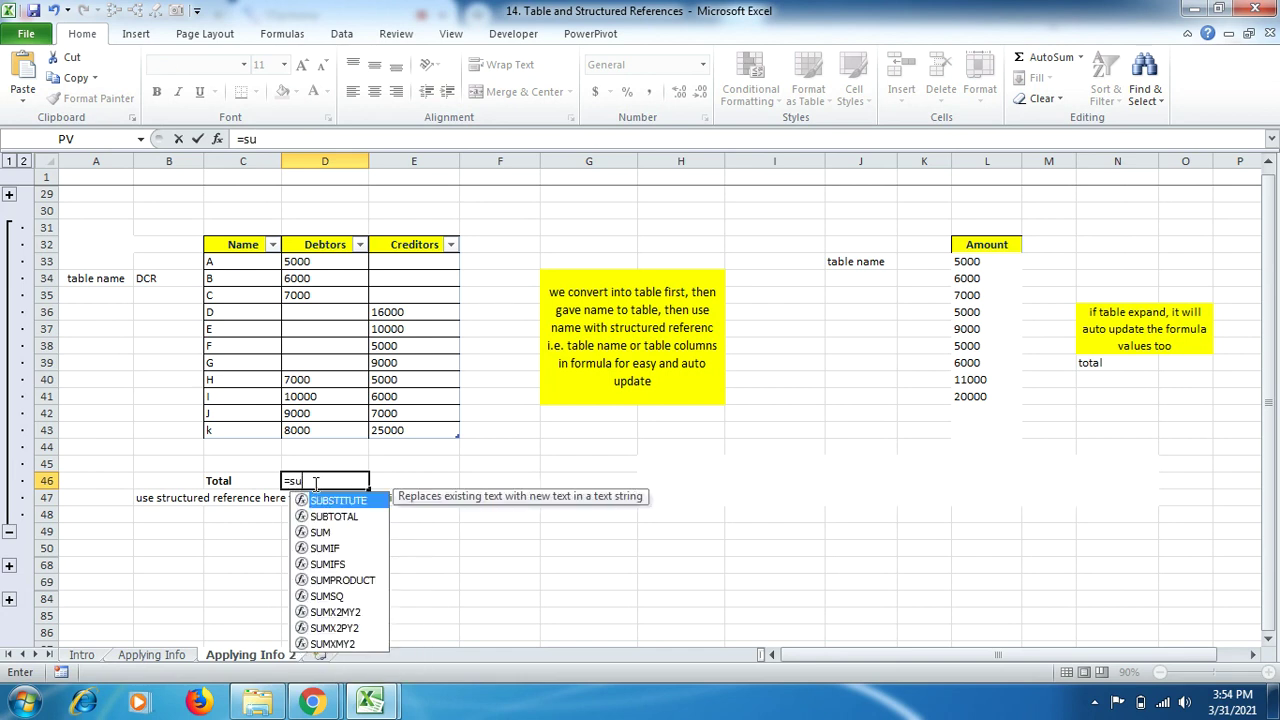
text(m)
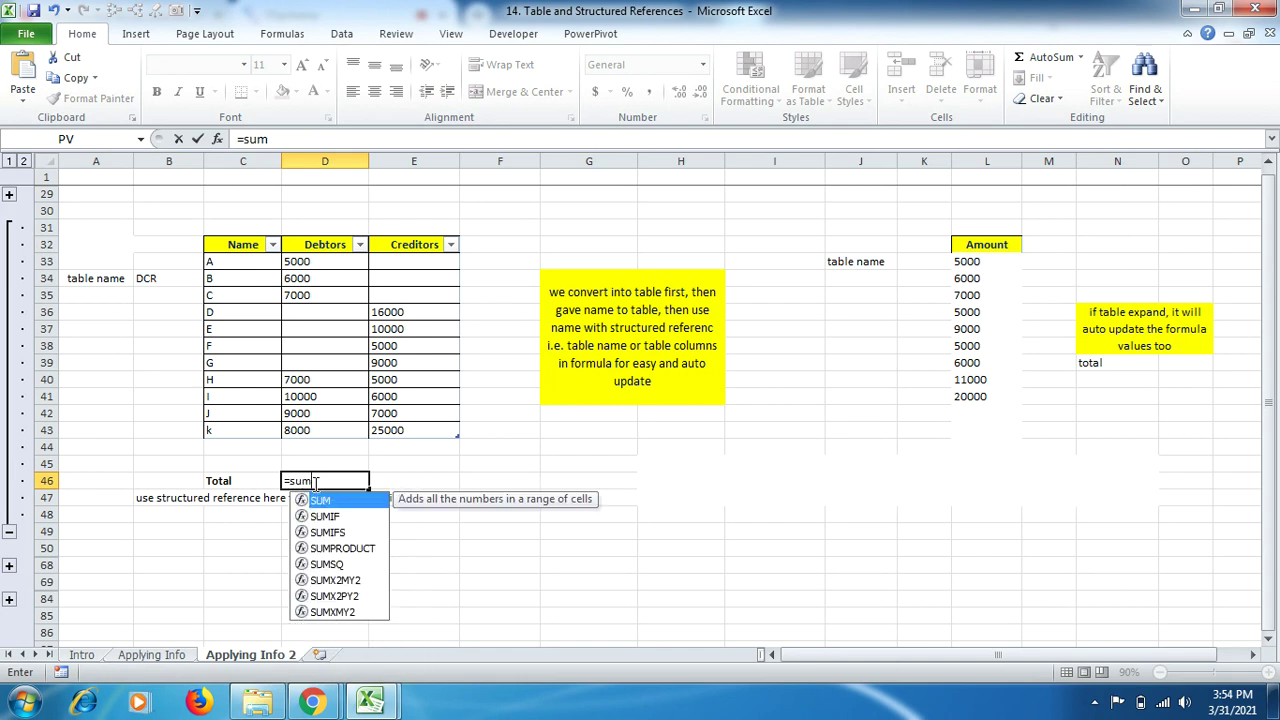
double_click(340, 500)
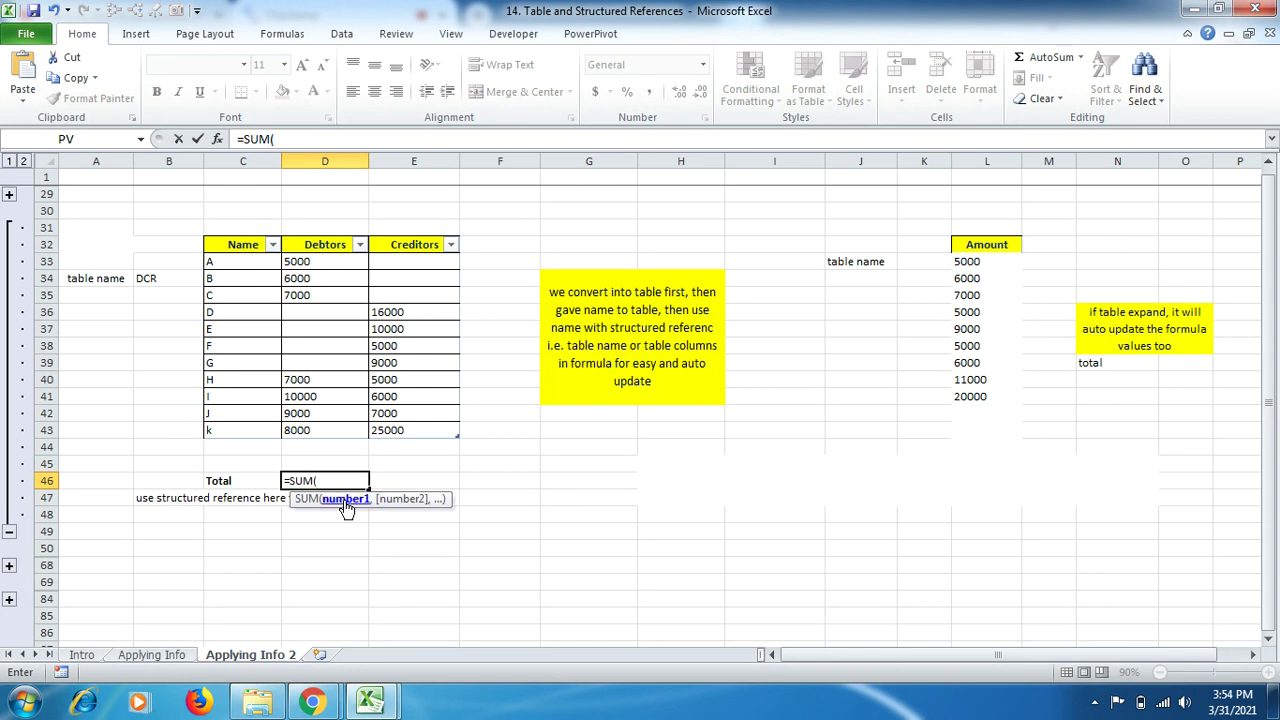
click(341, 478)
text(dc)
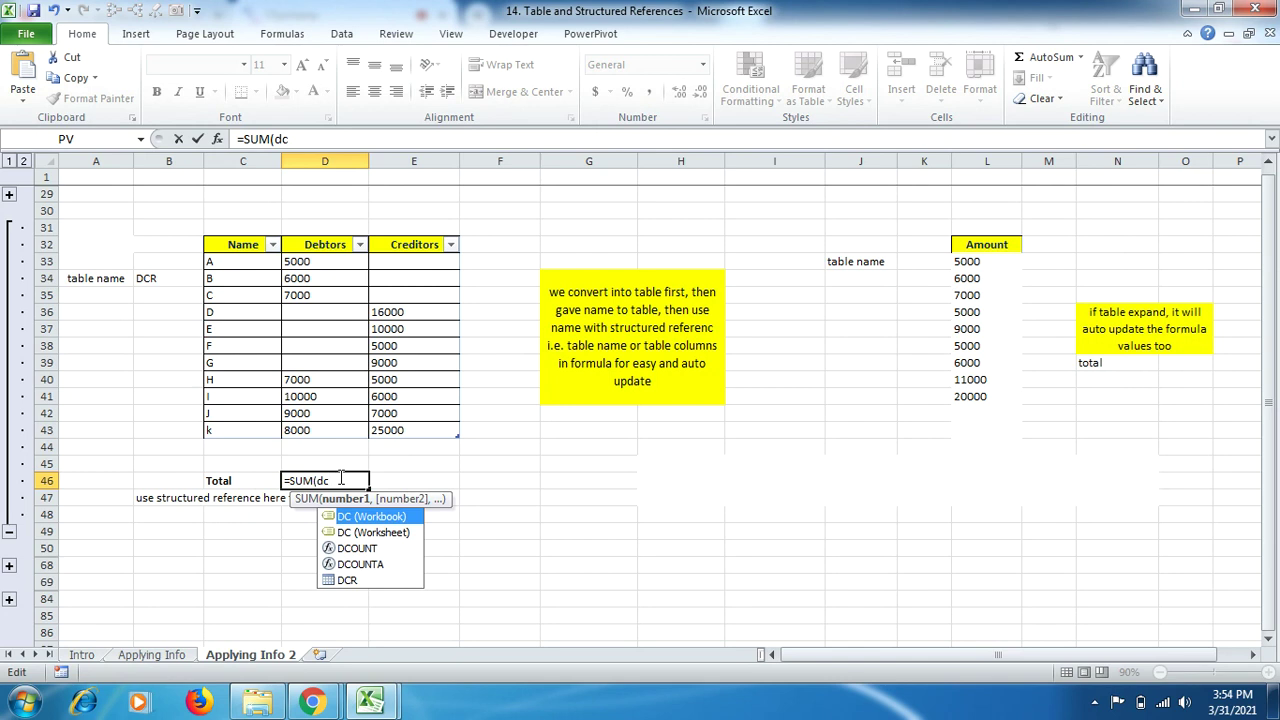
text(r)
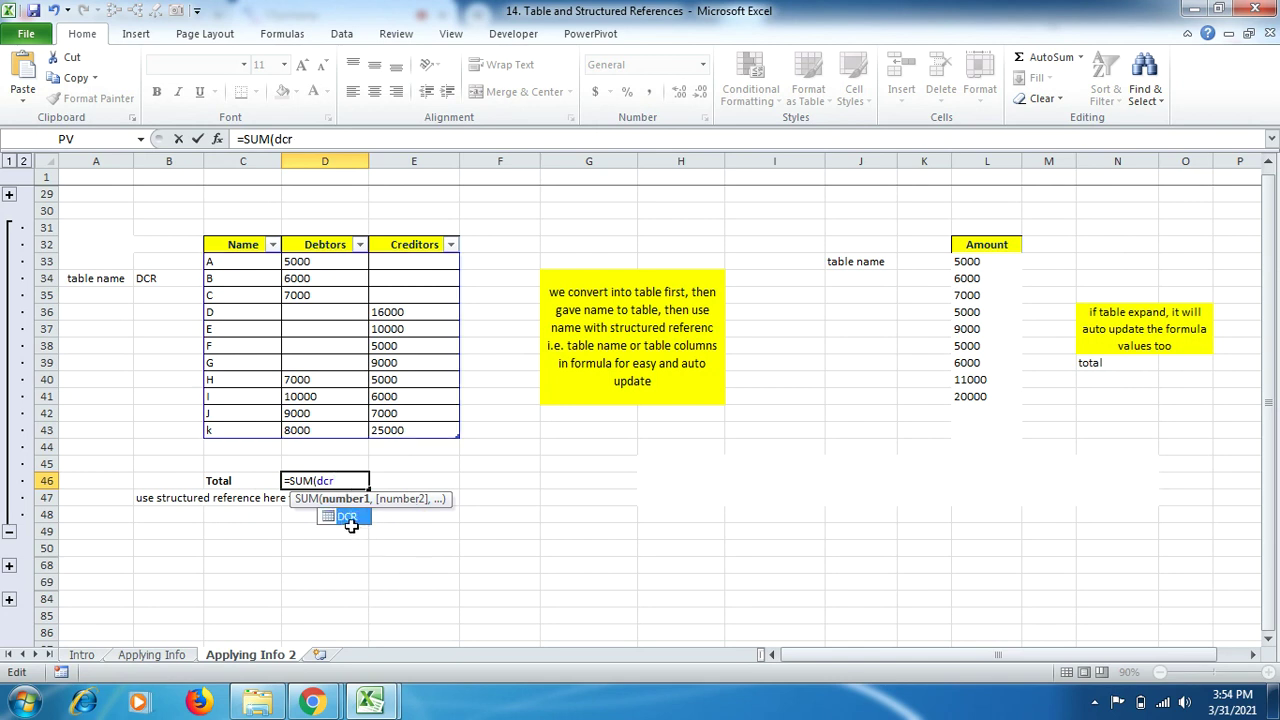
double_click(362, 519)
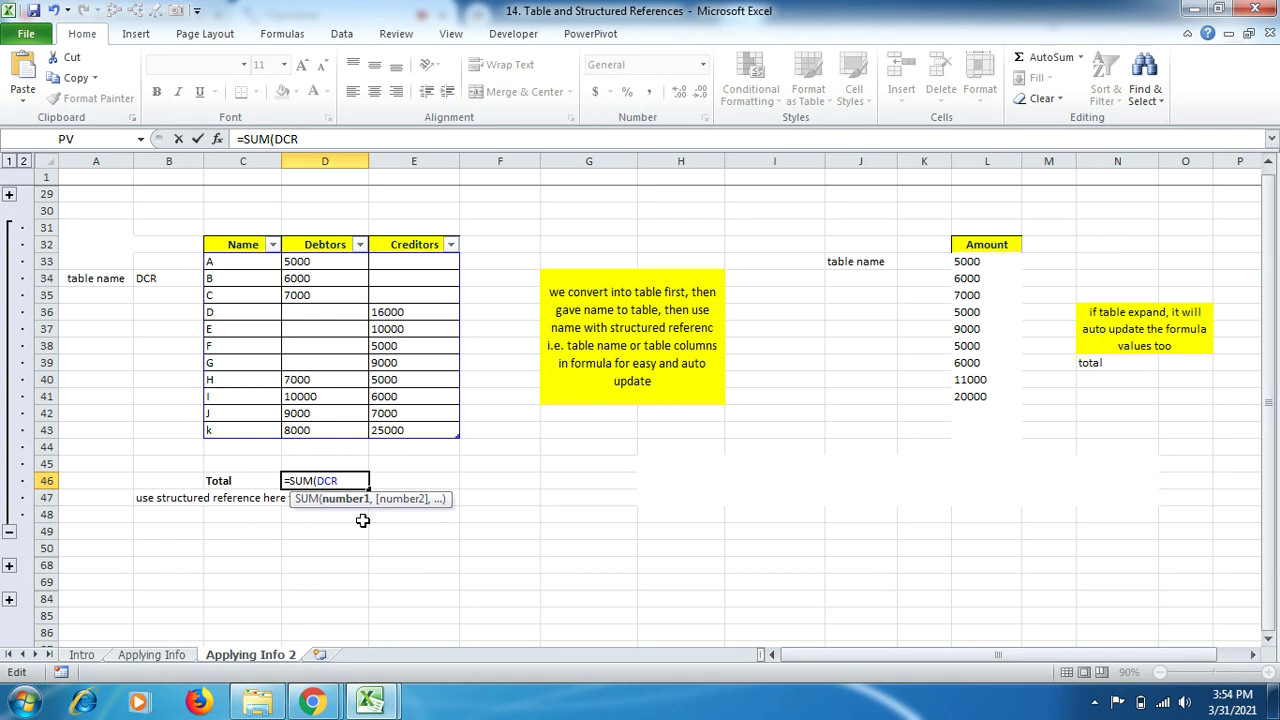
text([)
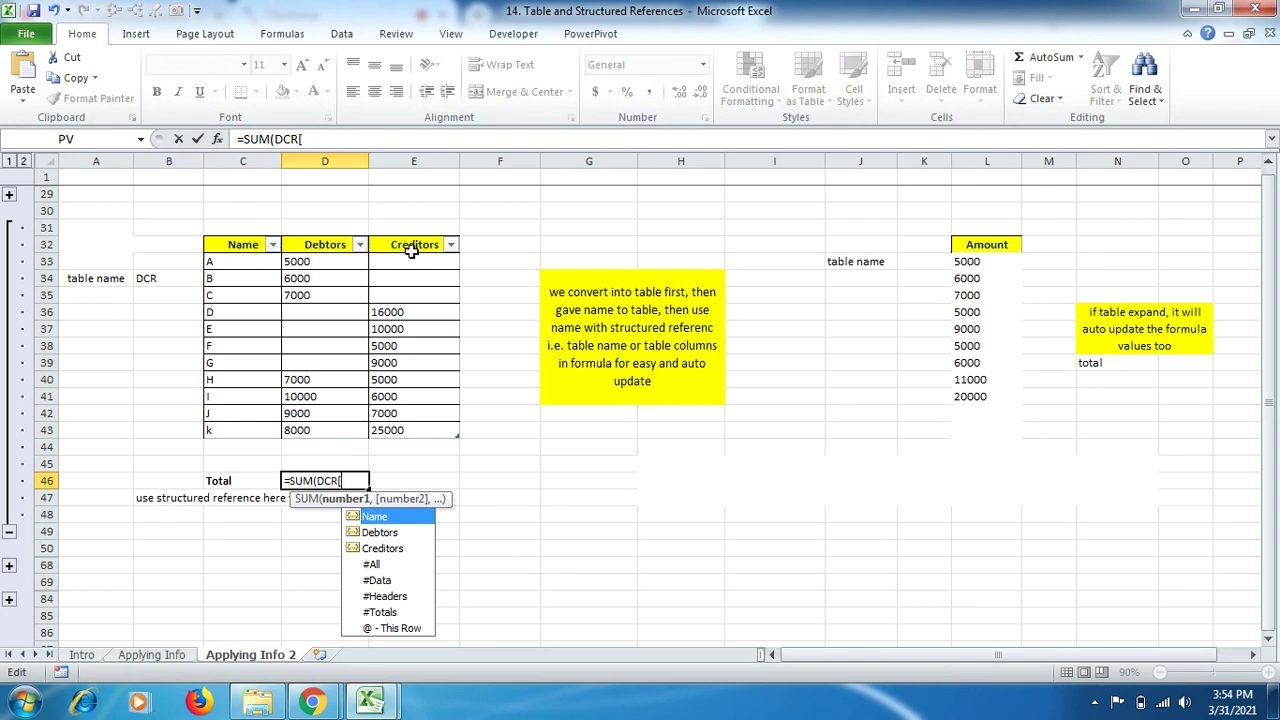
double_click(395, 532)
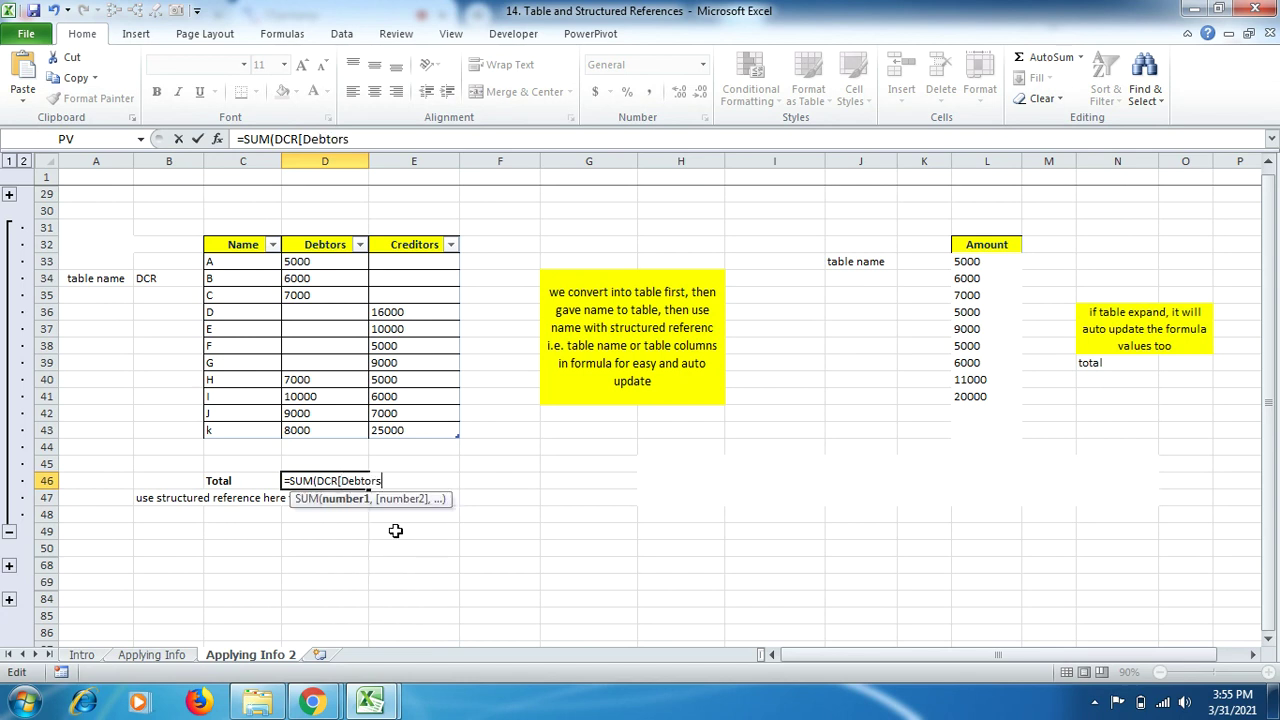
text(])
key(Return)
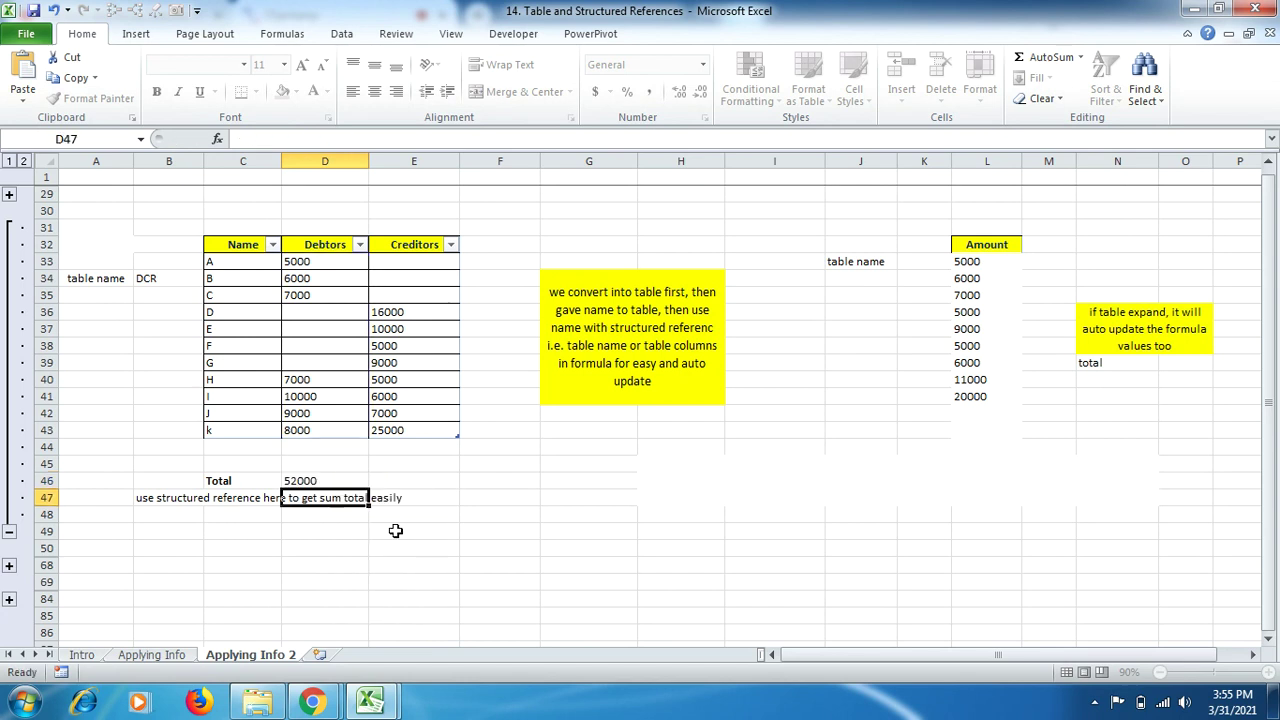
Inspect the Debtors total formula in D46 and the table column it references
click(349, 481)
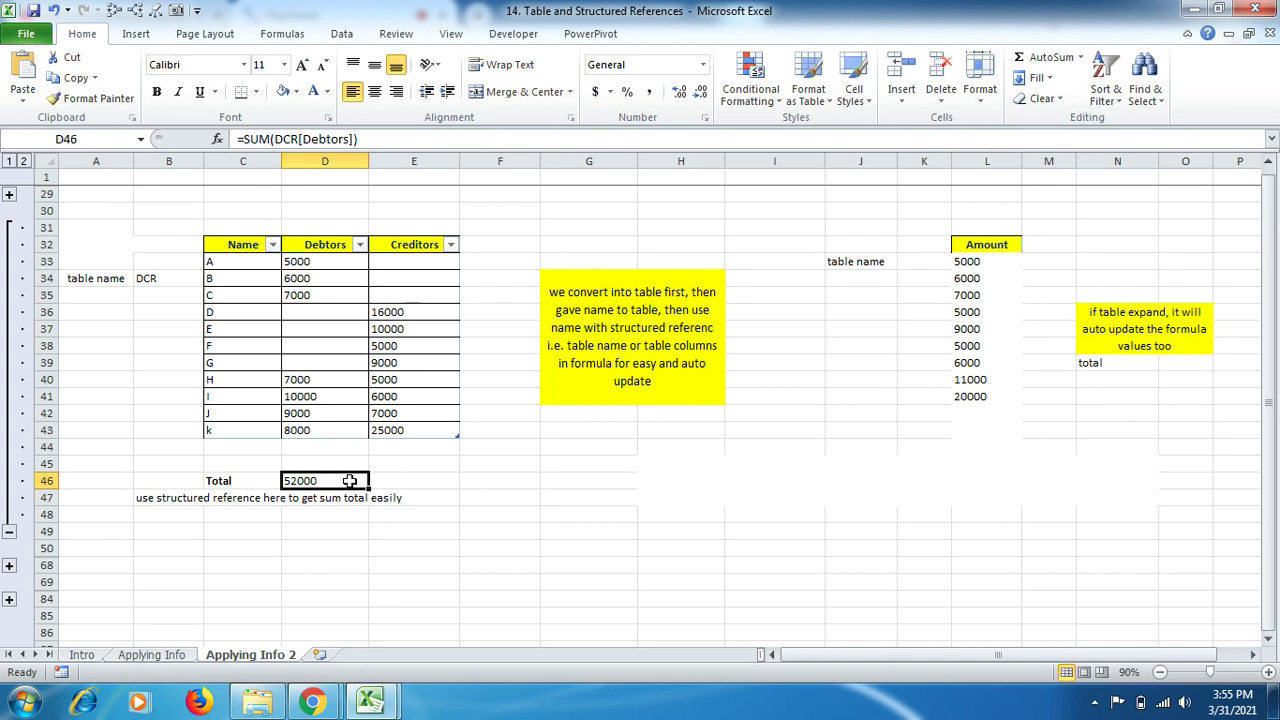
double_click(349, 481)
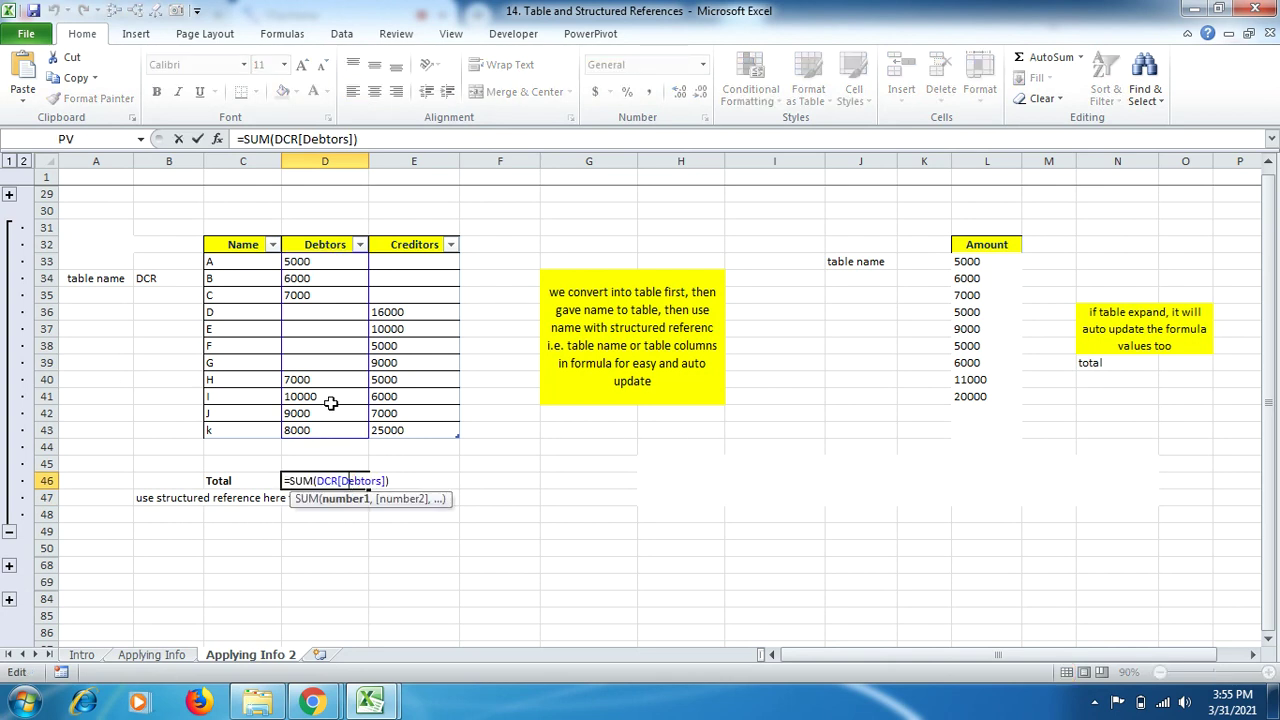
key(Return)
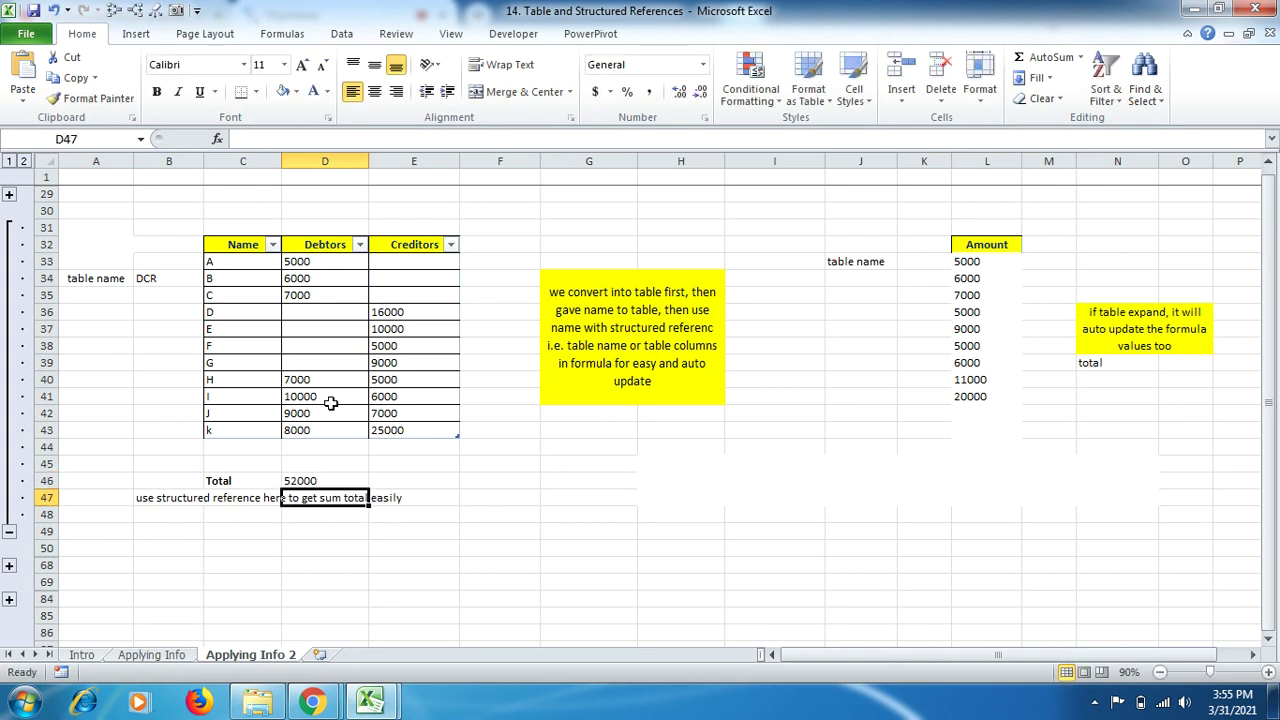
Fill the Debtors total formula from D46 across to E46 and check the Creditors reference there
click(355, 481)
drag(369, 489, 418, 481)
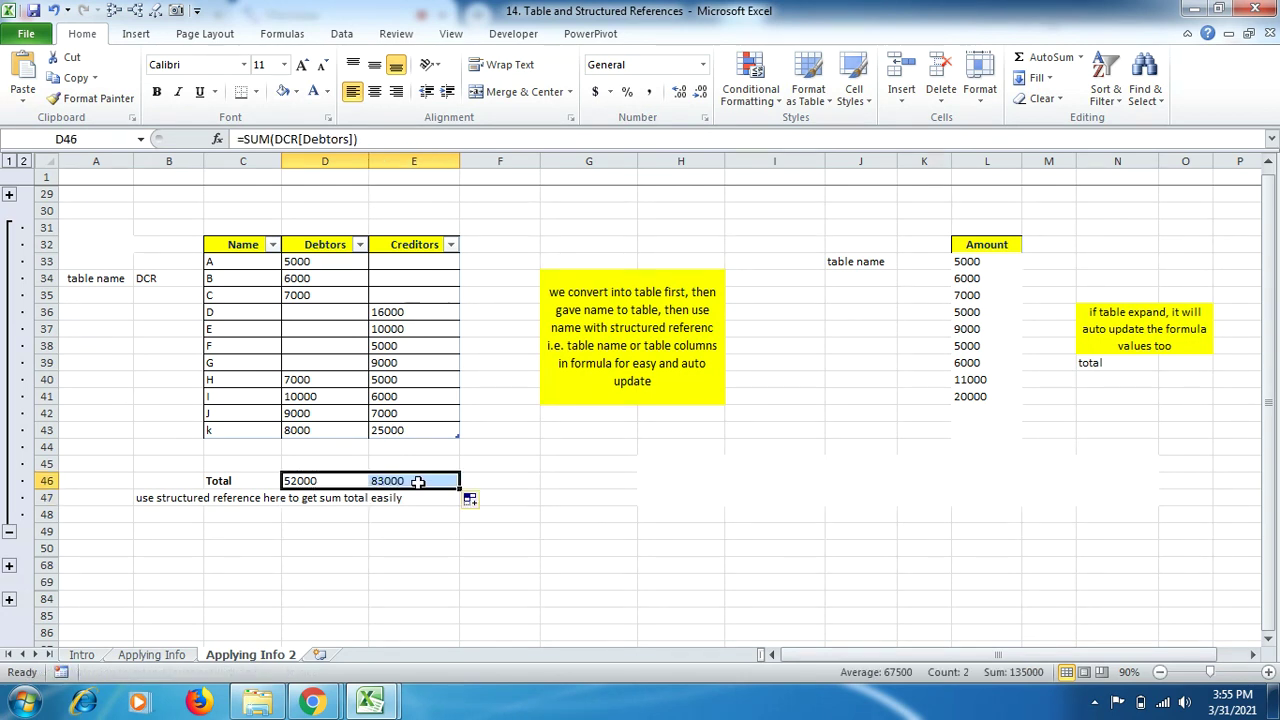
double_click(418, 481)
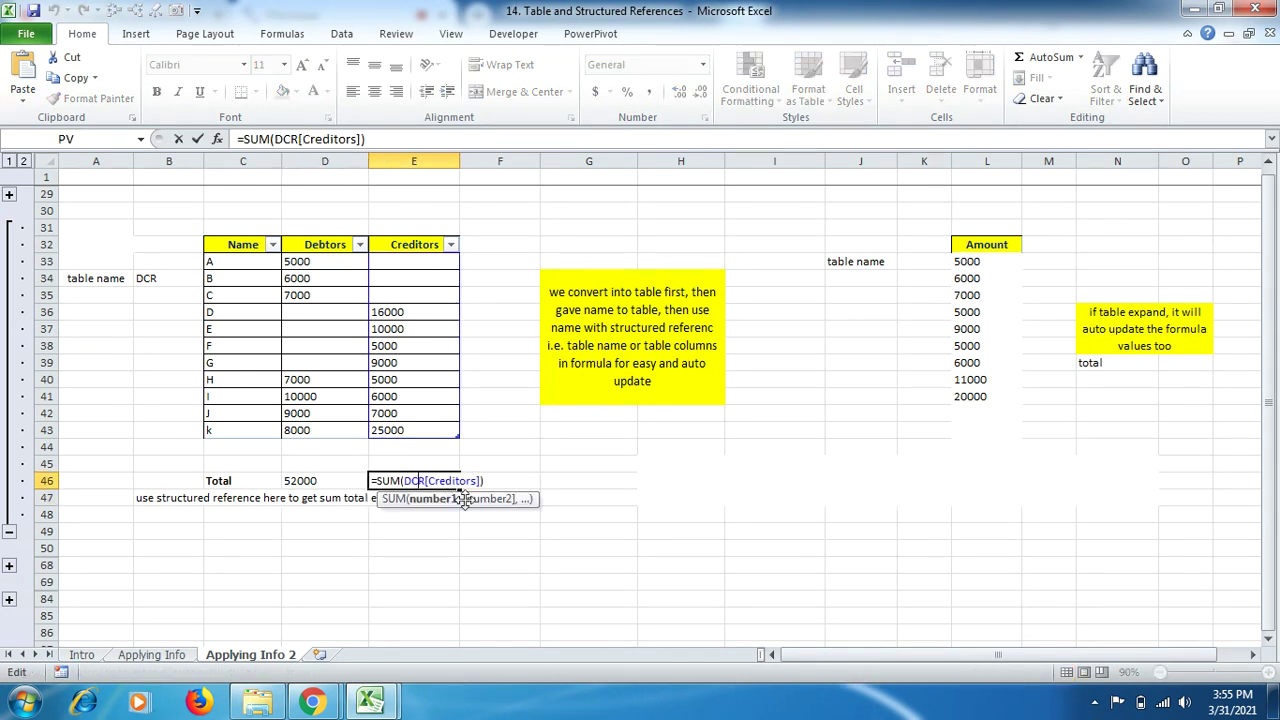
key(Return)
click(329, 482)
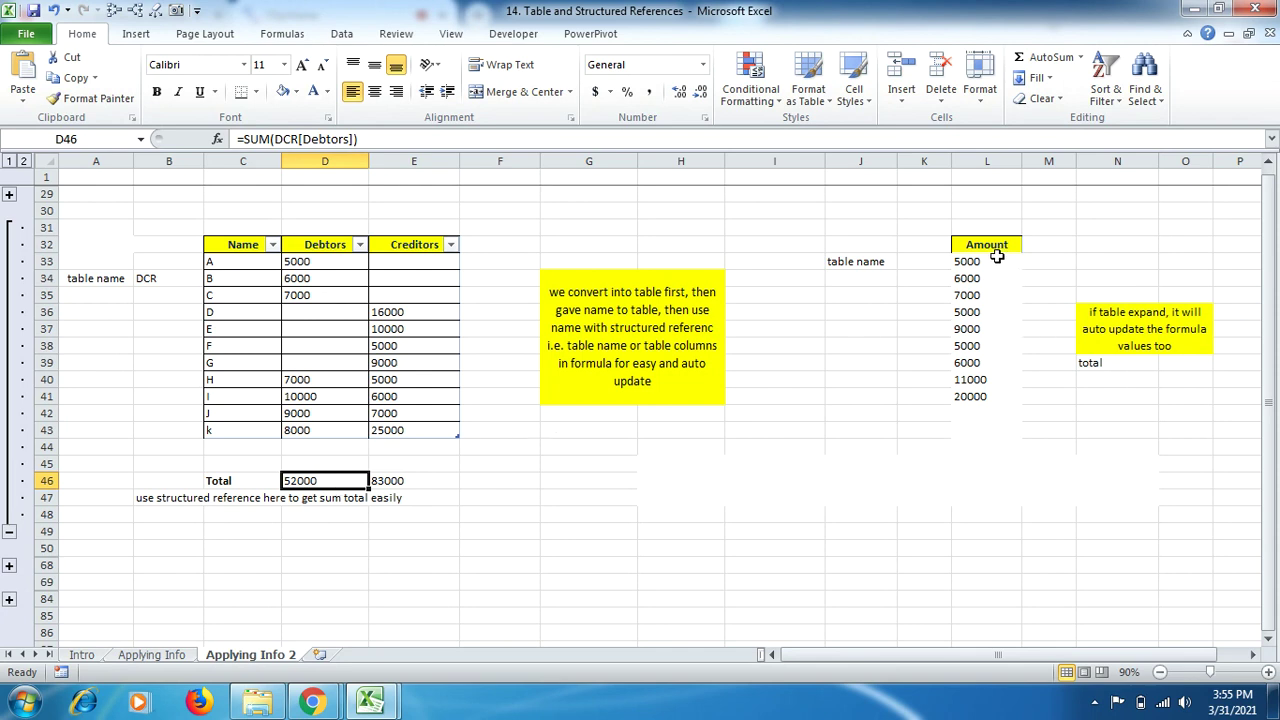
Convert the Amount data in L32:L41 into a table with headers
drag(997, 256, 990, 397)
click(985, 307)
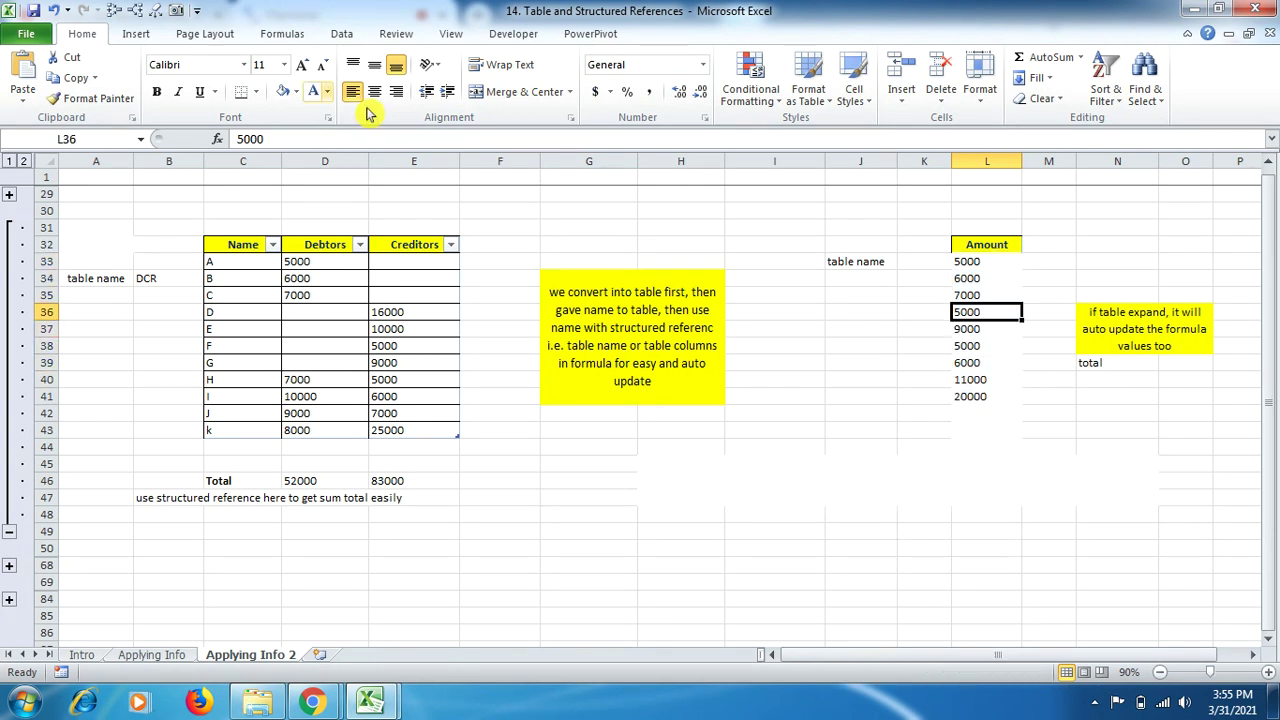
click(137, 34)
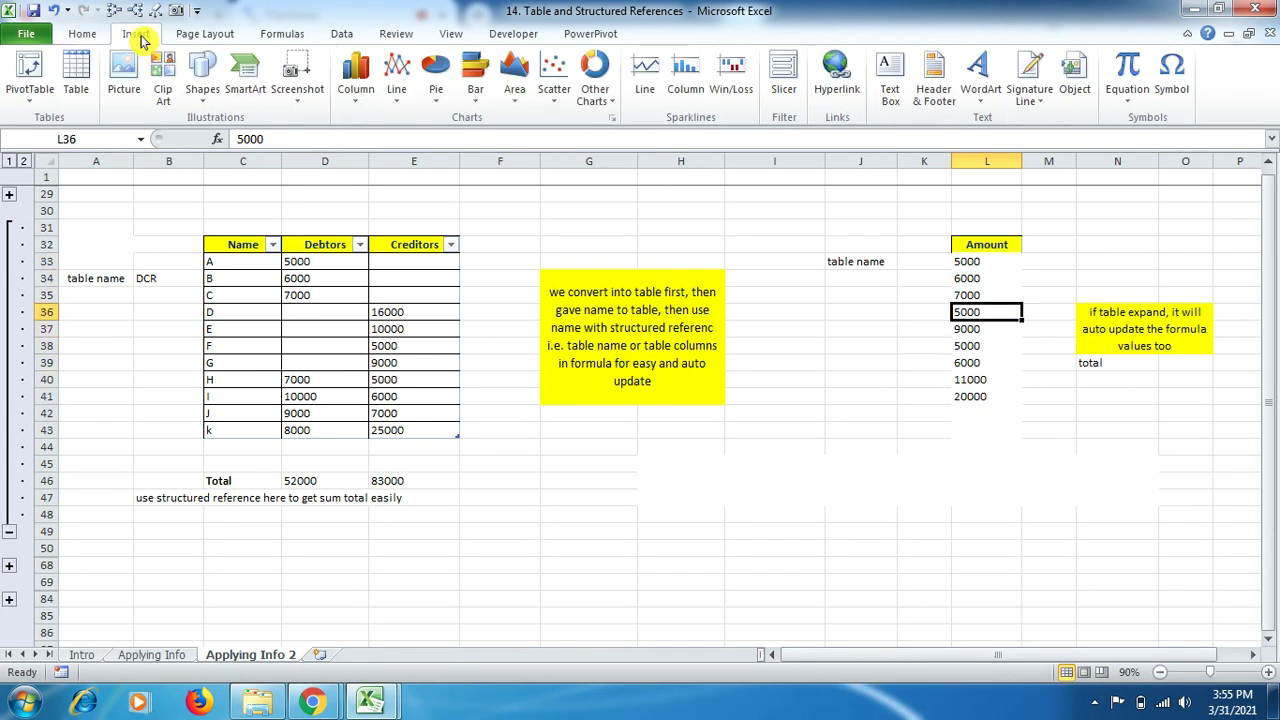
click(76, 75)
click(800, 513)
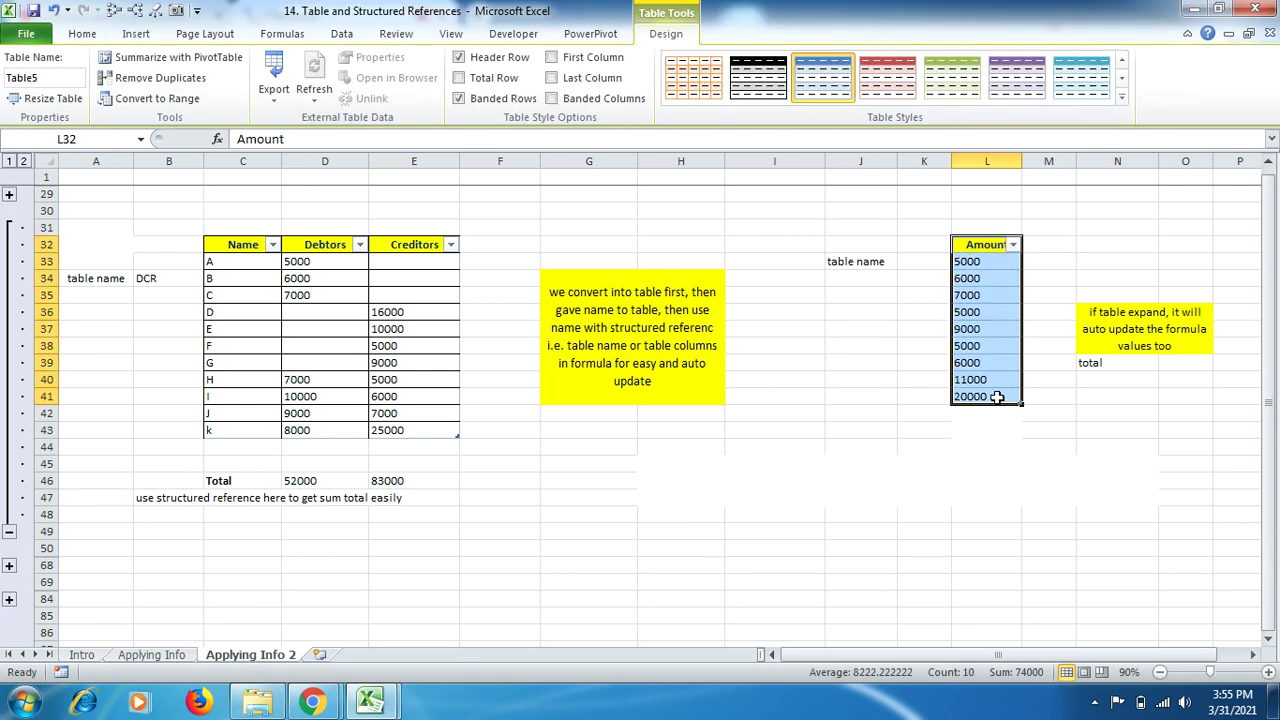
Look up the Amount table's name and enter Table5 in cell K33 beside the table name label
click(981, 314)
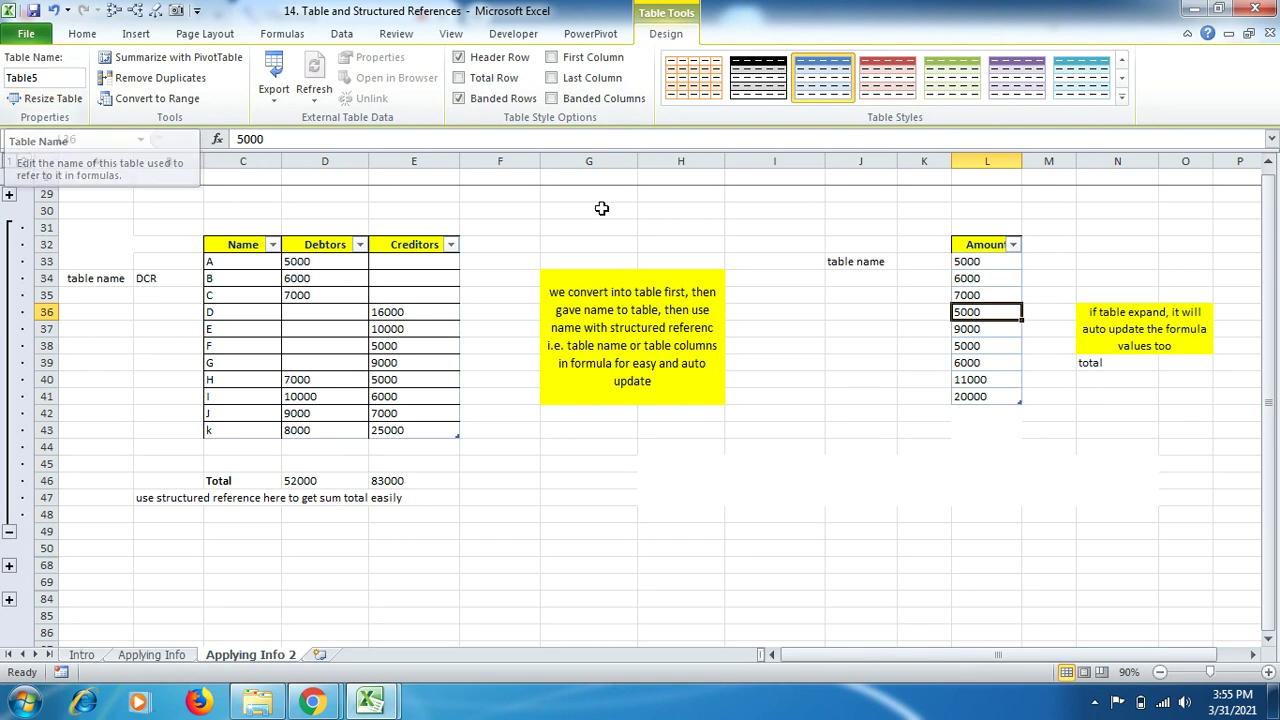
click(912, 260)
text(T)
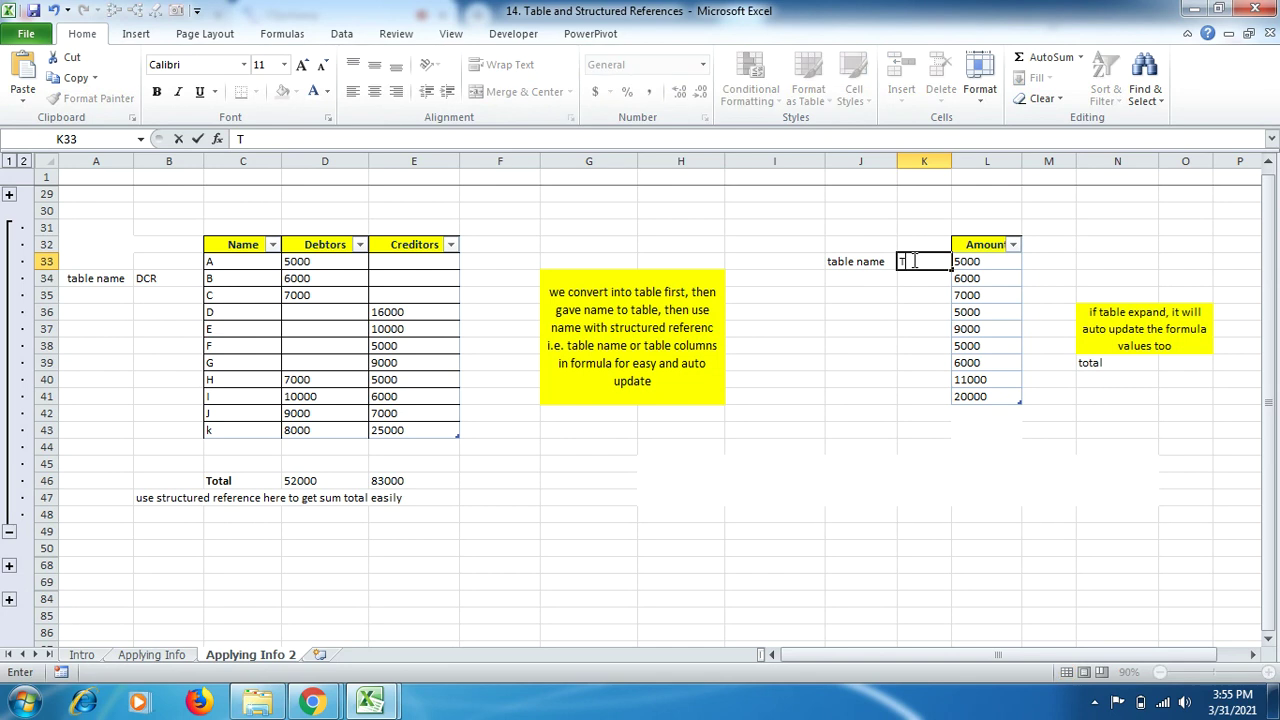
text(able5)
Total the Amount column in cell O39 with the formula =SUM(Table5[Amount])
click(1115, 363)
click(1177, 363)
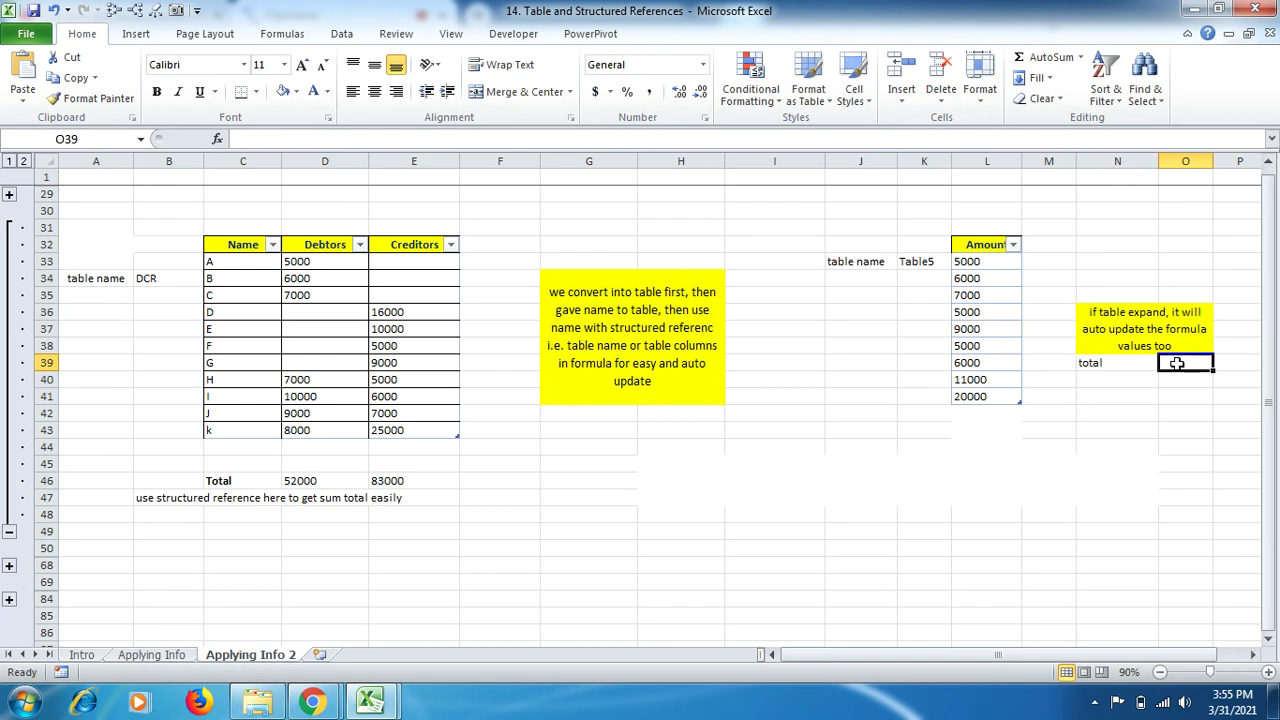
text(=sum)
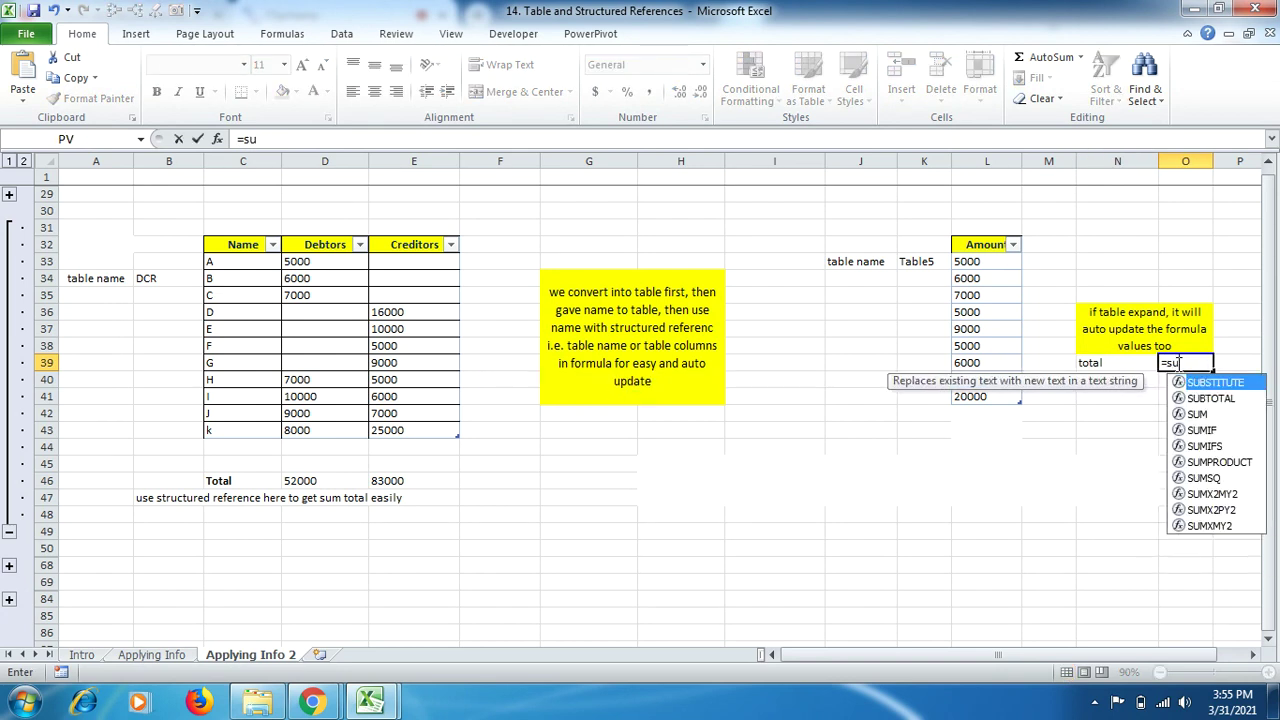
double_click(1198, 384)
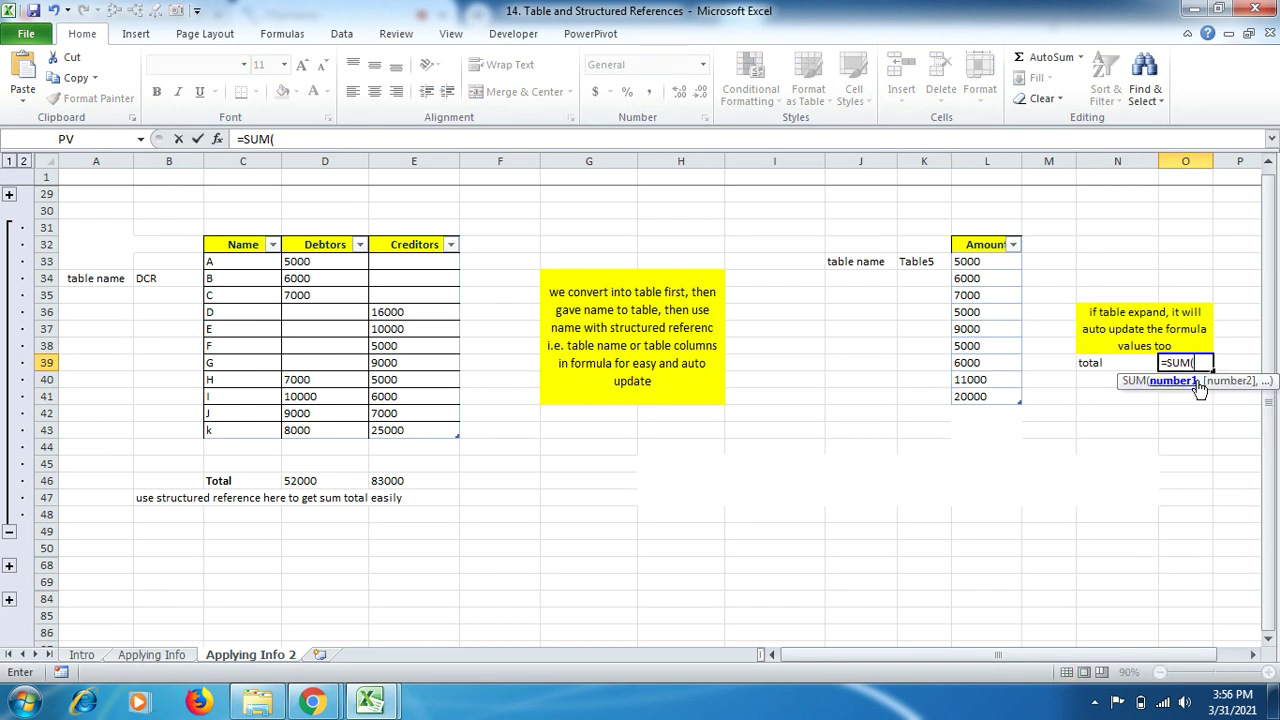
text(tab)
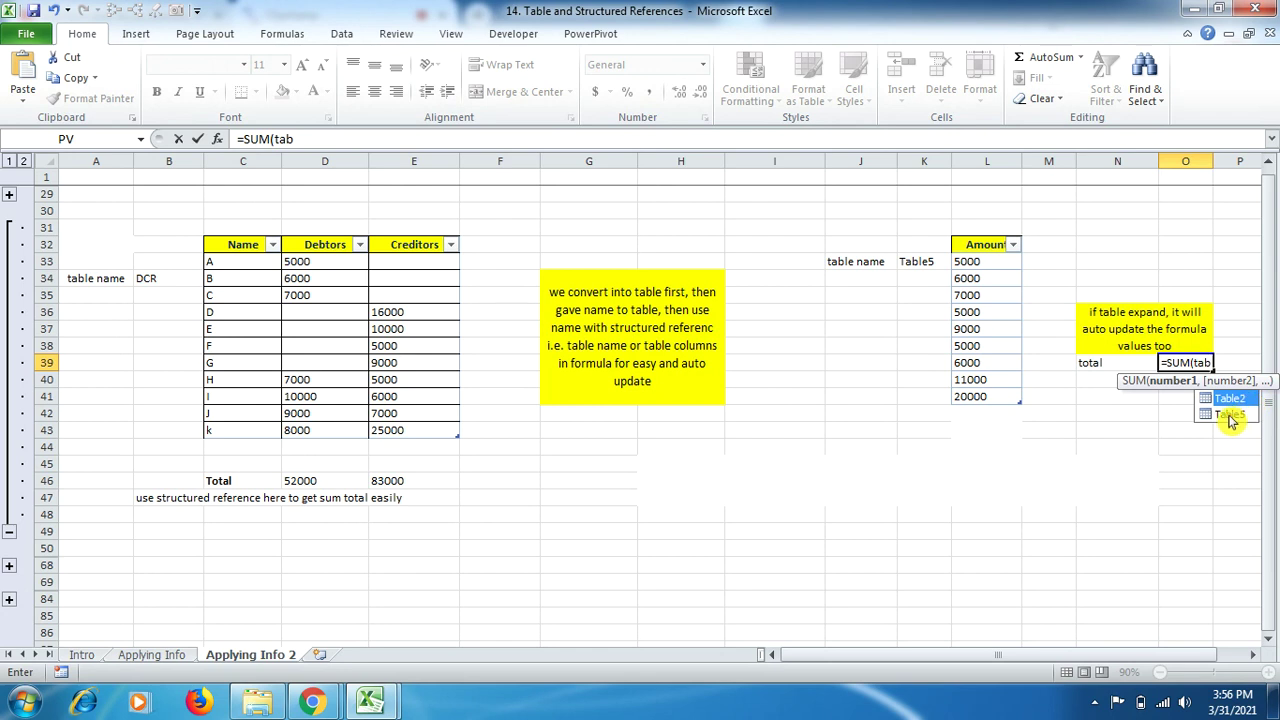
click(1231, 416)
double_click(1231, 416)
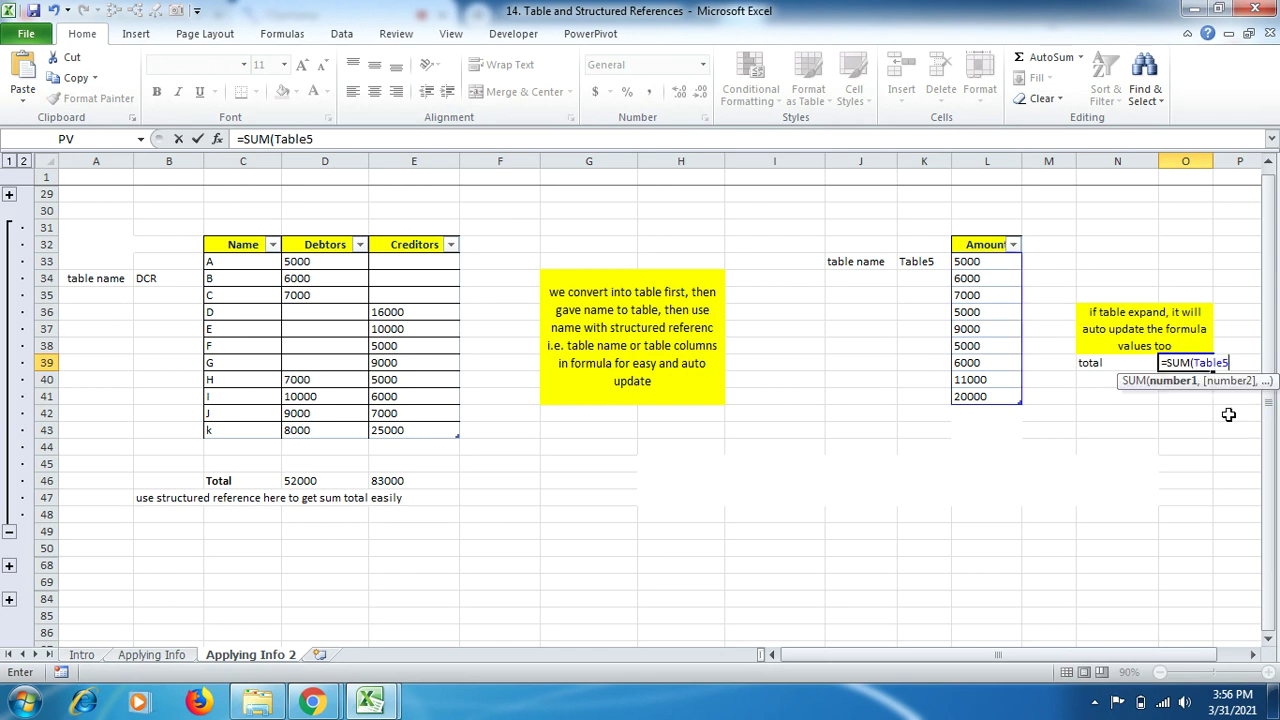
text([)
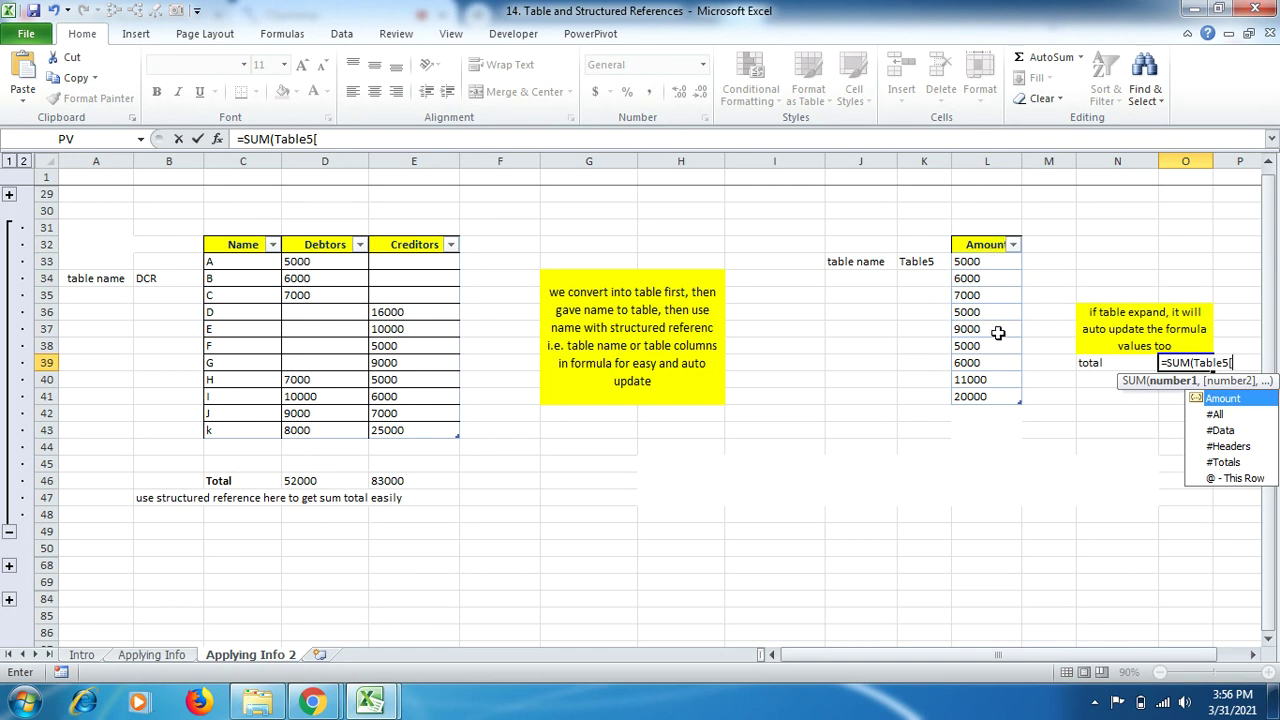
double_click(1237, 400)
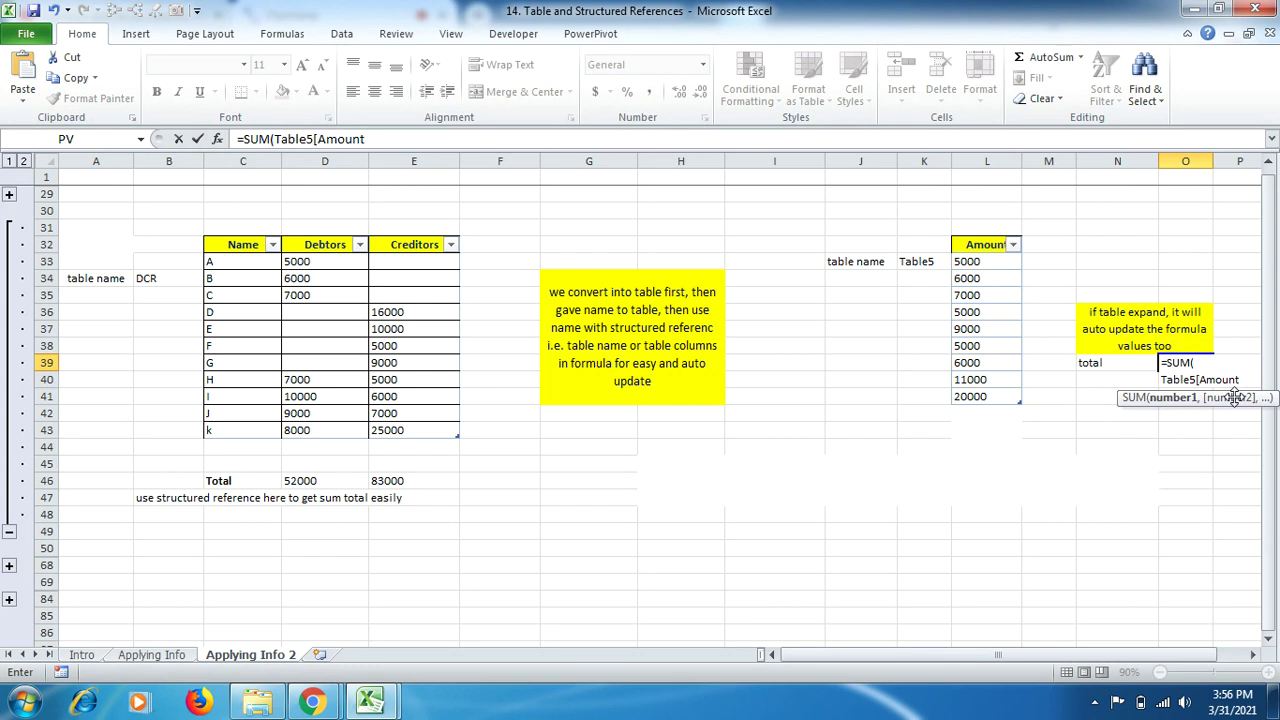
text(])
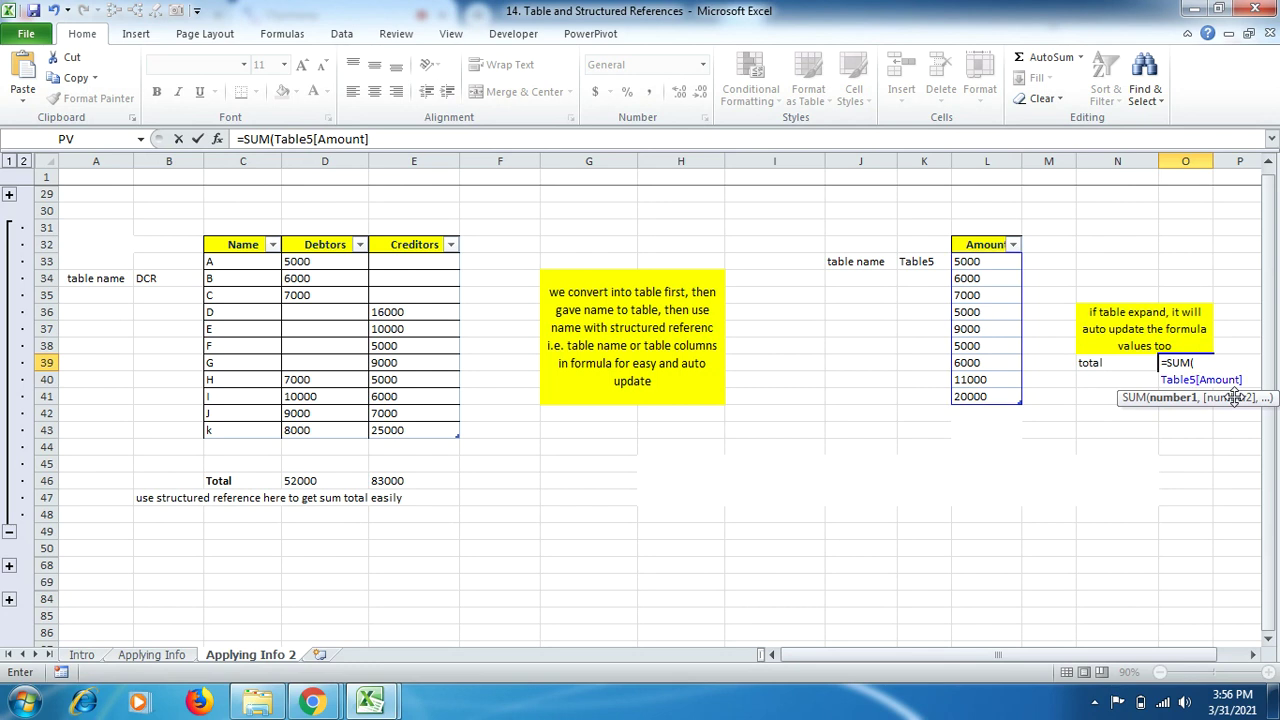
key(Return)
click(1186, 362)
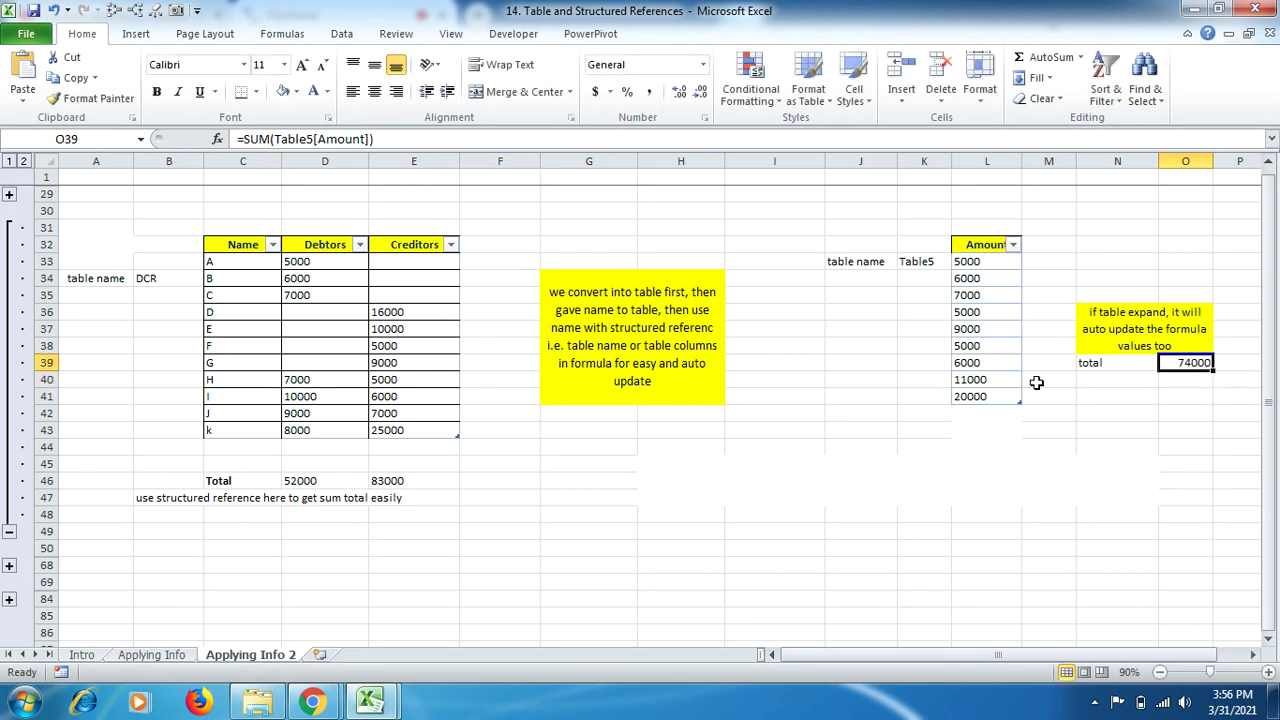
Extend the Amount table with the new values 50000 in L42 and 10000 in L43
click(995, 396)
key(Down)
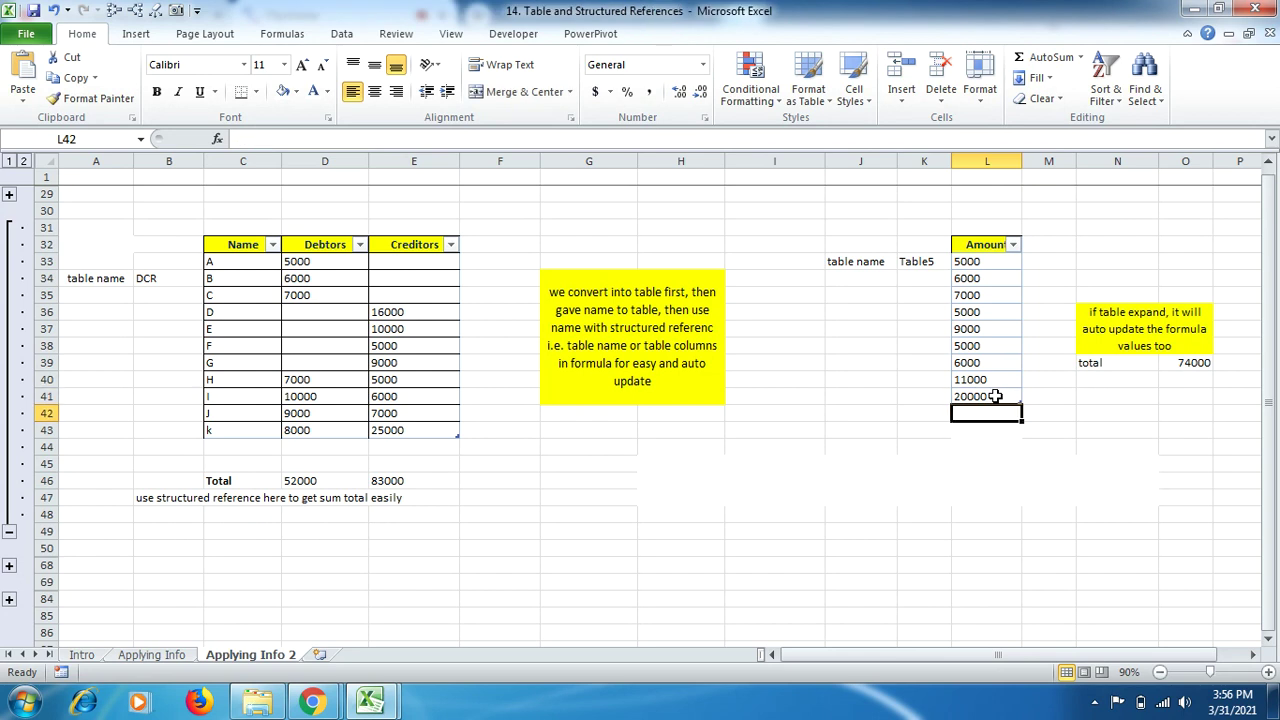
text(50000)
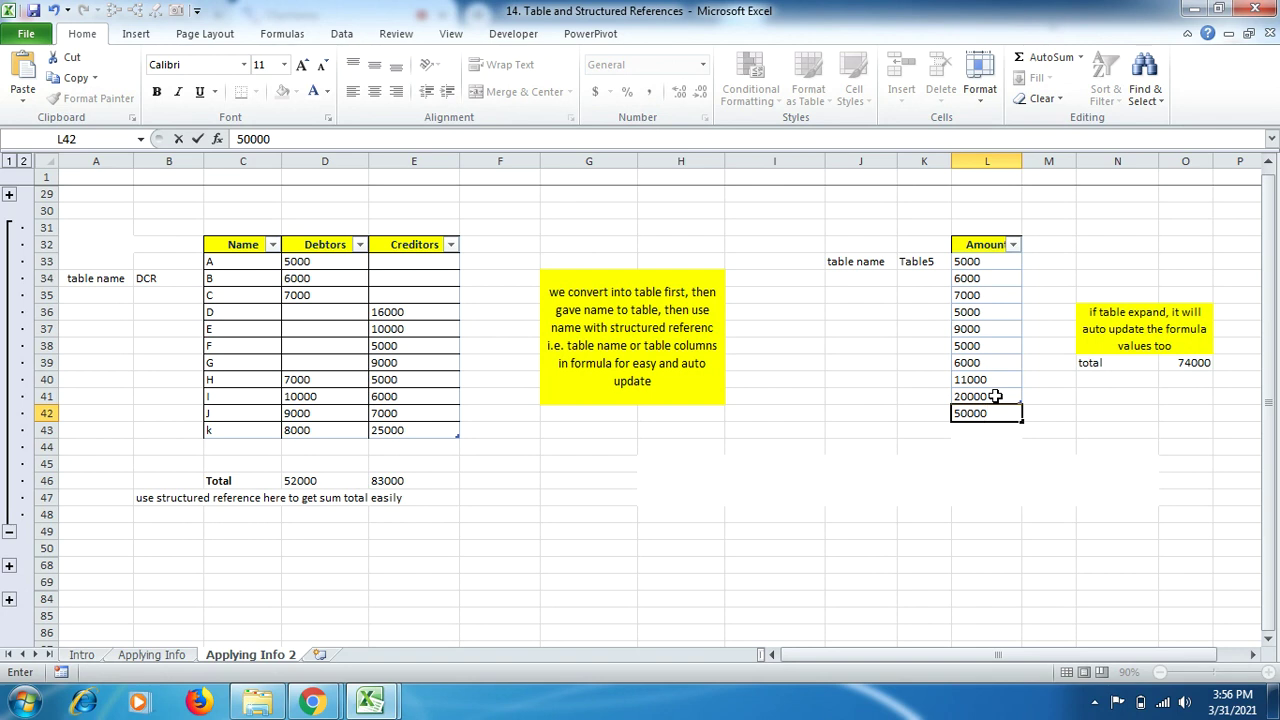
key(Return)
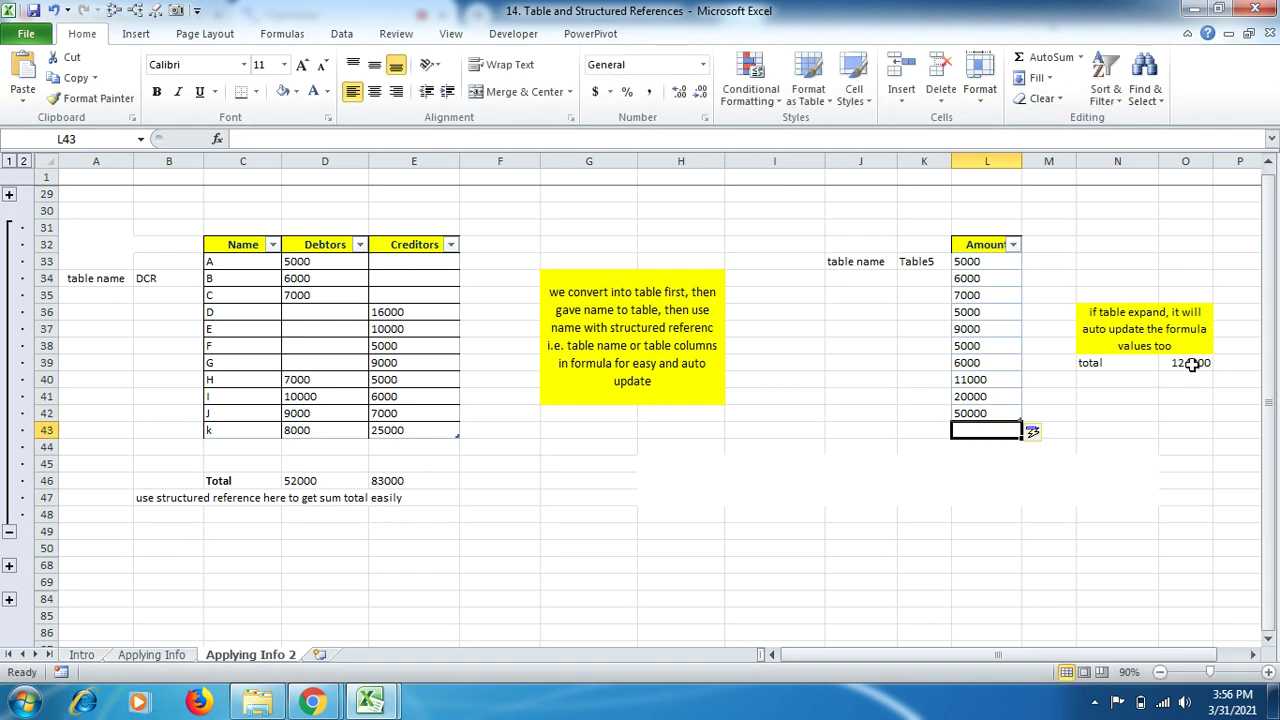
text(10000)
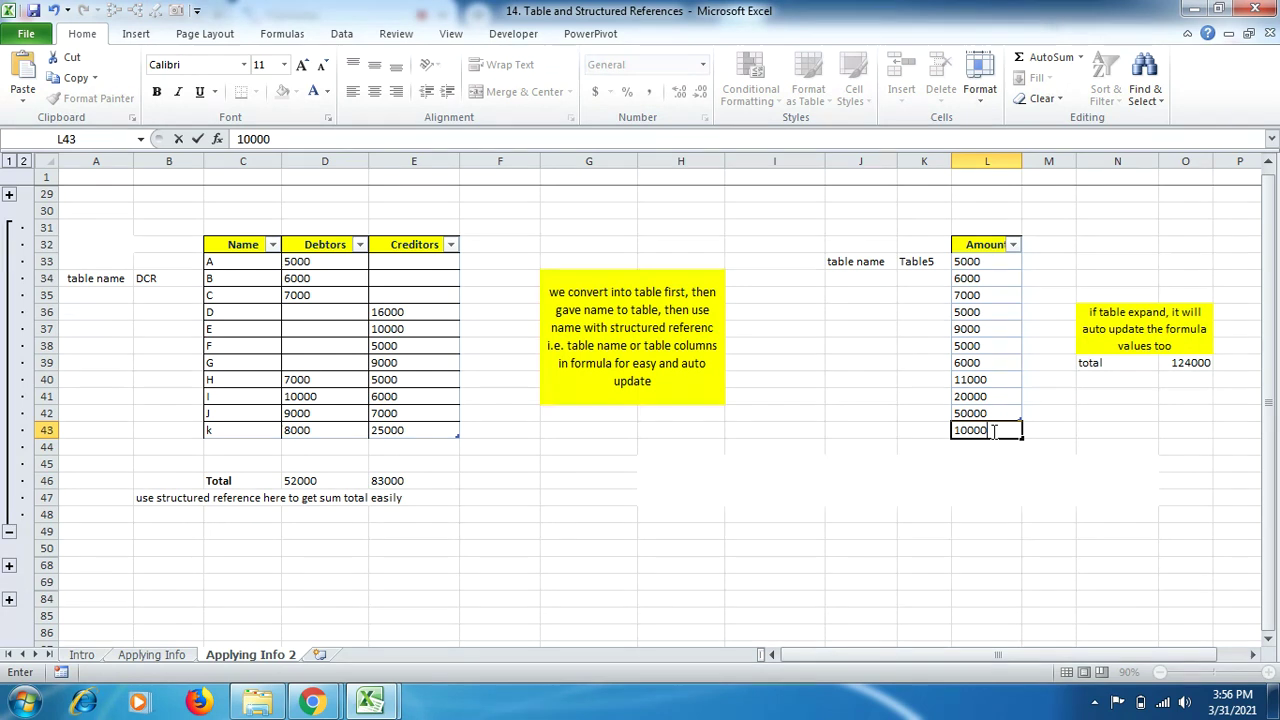
key(Return)
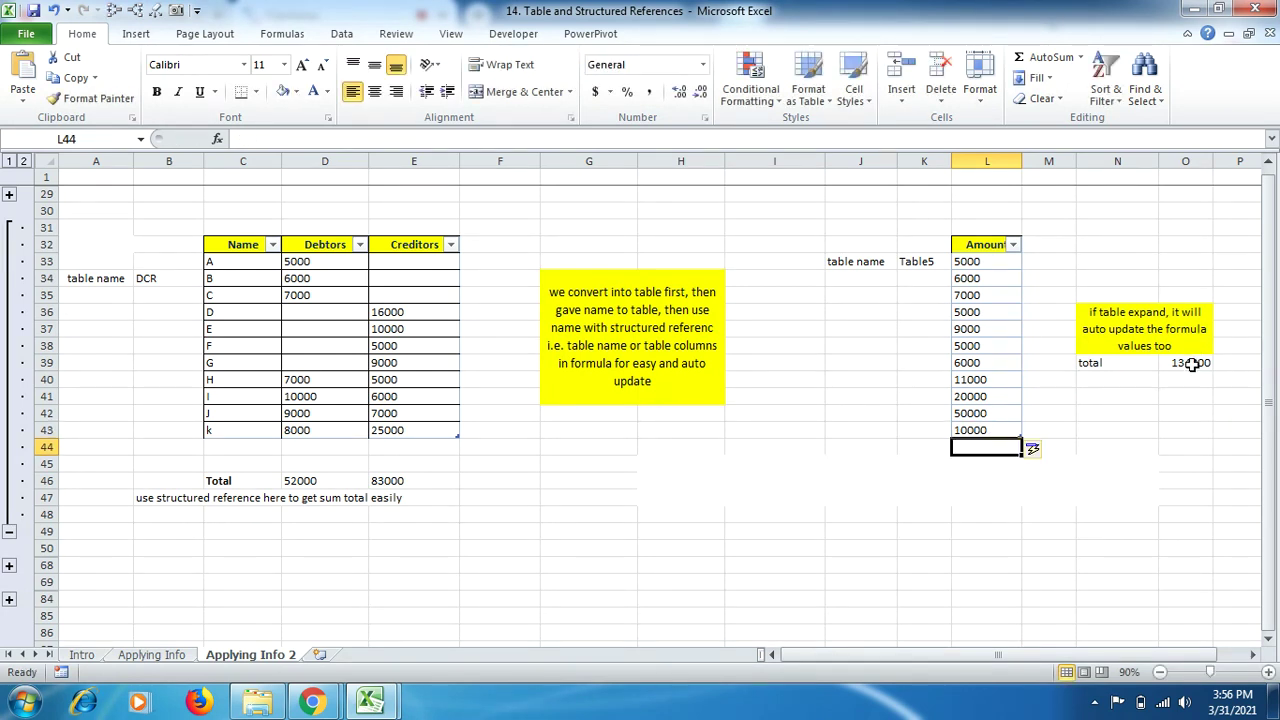
key(Return)
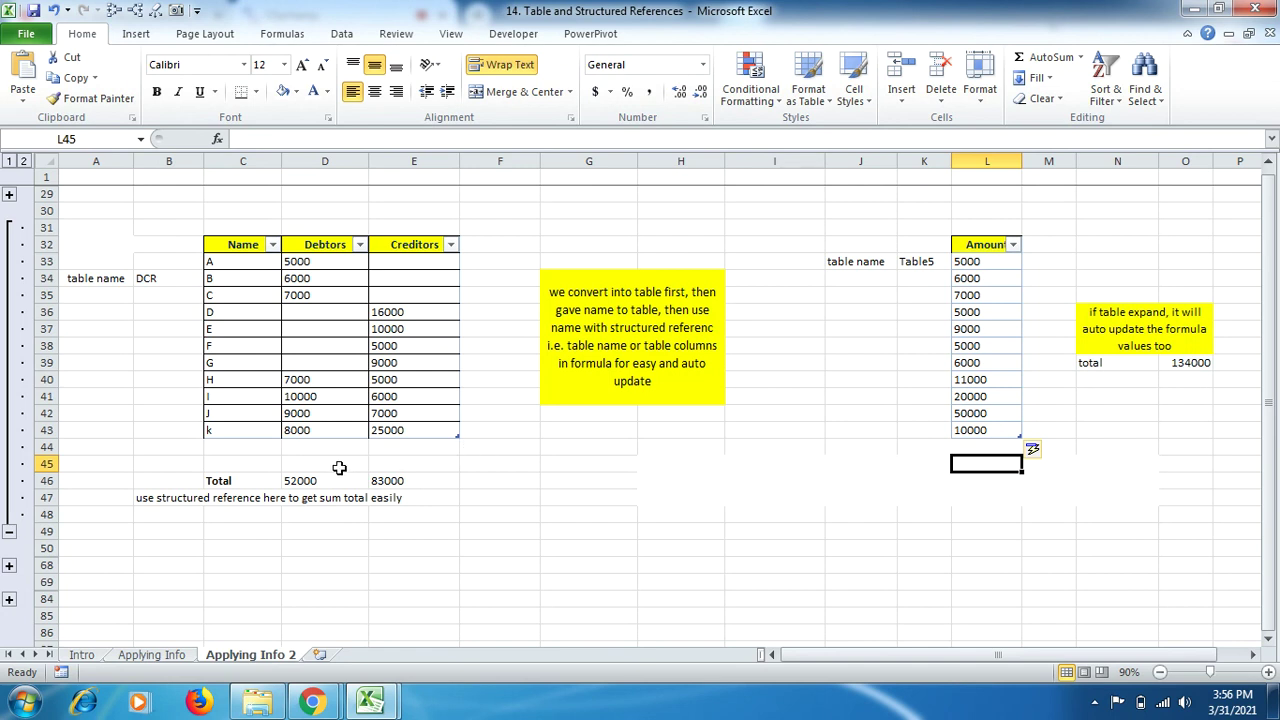
Extend the Debtors and Creditors table with 12000 in D44, 6500 in E44 and -65000 in E45
click(306, 447)
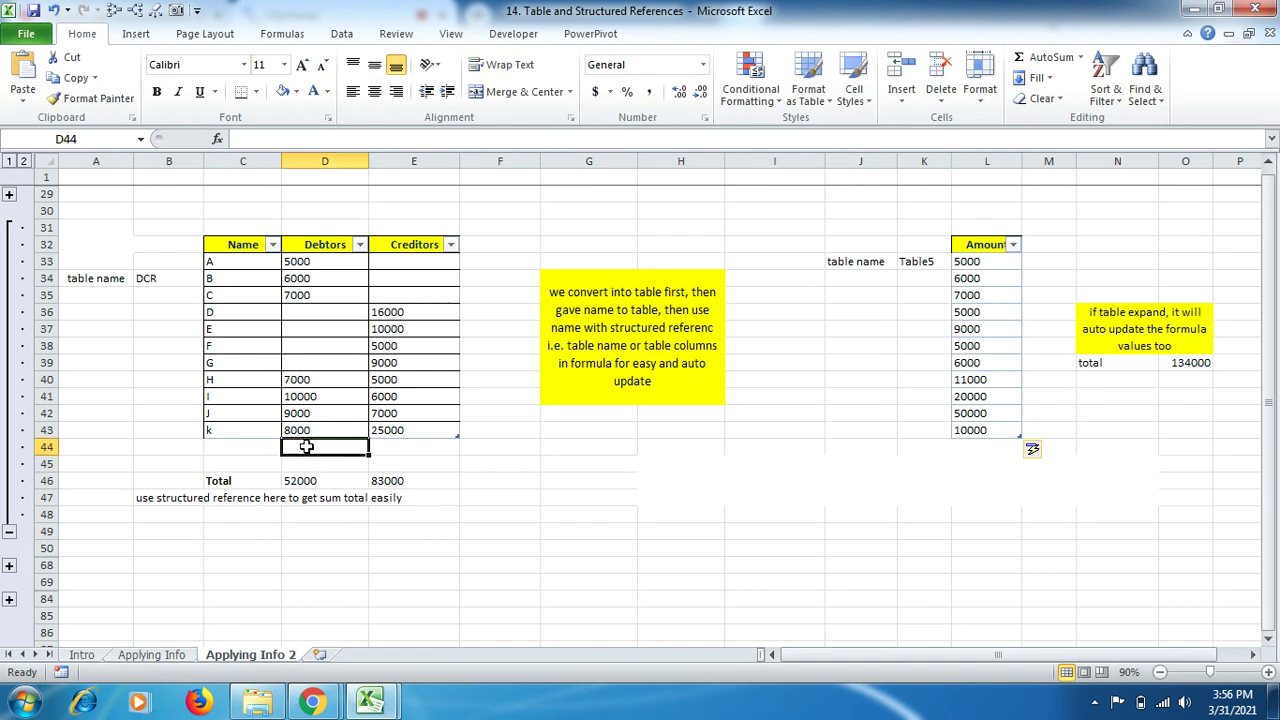
text(12000)
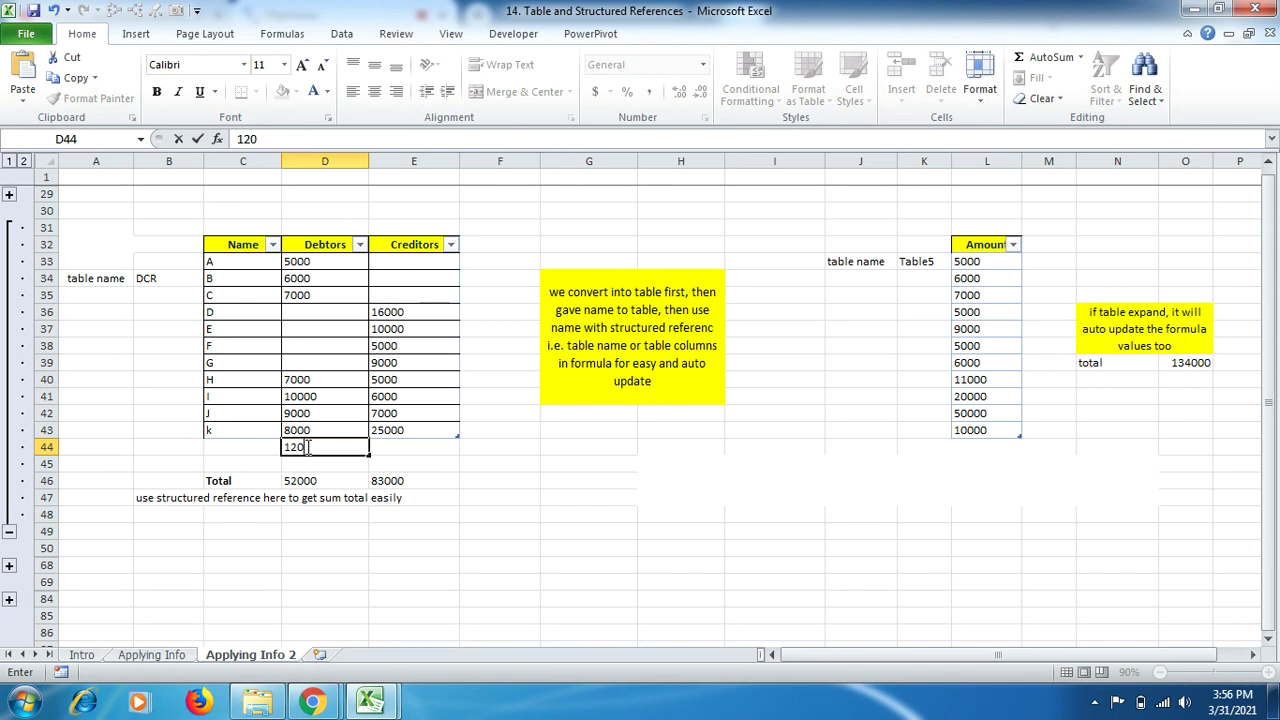
click(380, 448)
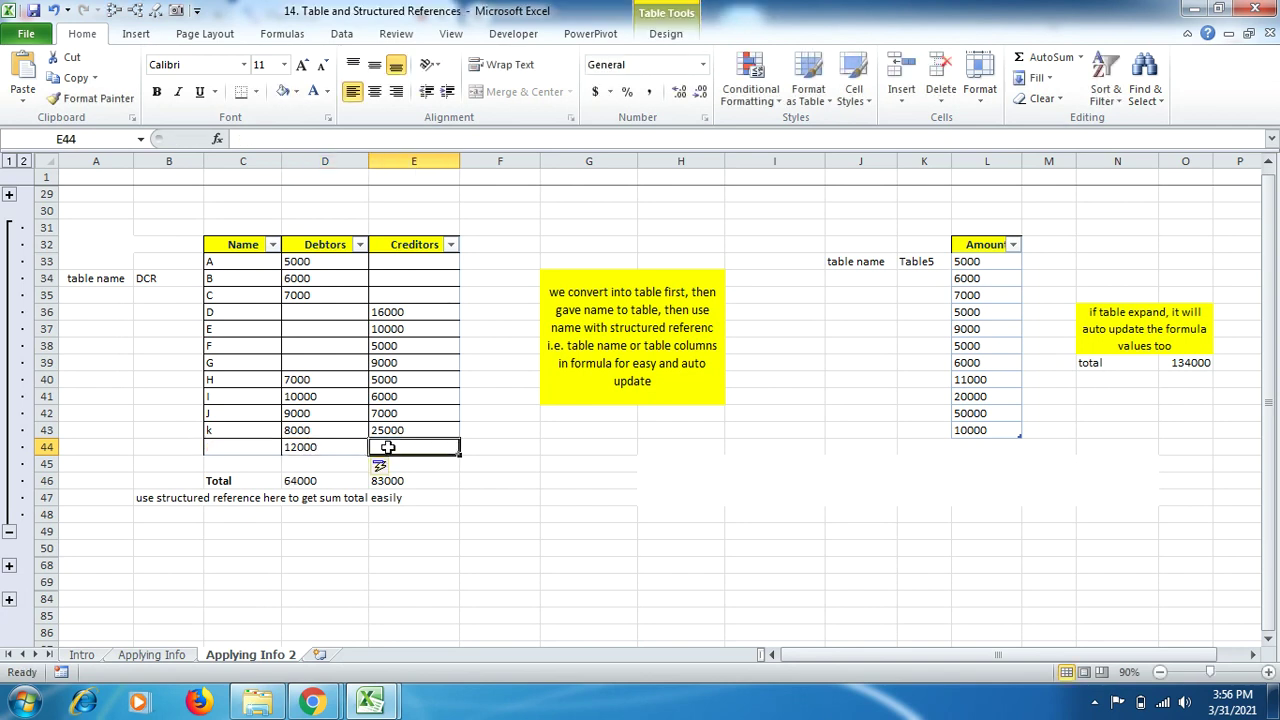
text(6500)
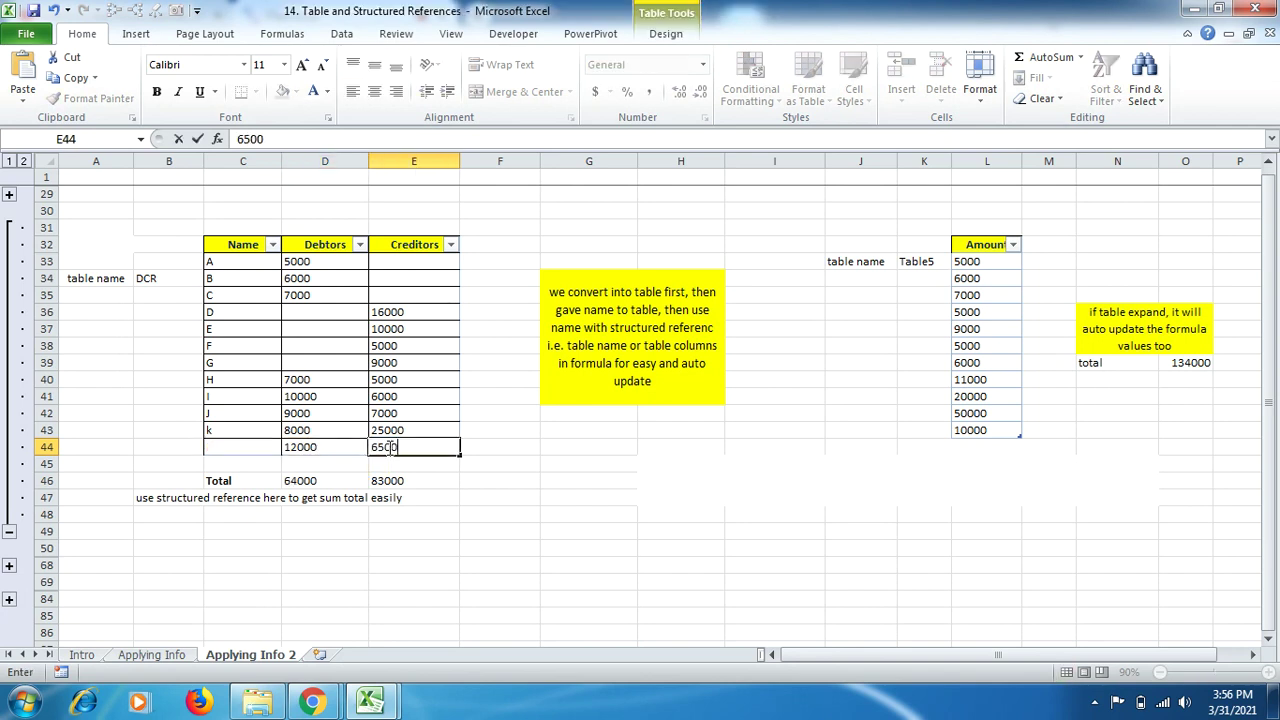
key(Return)
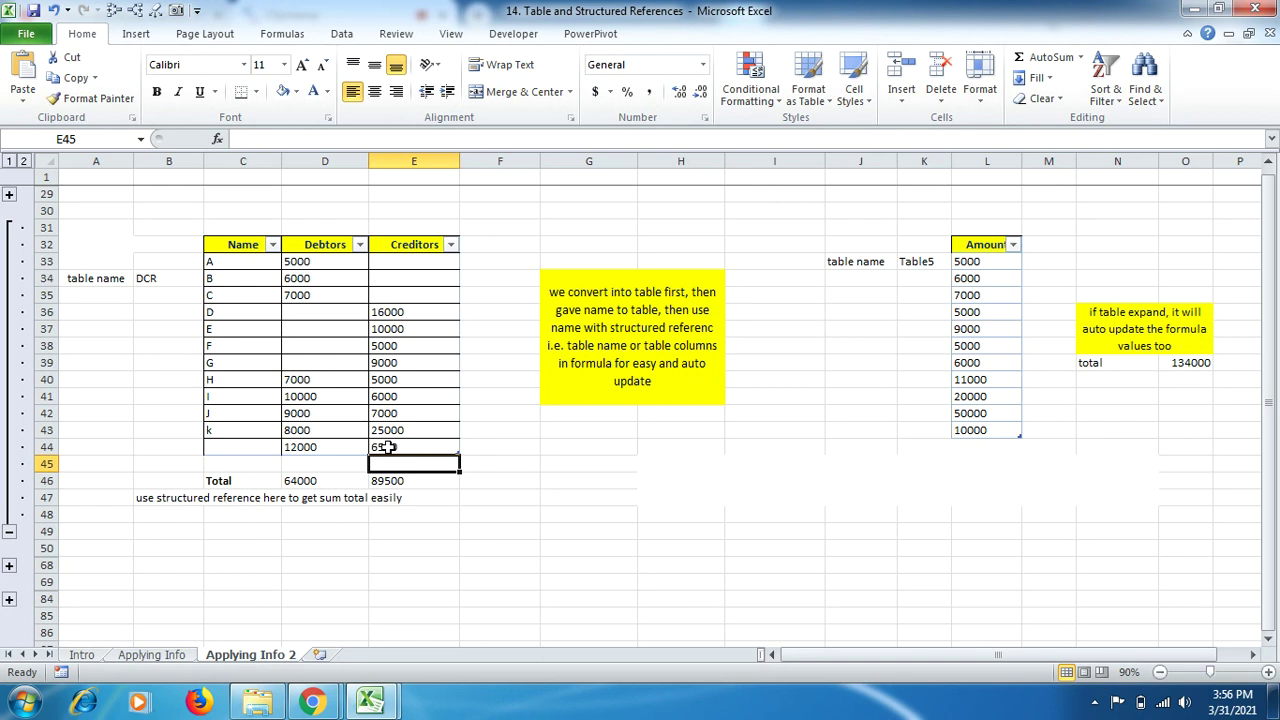
text(-65000)
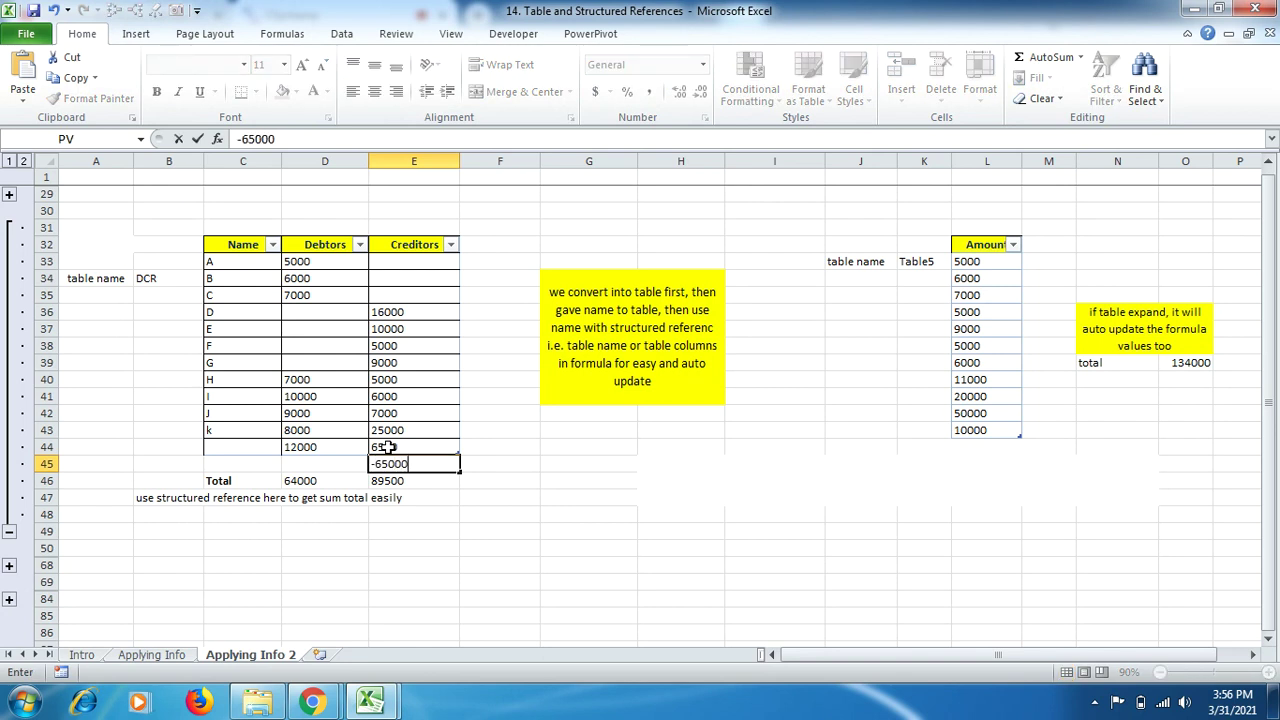
key(Return)
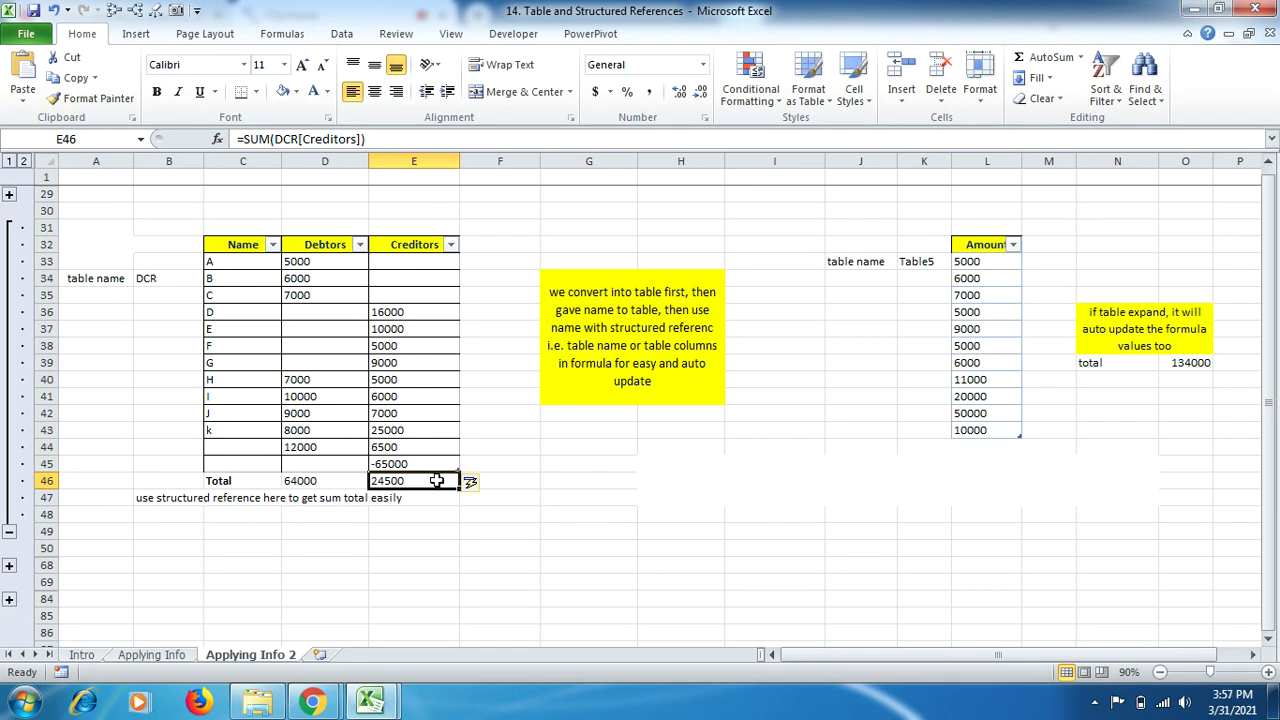
Collapse the current row group, expand the next one, and convert the bill data in D51:H62 into a table with headers
click(9, 532)
click(9, 262)
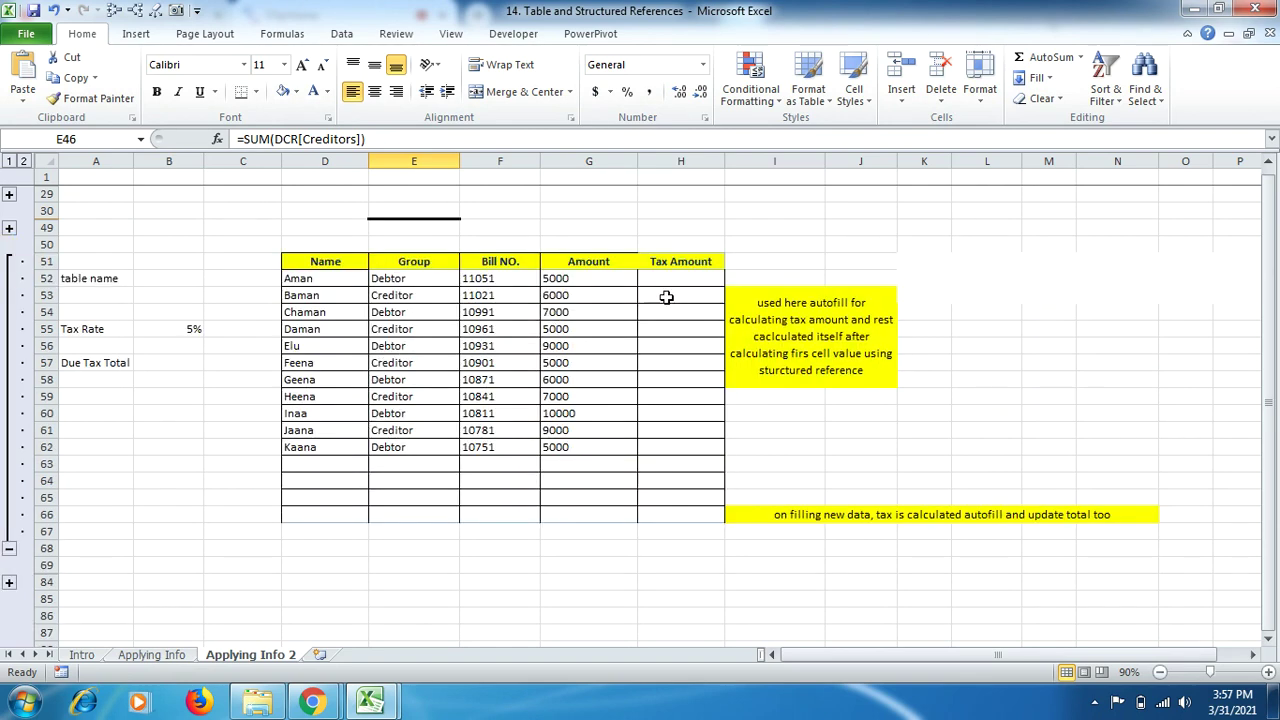
click(595, 296)
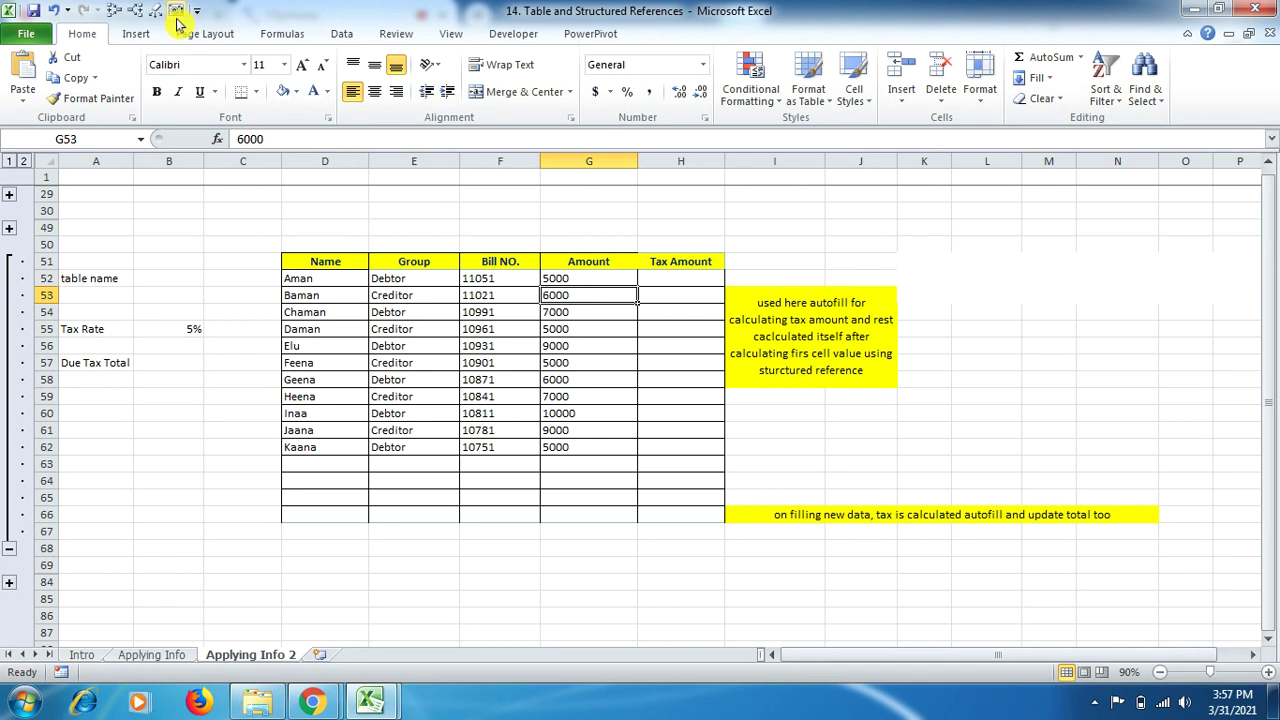
click(137, 34)
key(ctrl+t)
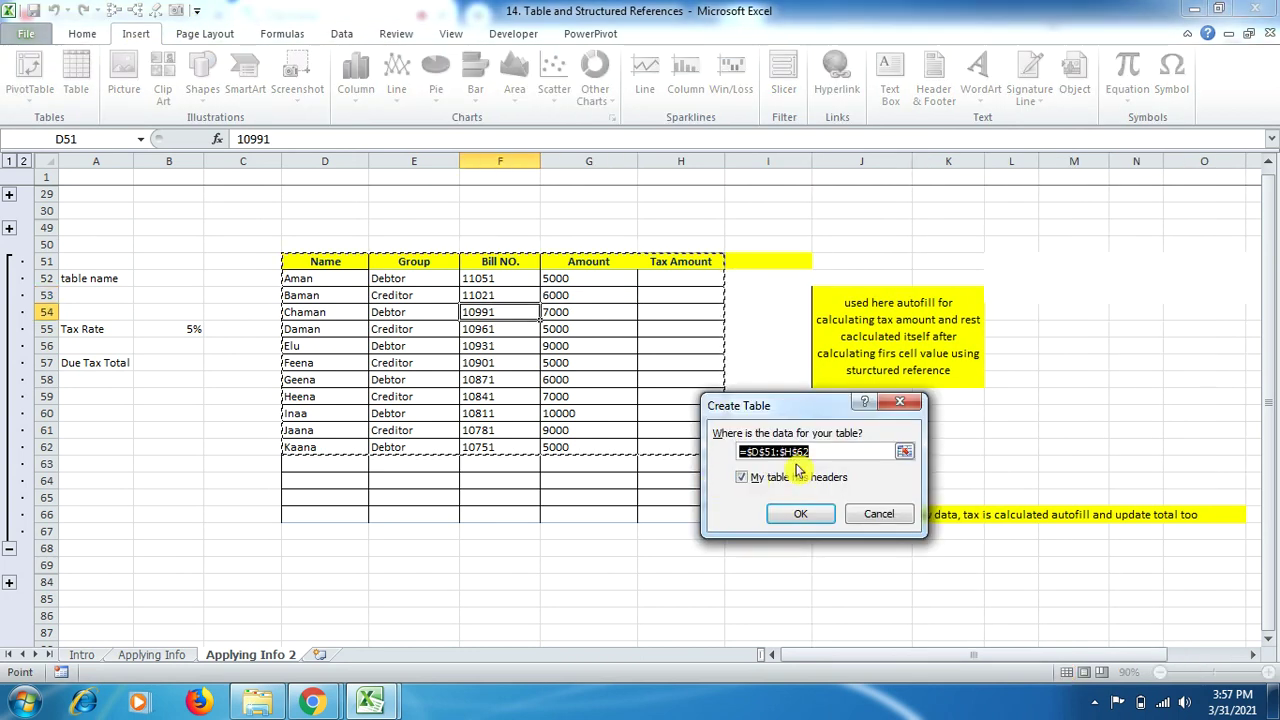
click(806, 516)
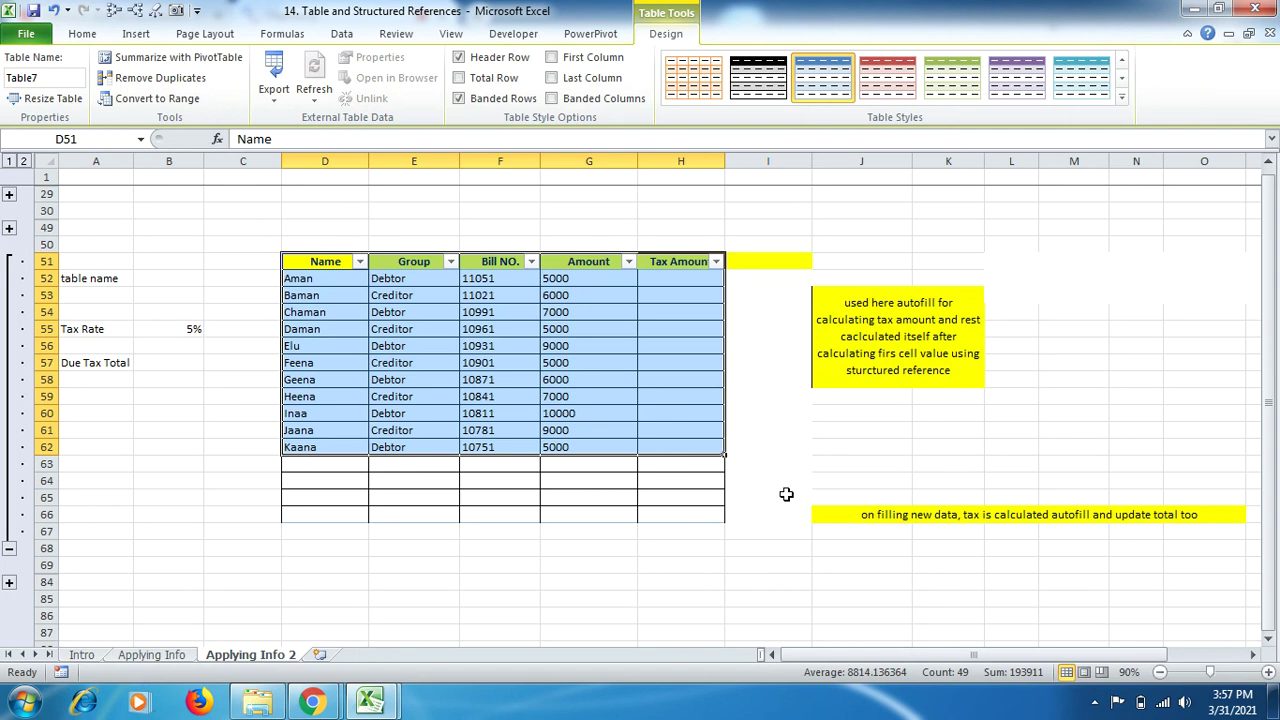
click(683, 375)
click(677, 280)
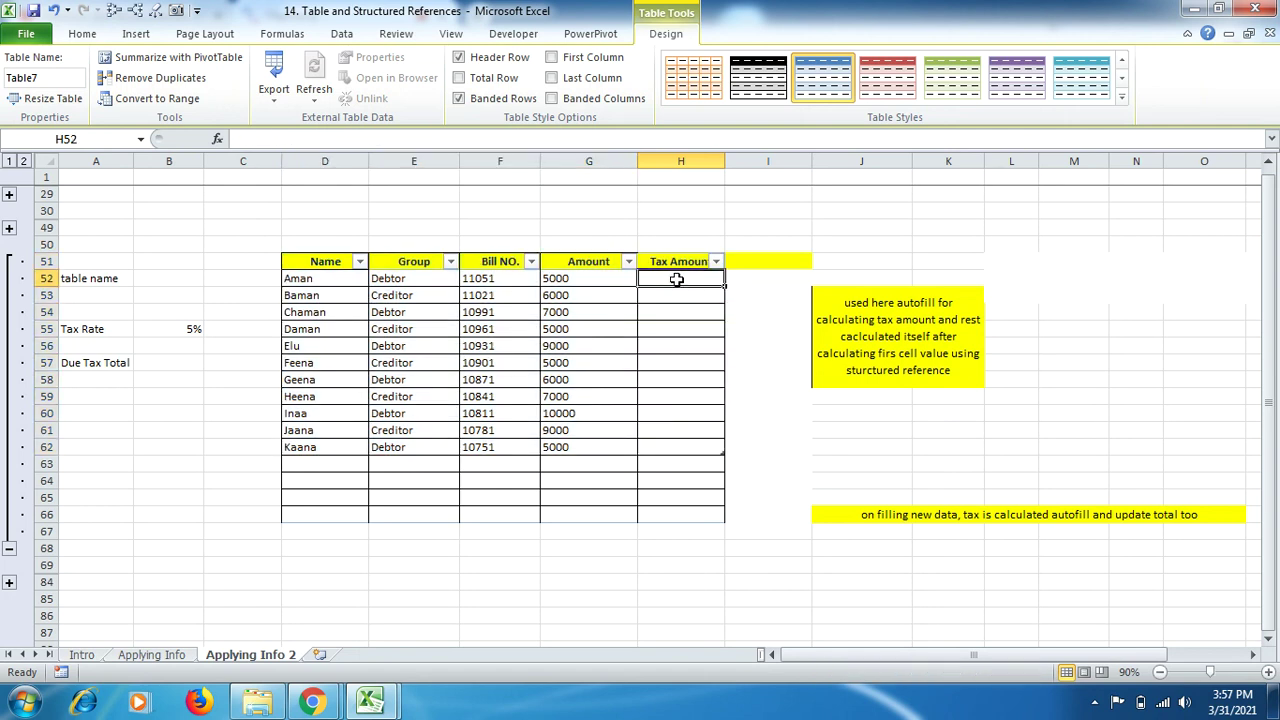
text(=)
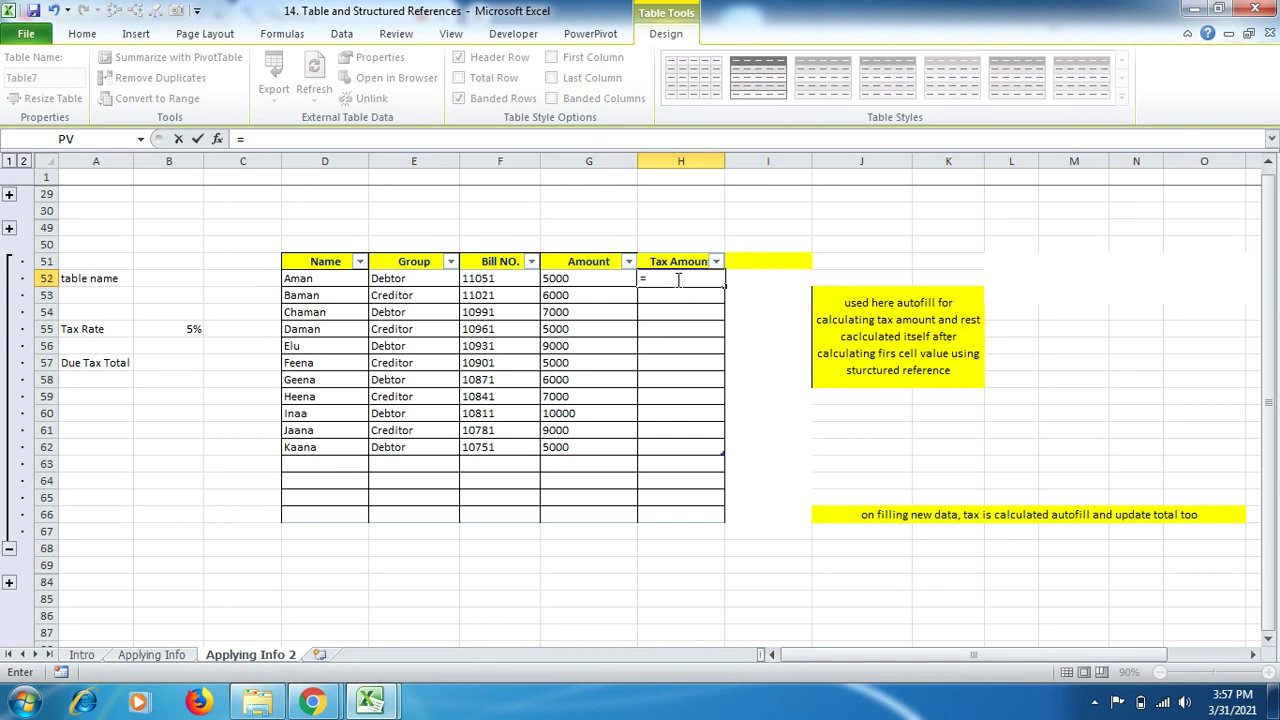
click(575, 276)
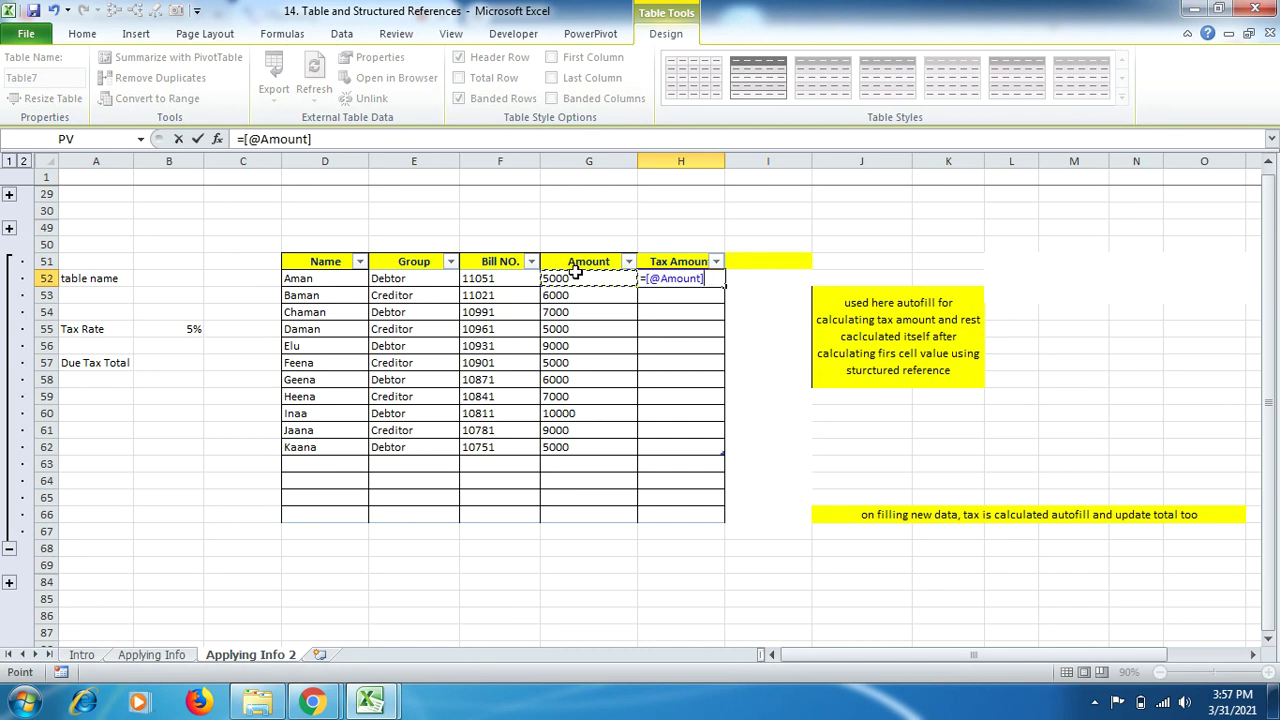
text(*)
click(182, 329)
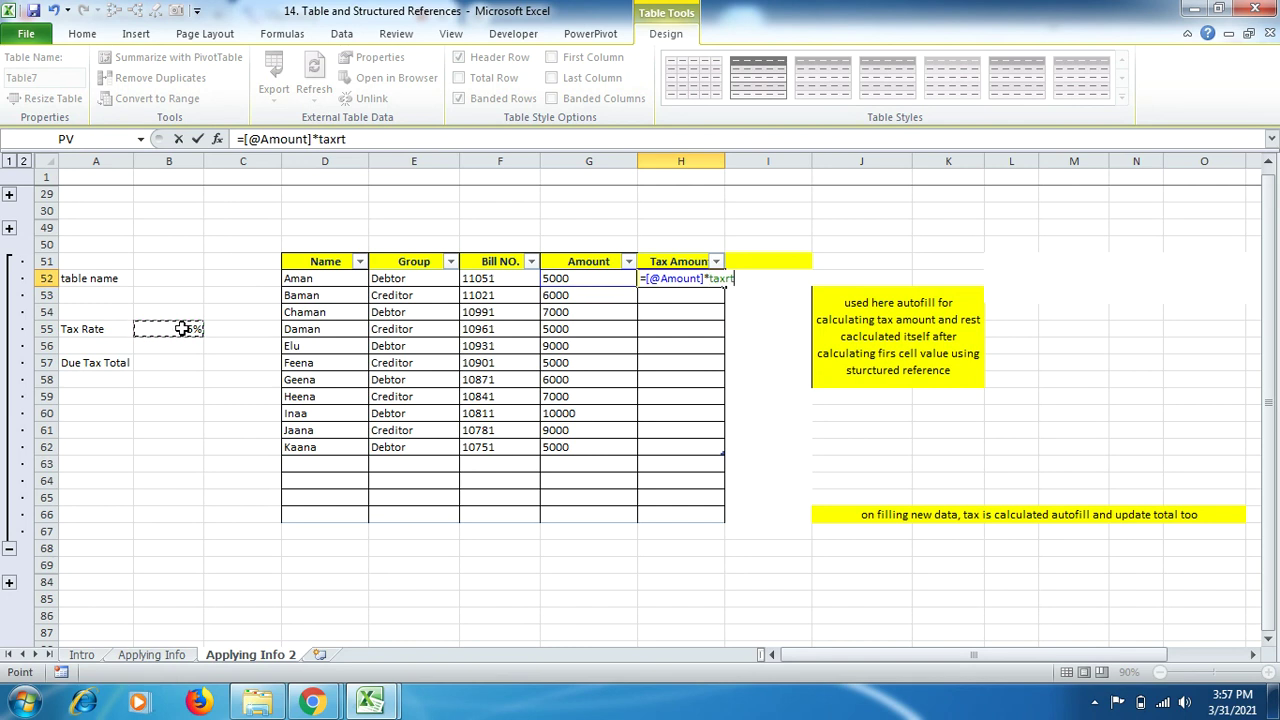
key(Return)
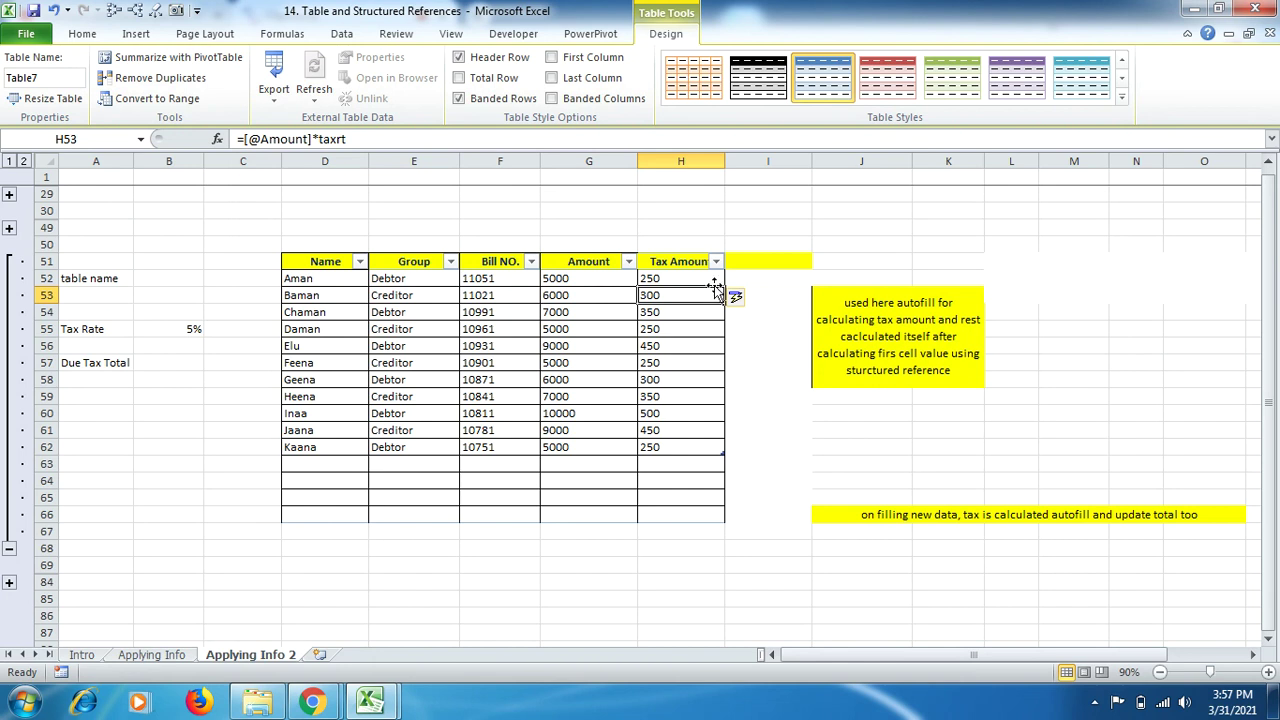
drag(713, 278, 692, 446)
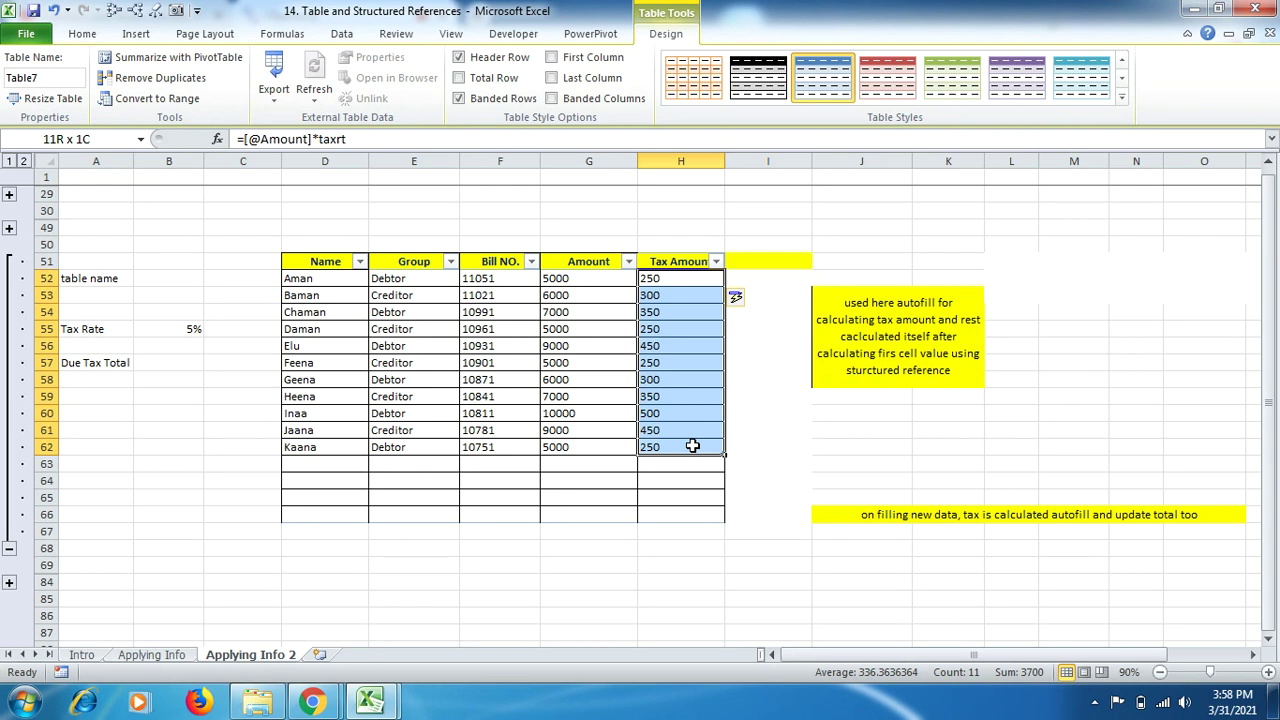
drag(692, 446, 692, 446)
mouse_move(724, 455)
mouse_down()
mouse_move(724, 481)
mouse_move(724, 460)
mouse_up()
Add a new row to the bill table by entering 6000 as the Amount in G63
click(563, 465)
text(6000)
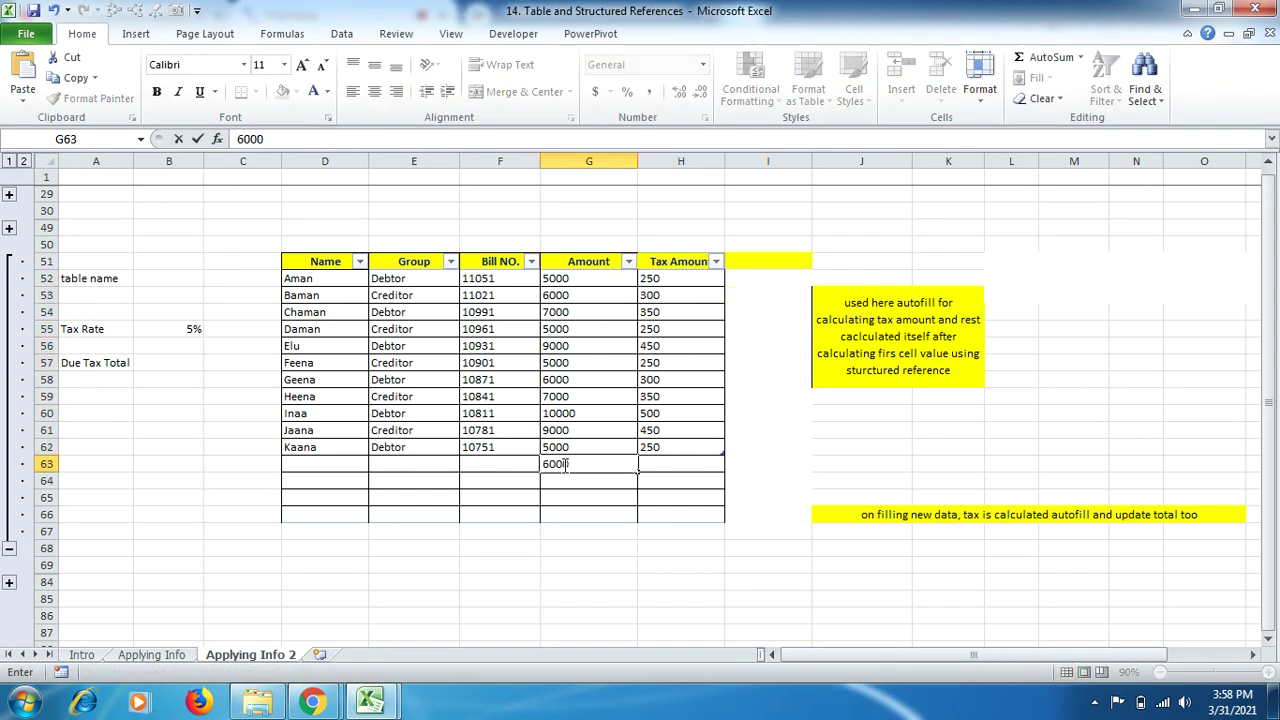
key(Return)
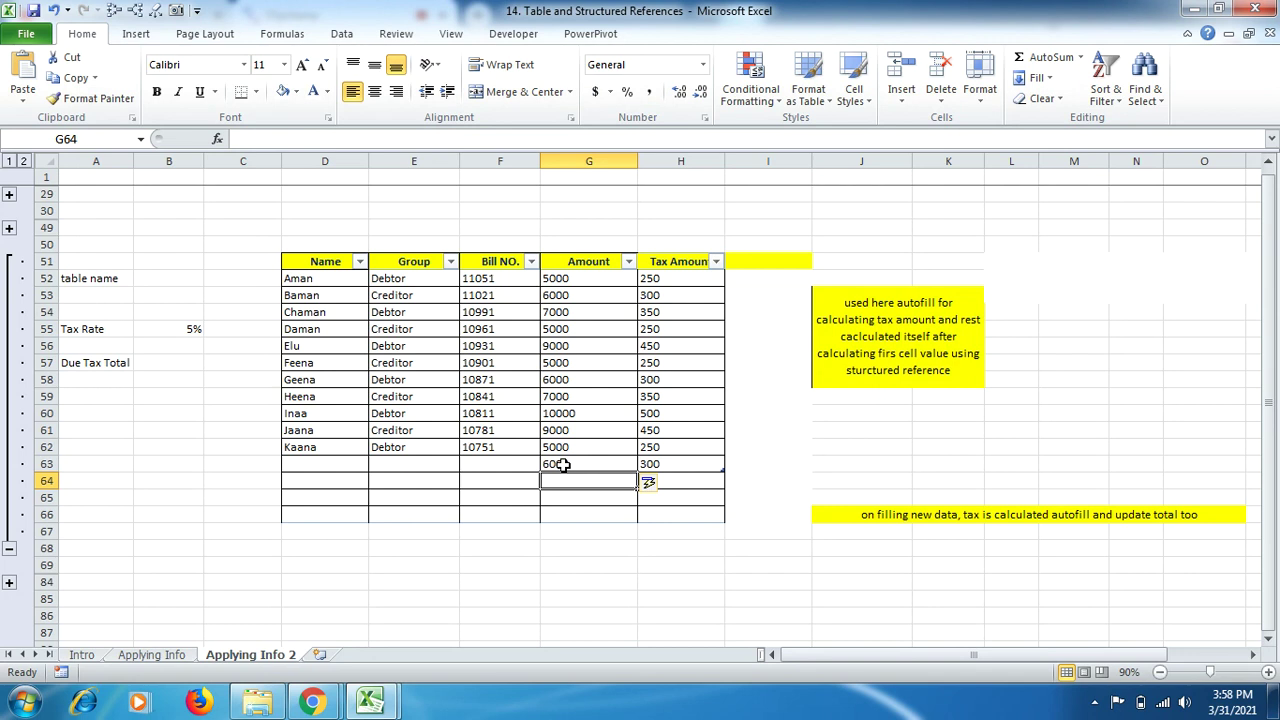
click(563, 464)
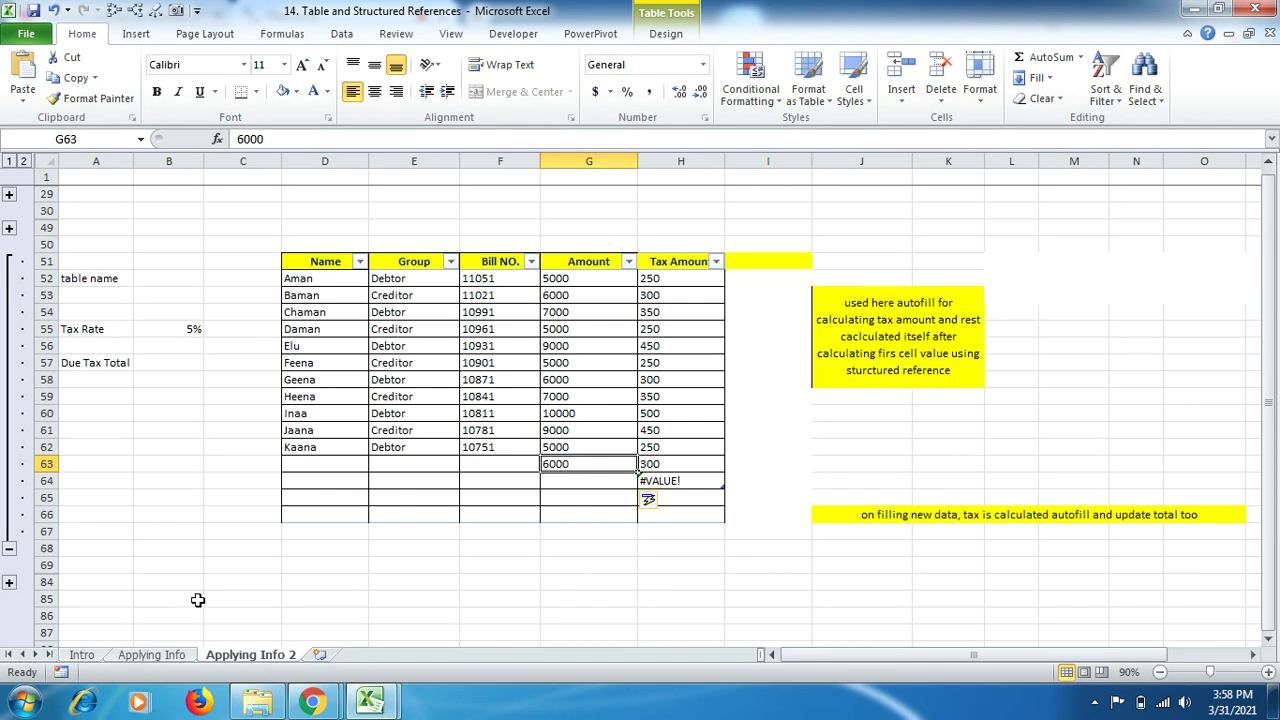
Collapse the current row group, expand the next one, and convert the bill data in E70:H81 into a table with headers
click(14, 550)
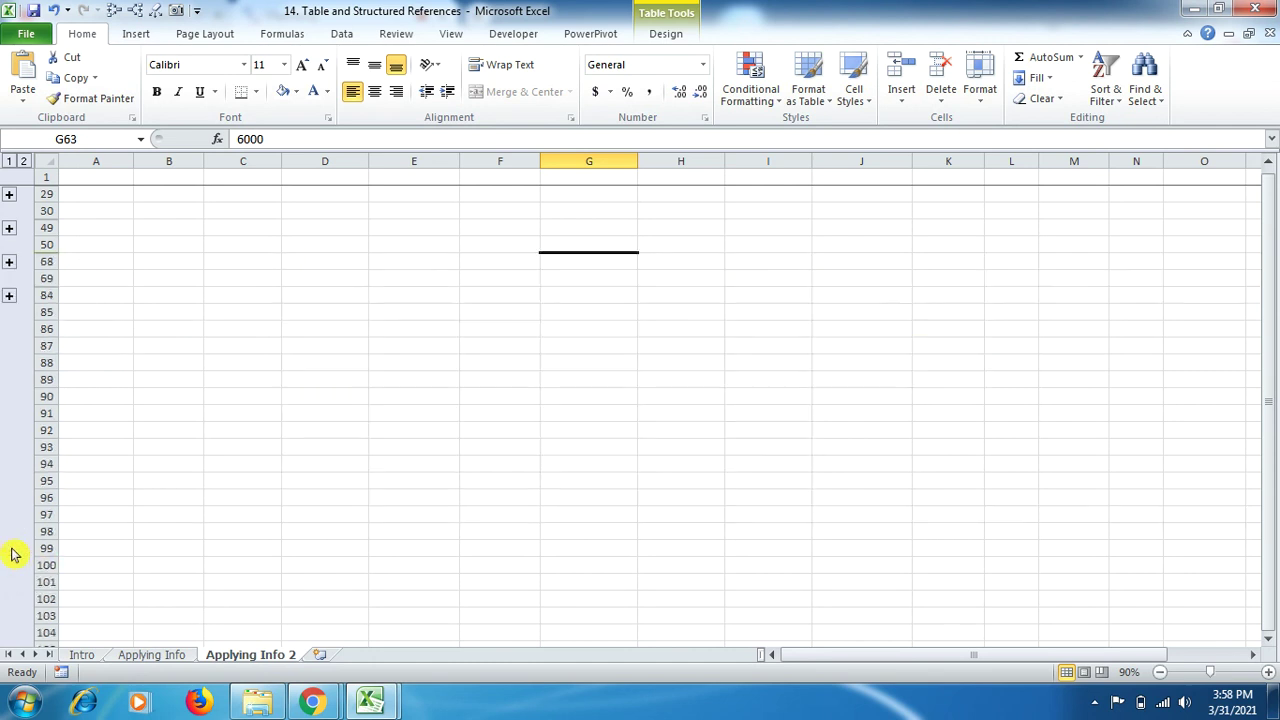
click(7, 295)
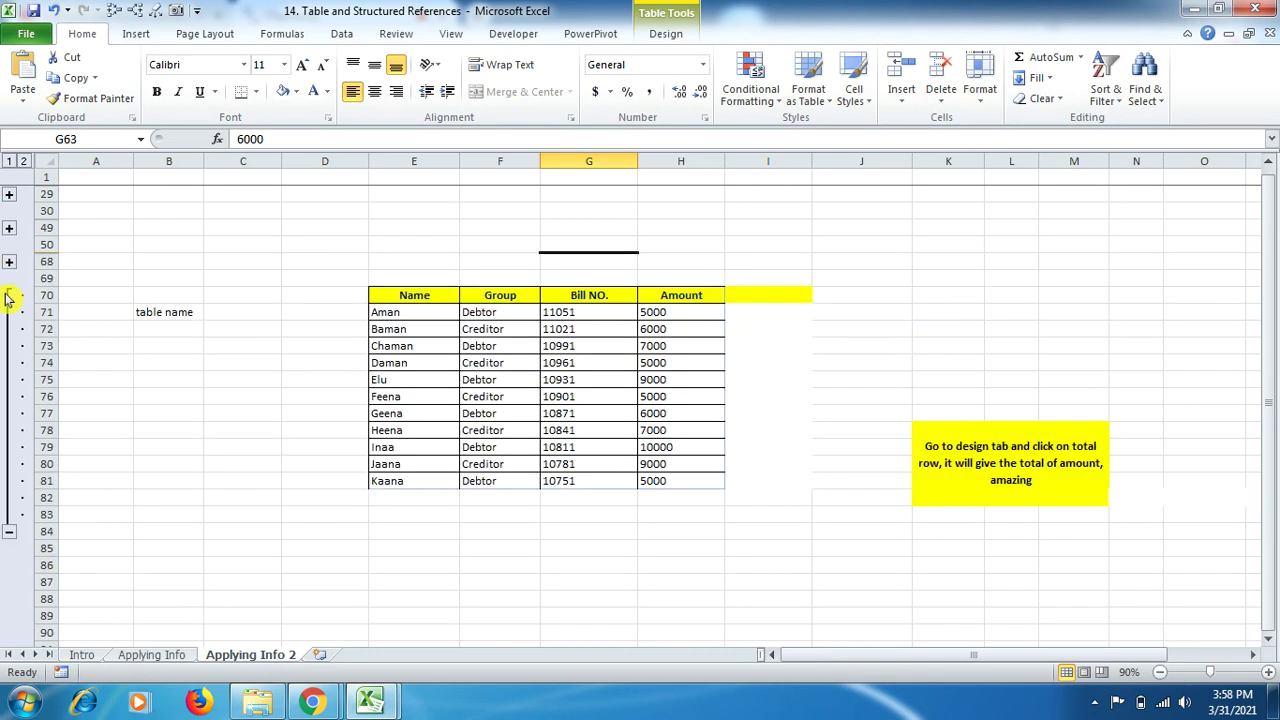
click(562, 381)
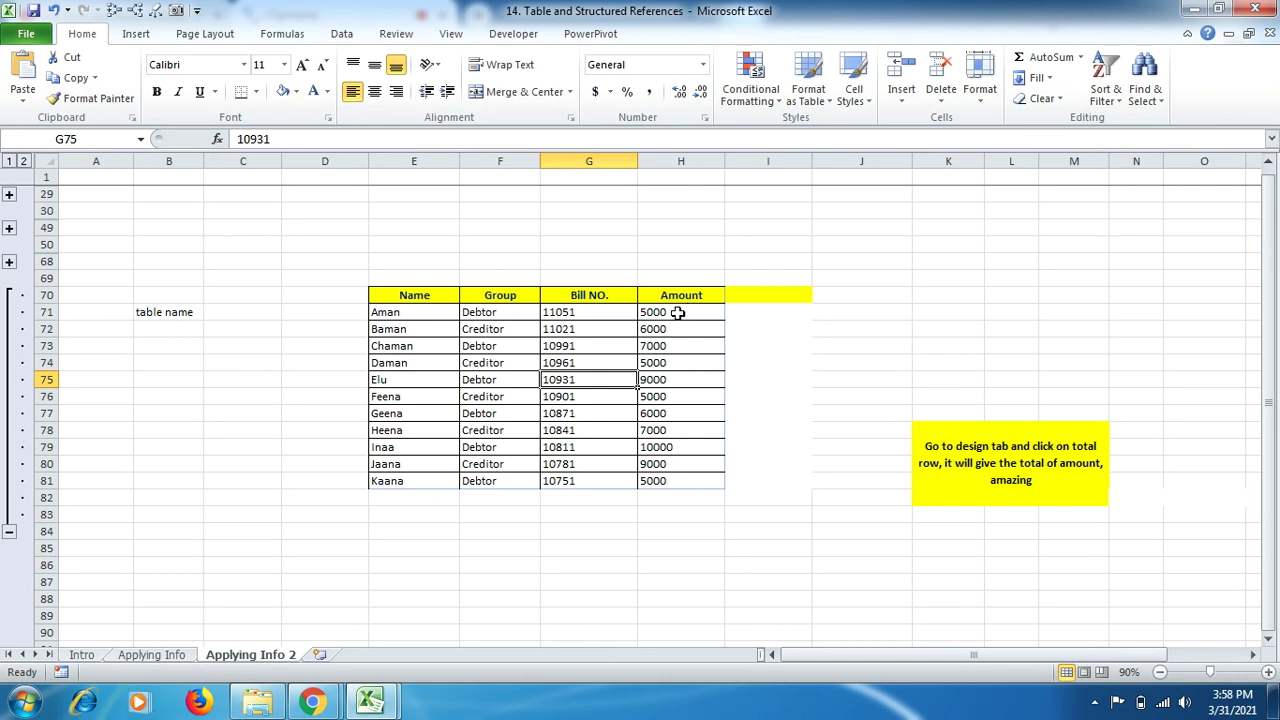
click(594, 329)
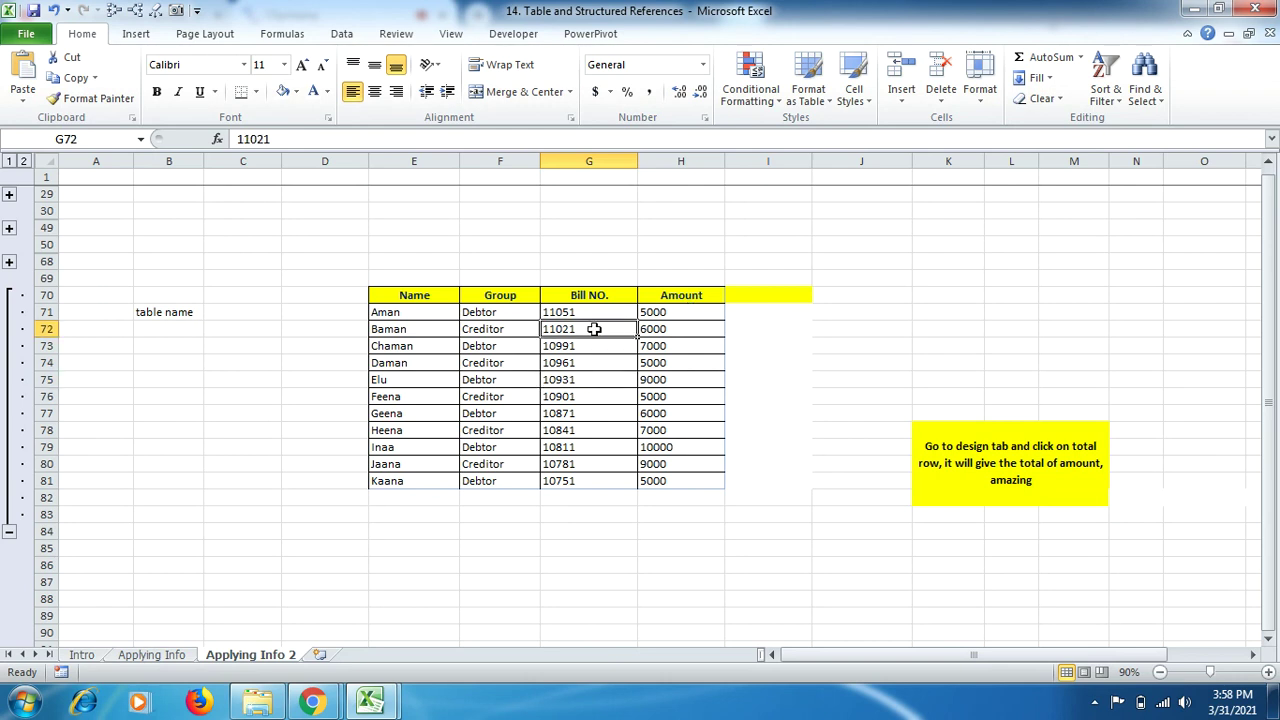
click(136, 33)
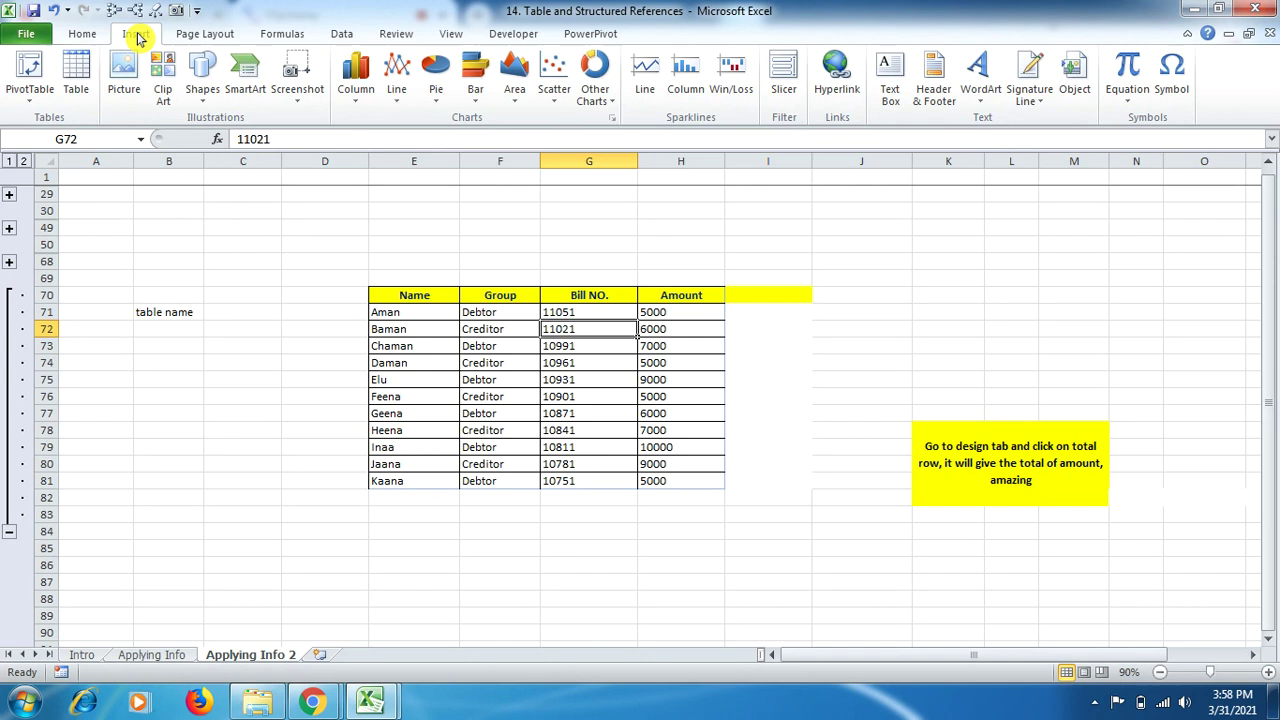
click(88, 68)
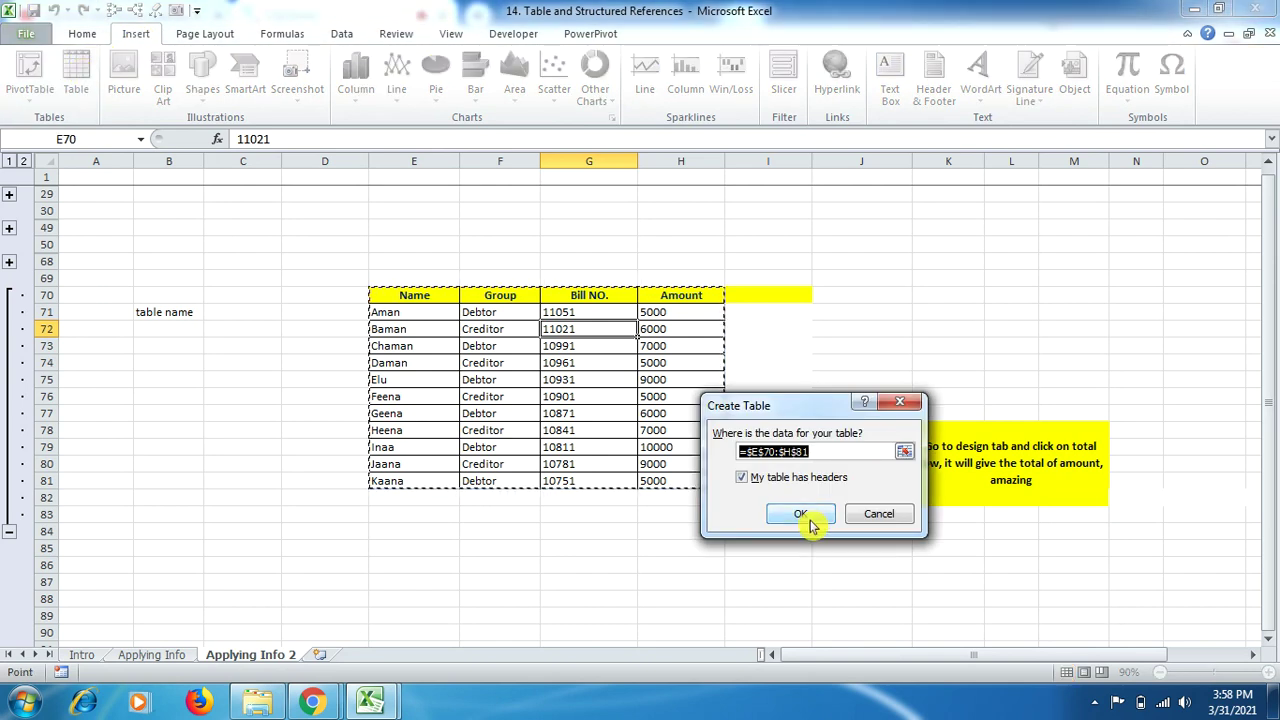
click(801, 514)
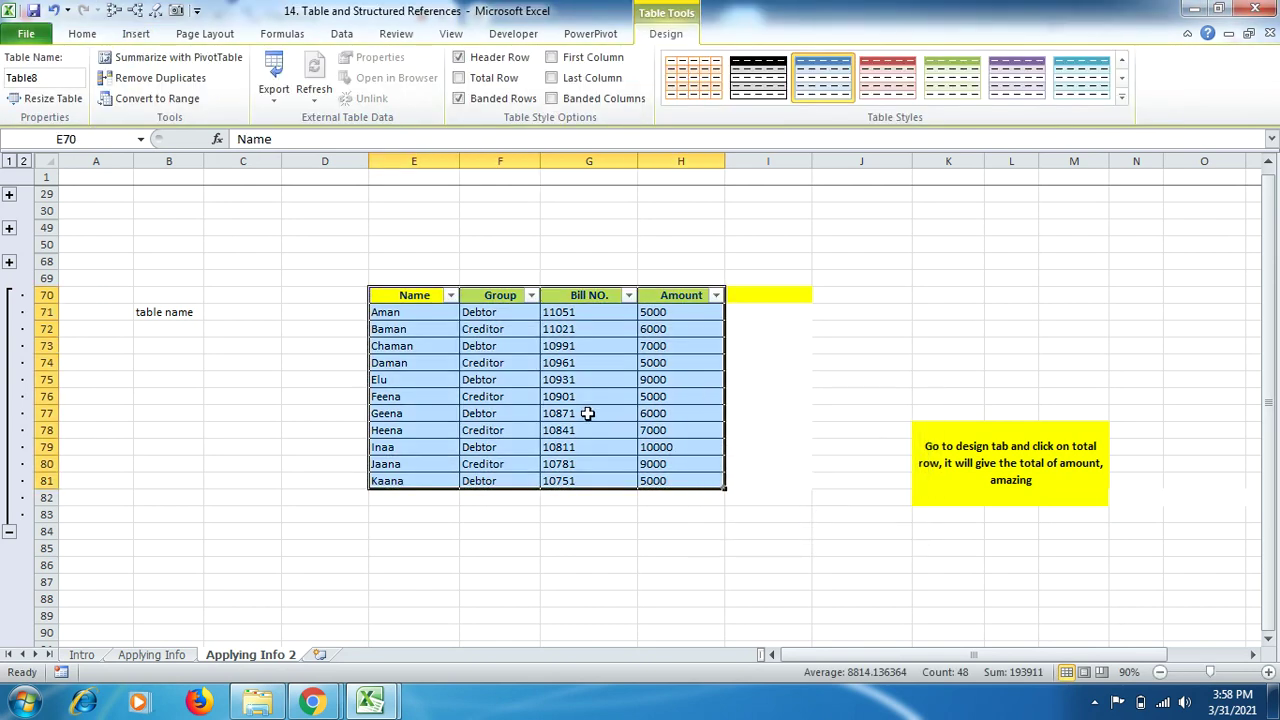
Add a total row to the E70:H81 table and open the function choices for the Amount total in H82
click(662, 469)
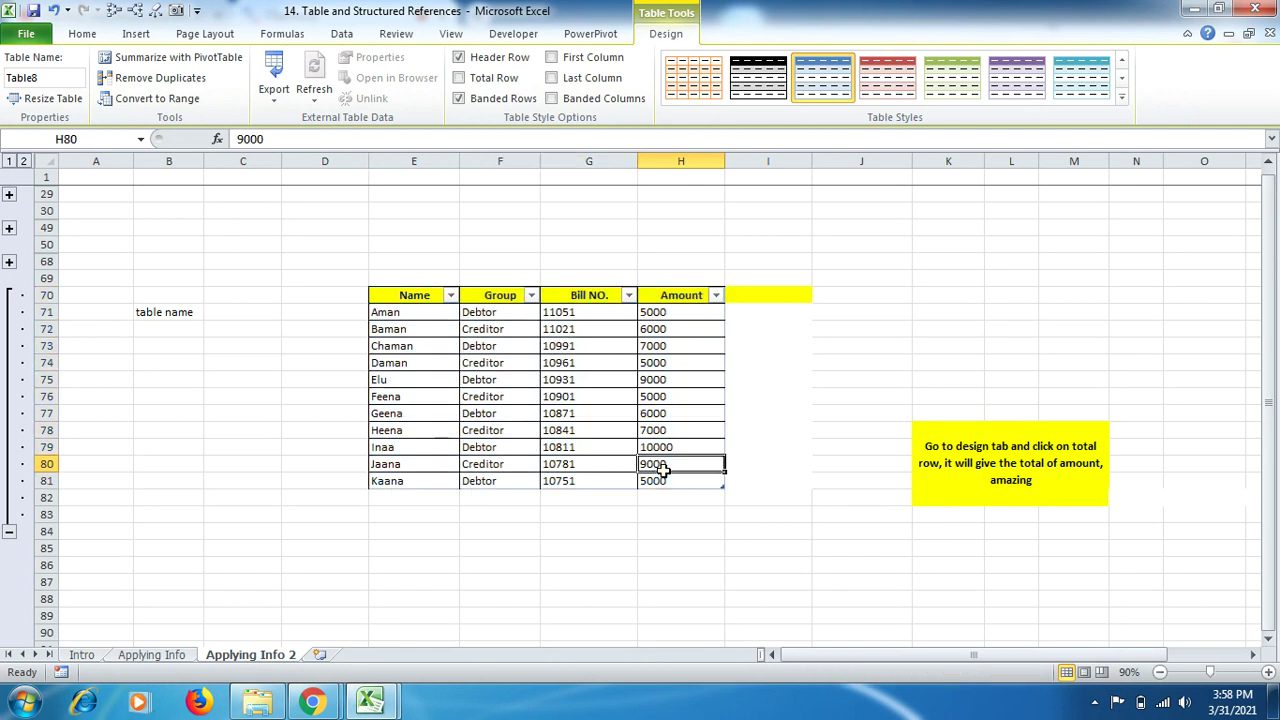
click(590, 400)
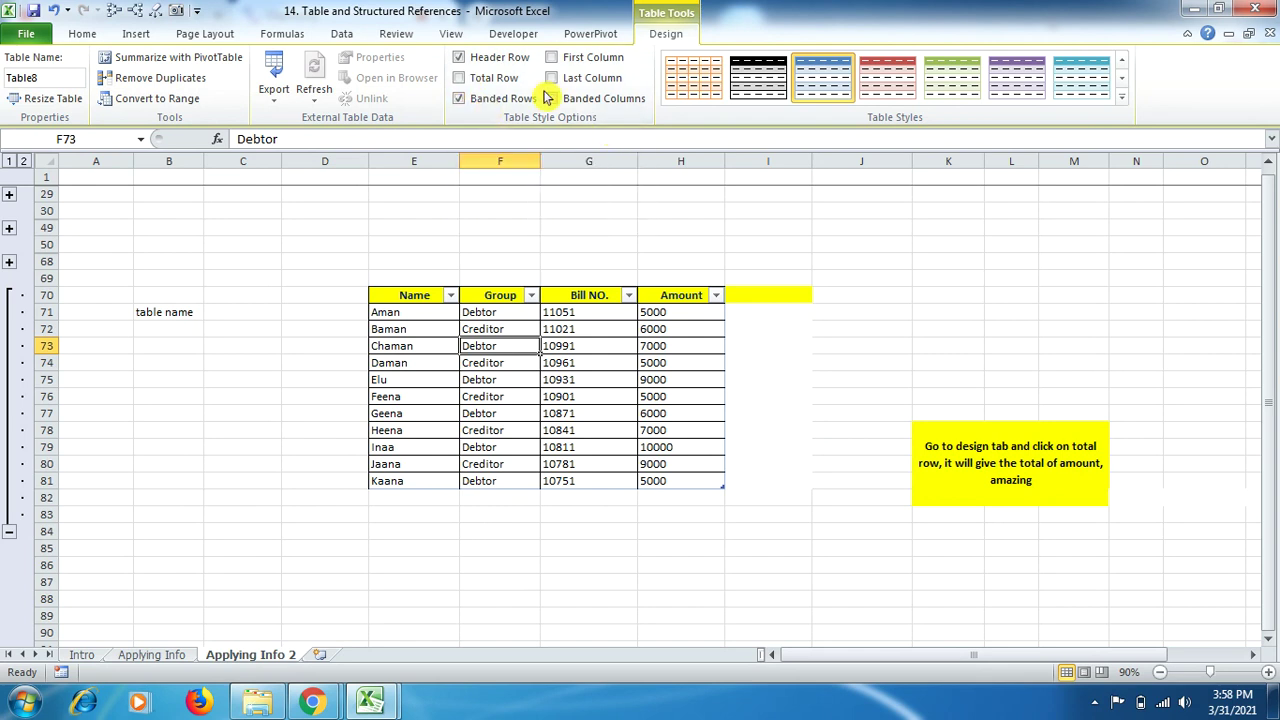
click(459, 78)
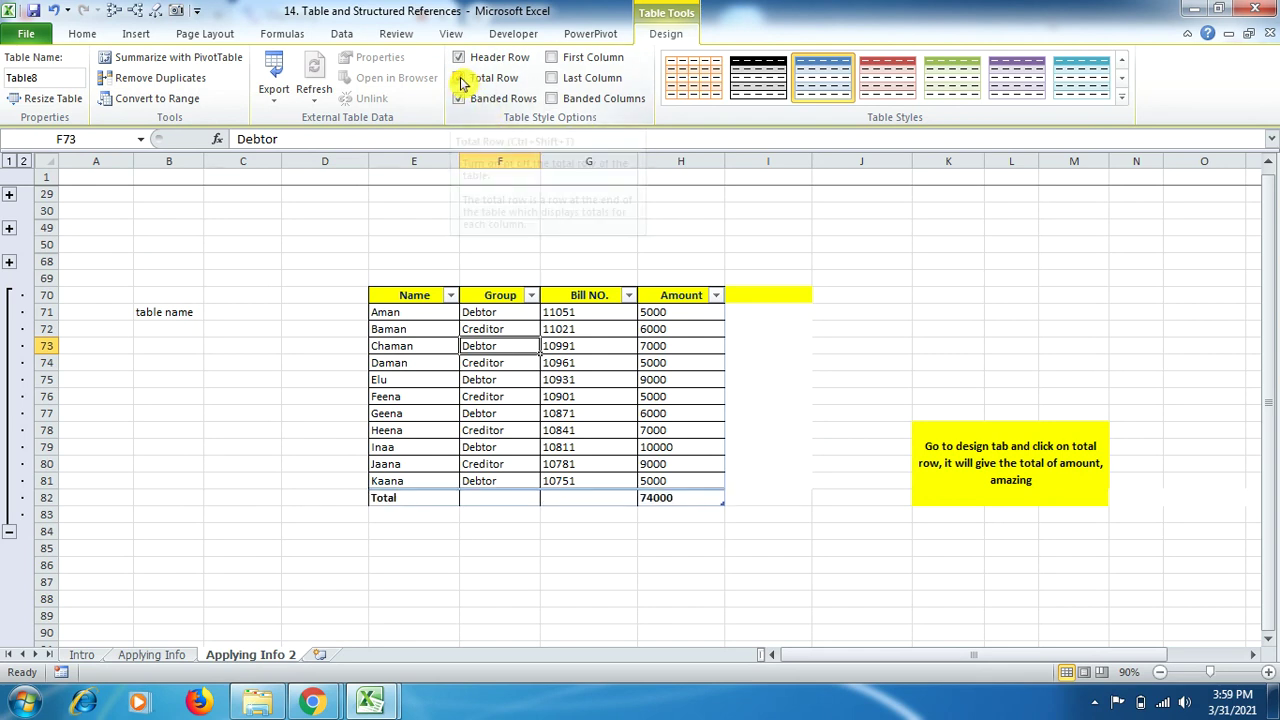
click(693, 501)
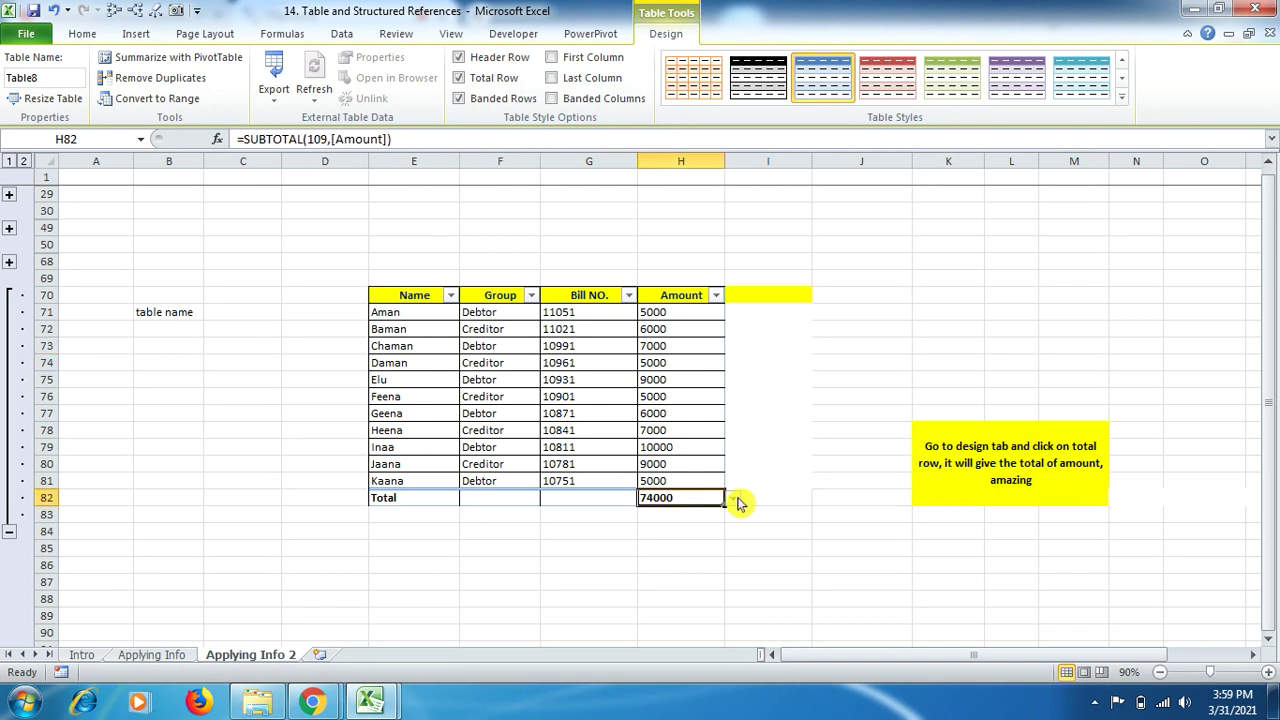
click(735, 500)
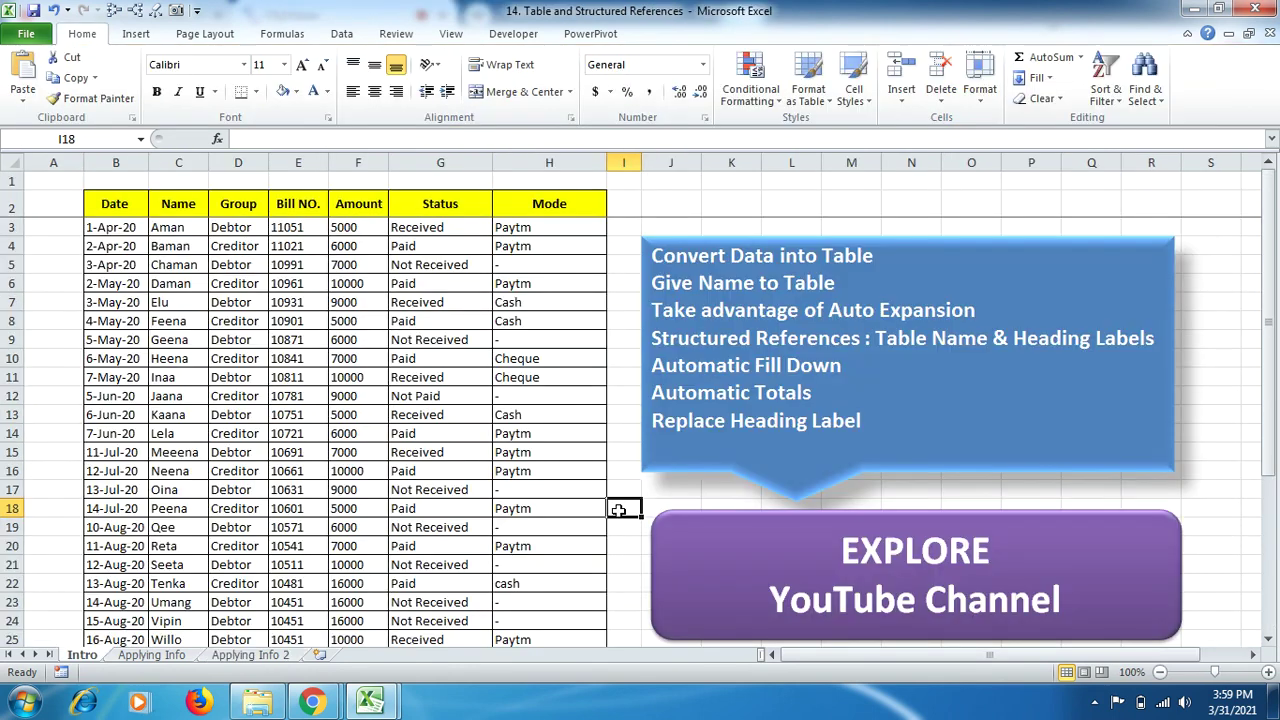